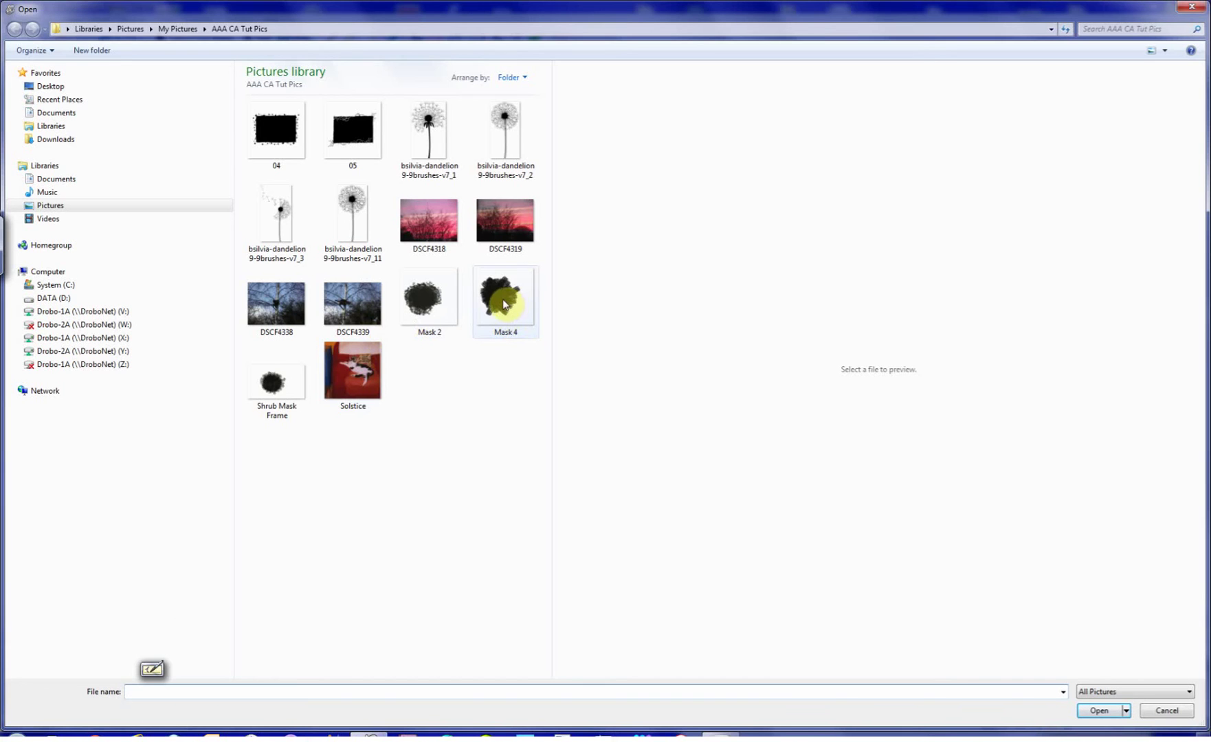
# - Import the Mask 4 picture, place it on blank page 3 about 20.4 cm square, and duplicate it directly on top
pyautogui.click(1100, 711)
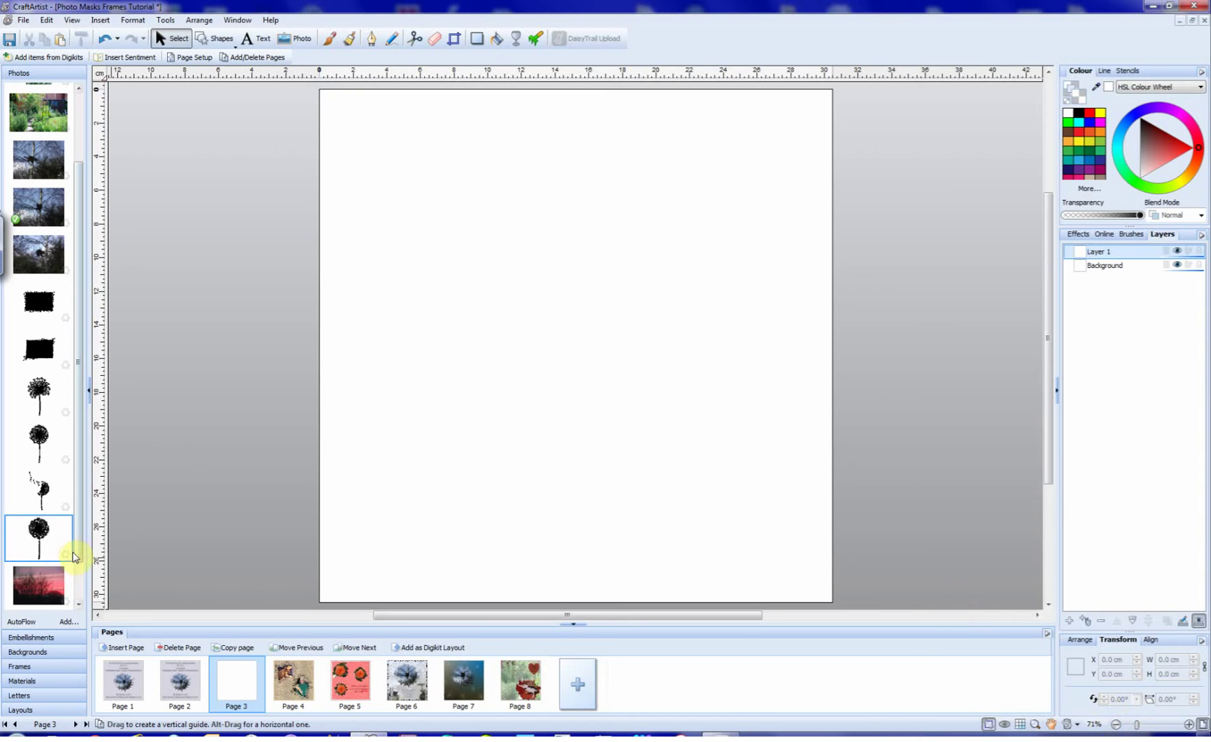
pyautogui.moveTo(35, 585); pyautogui.dragTo(585, 317)
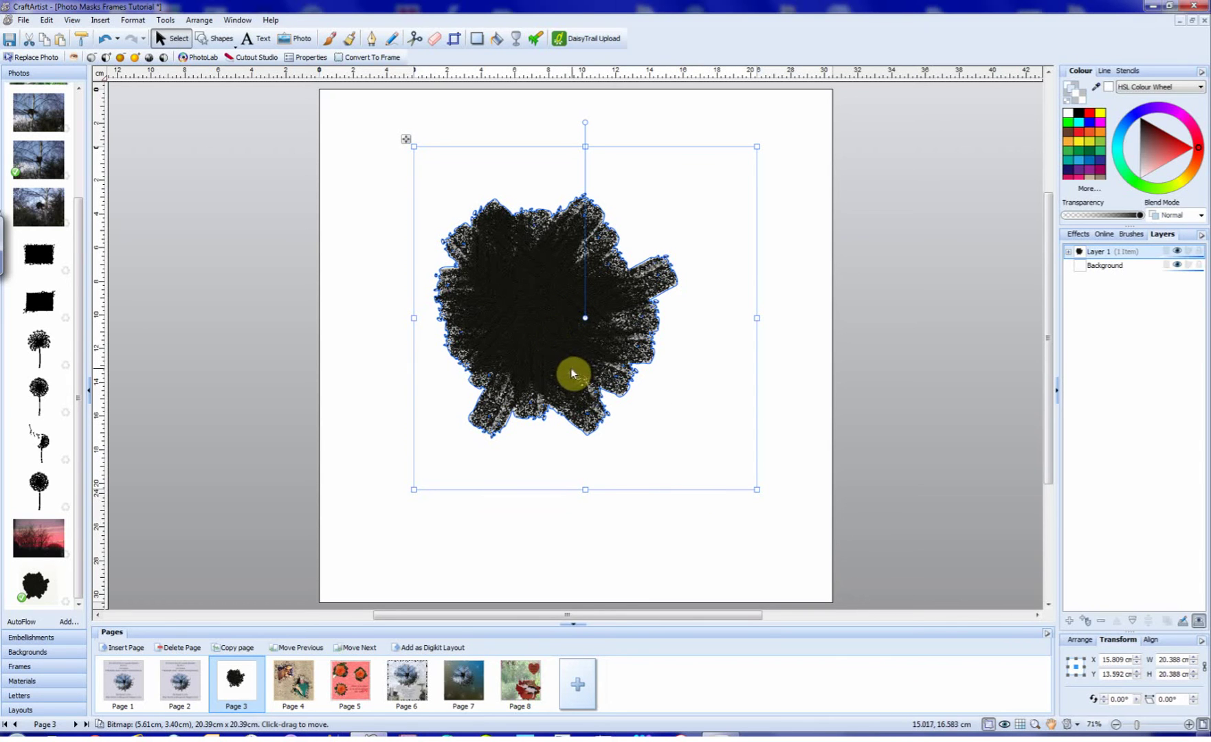
pyautogui.hotkey('ctrl', 'v')
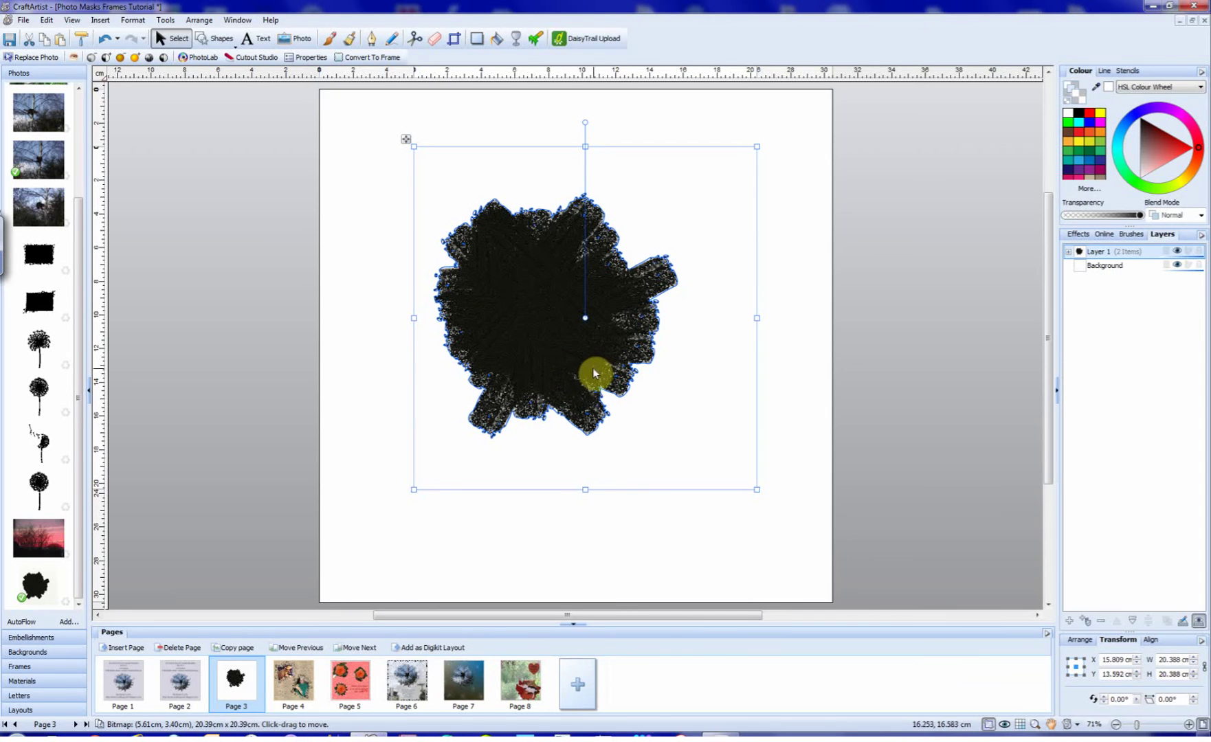
# - Convert the lower mask bitmap in Layer 1 to curves and fill it with red
pyautogui.click(1069, 252)
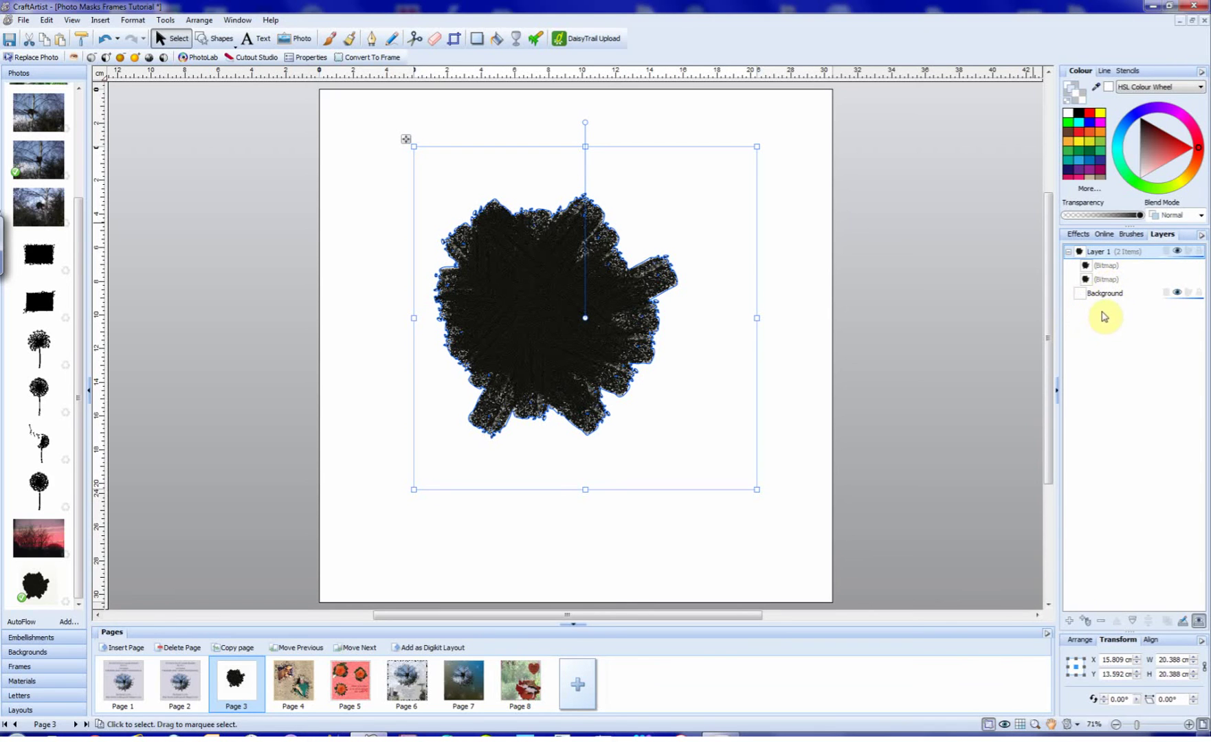
pyautogui.click(1105, 281)
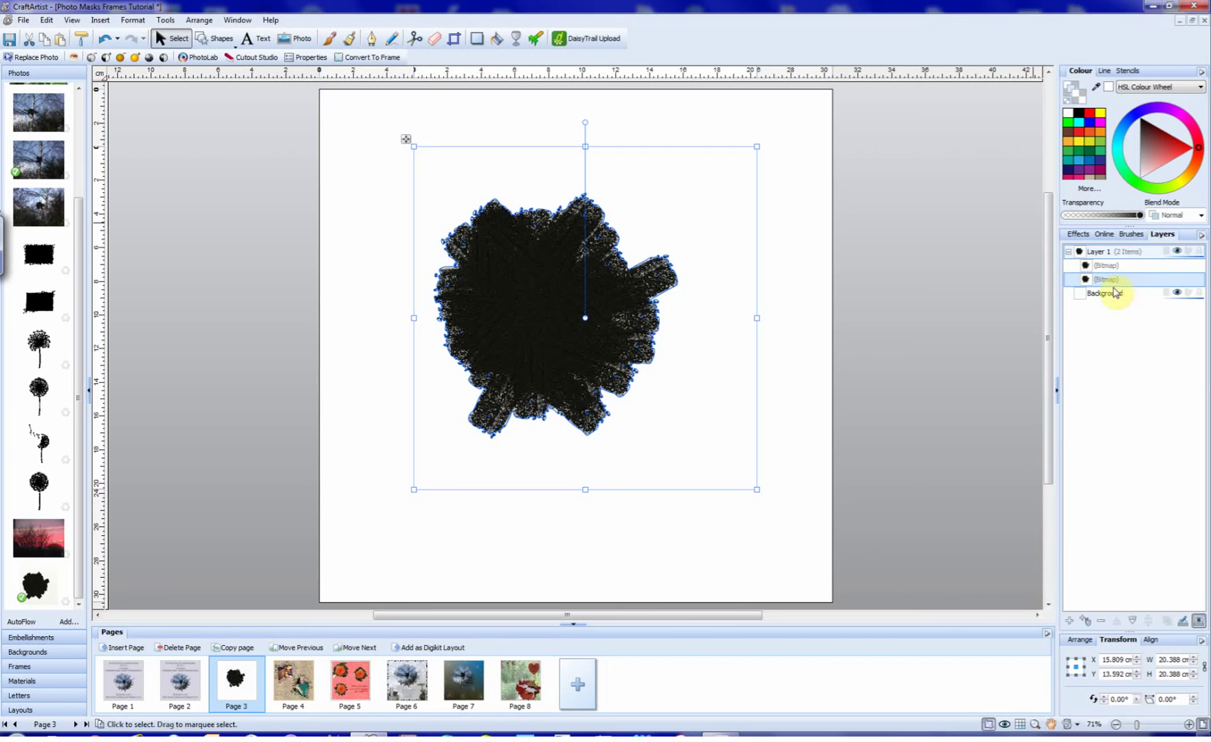
pyautogui.click(1082, 640)
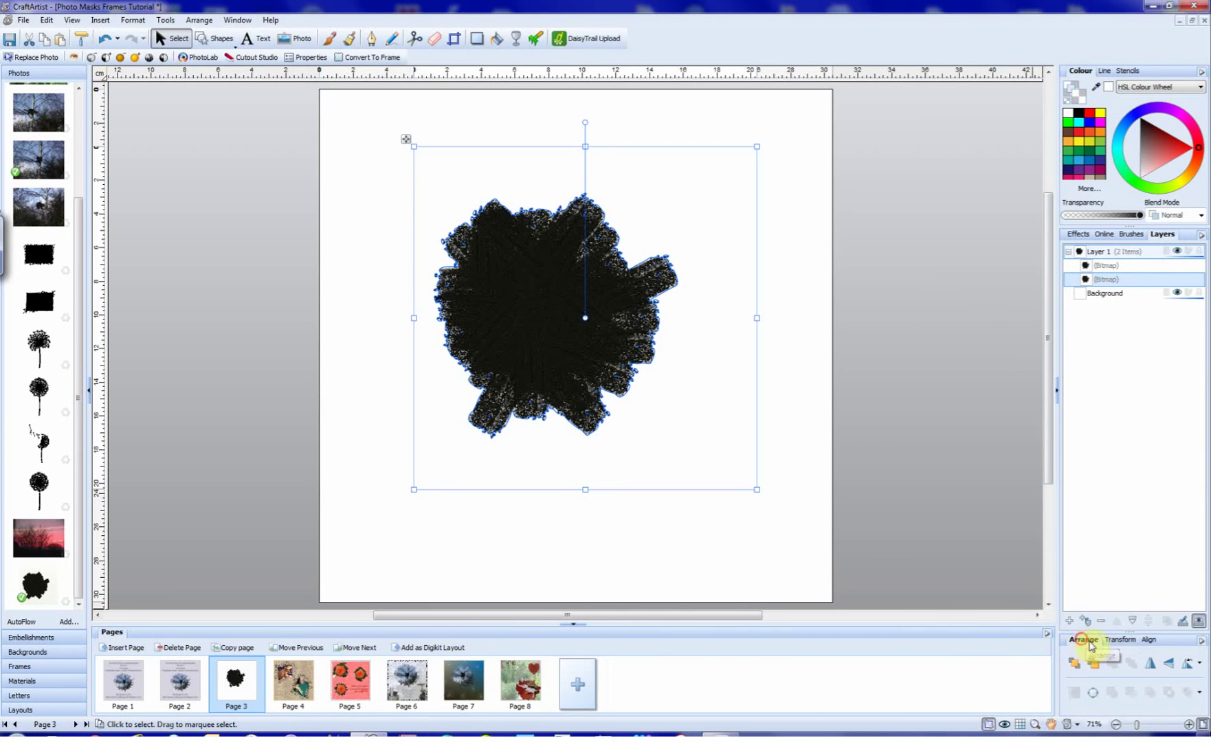
pyautogui.click(1095, 695)
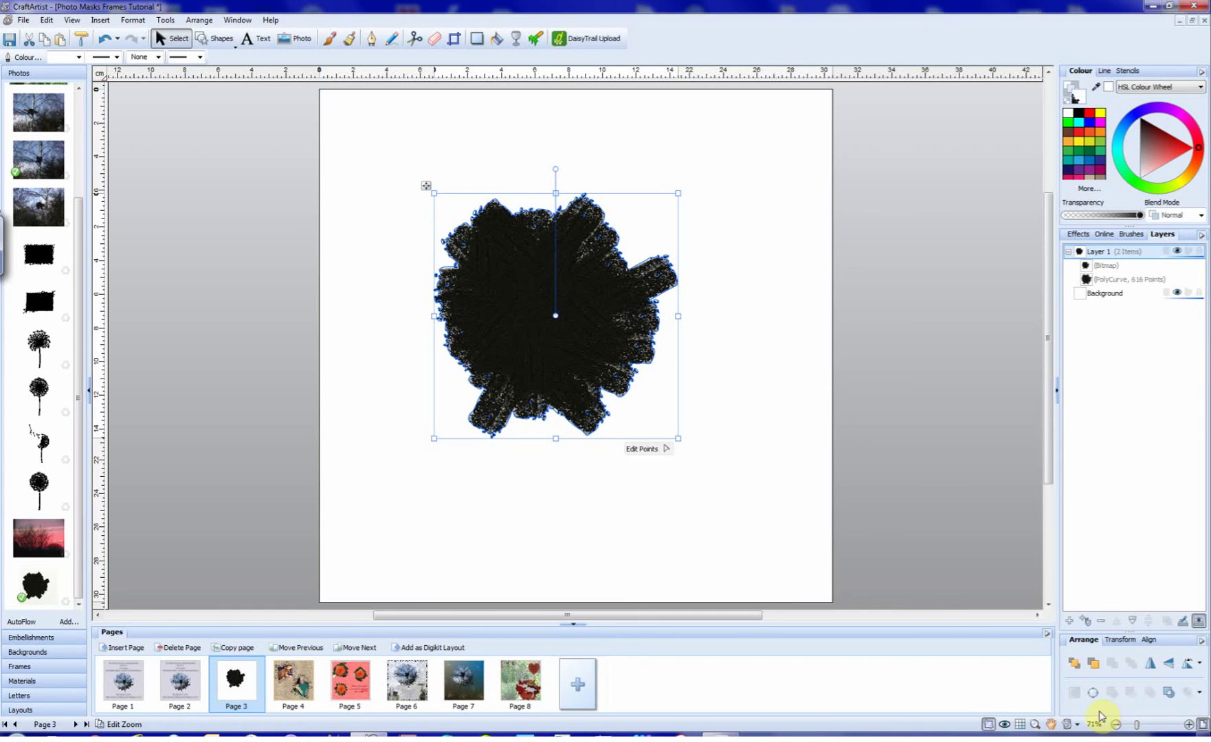
pyautogui.click(1090, 114)
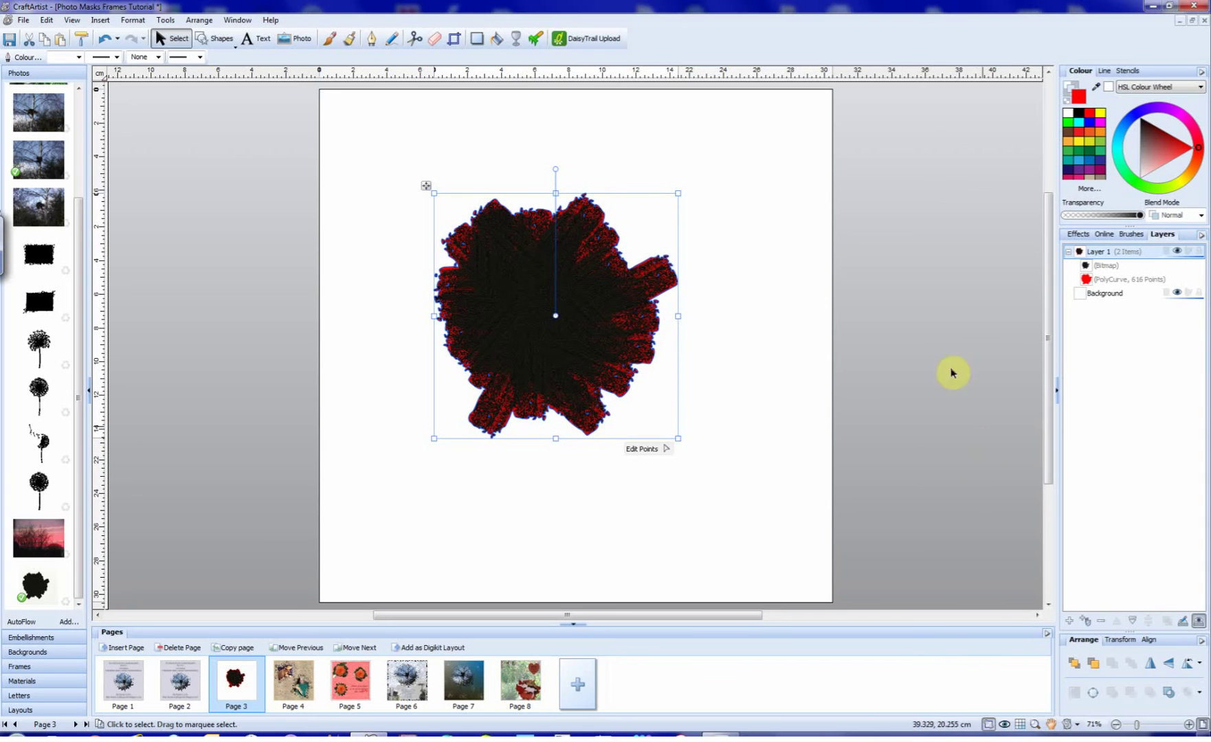
# - Draw a rectangle about 24 × 23 cm covering the whole mask and fill it with black
pyautogui.click(222, 41)
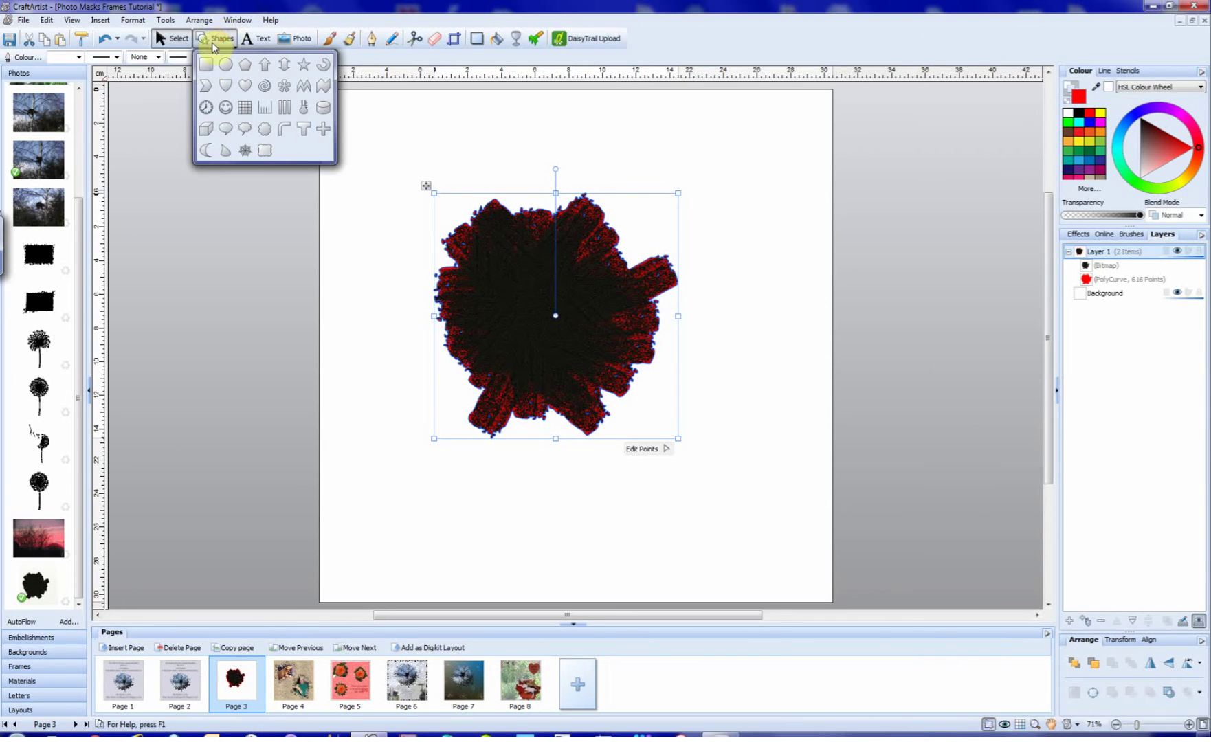
pyautogui.click(206, 65)
pyautogui.moveTo(378, 159); pyautogui.dragTo(782, 548)
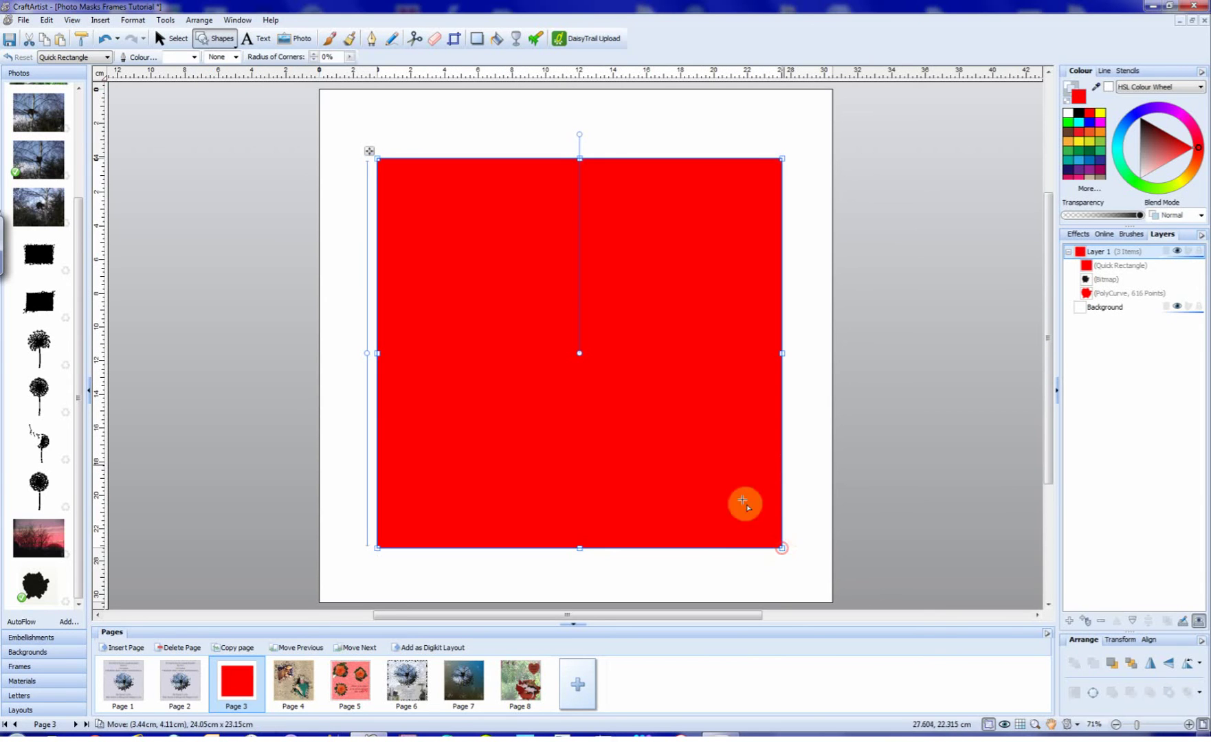
pyautogui.click(1079, 113)
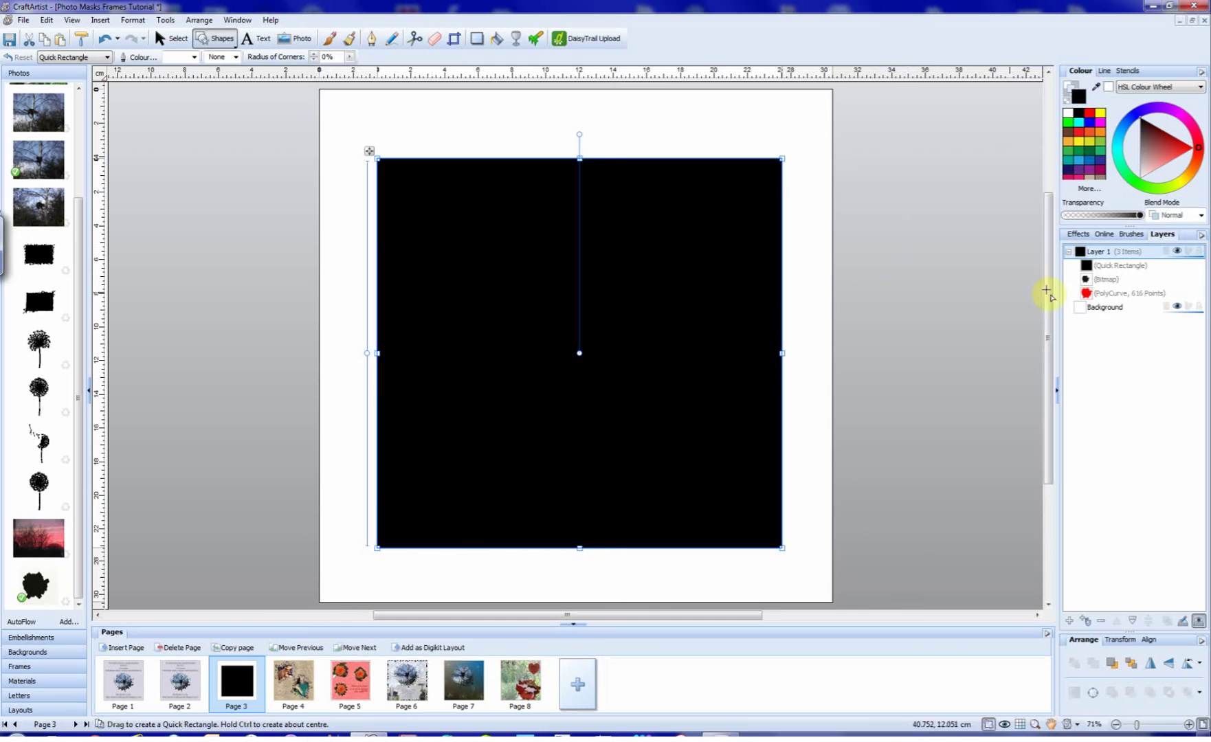
# - Bring the mask bitmap in front of the black rectangle and set its blend mode to Erase
pyautogui.click(1107, 281)
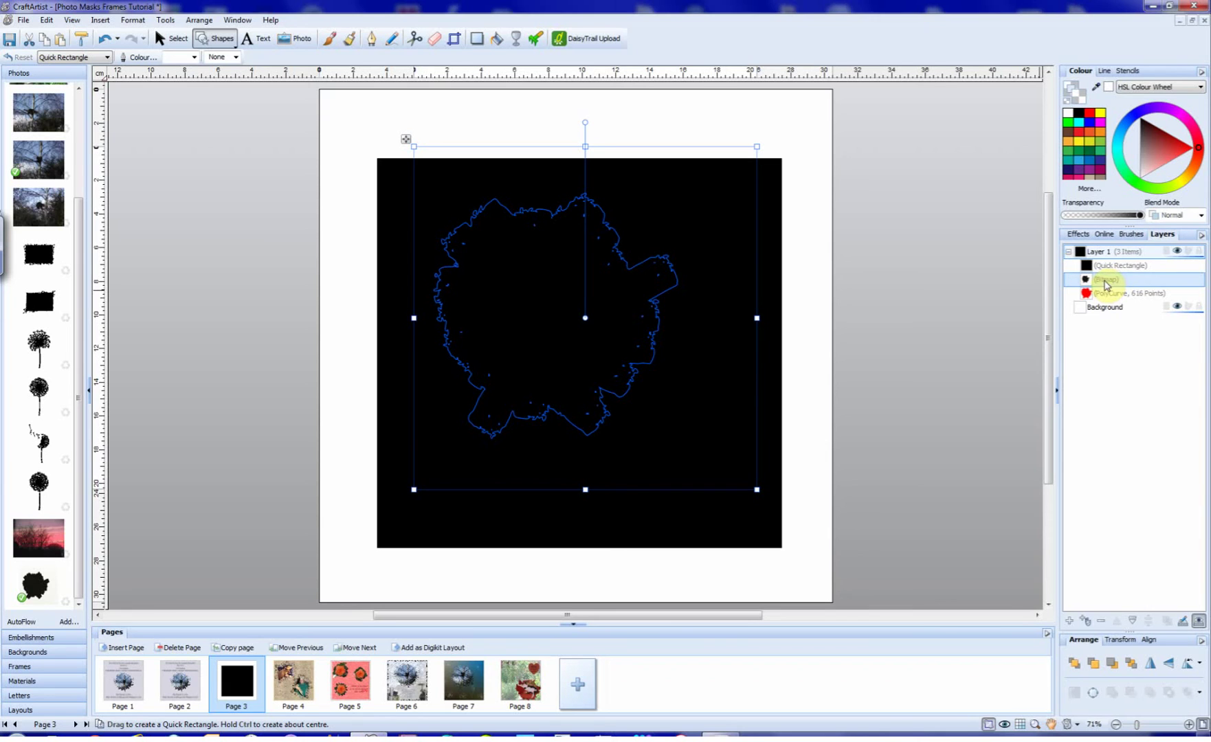
pyautogui.click(1075, 666)
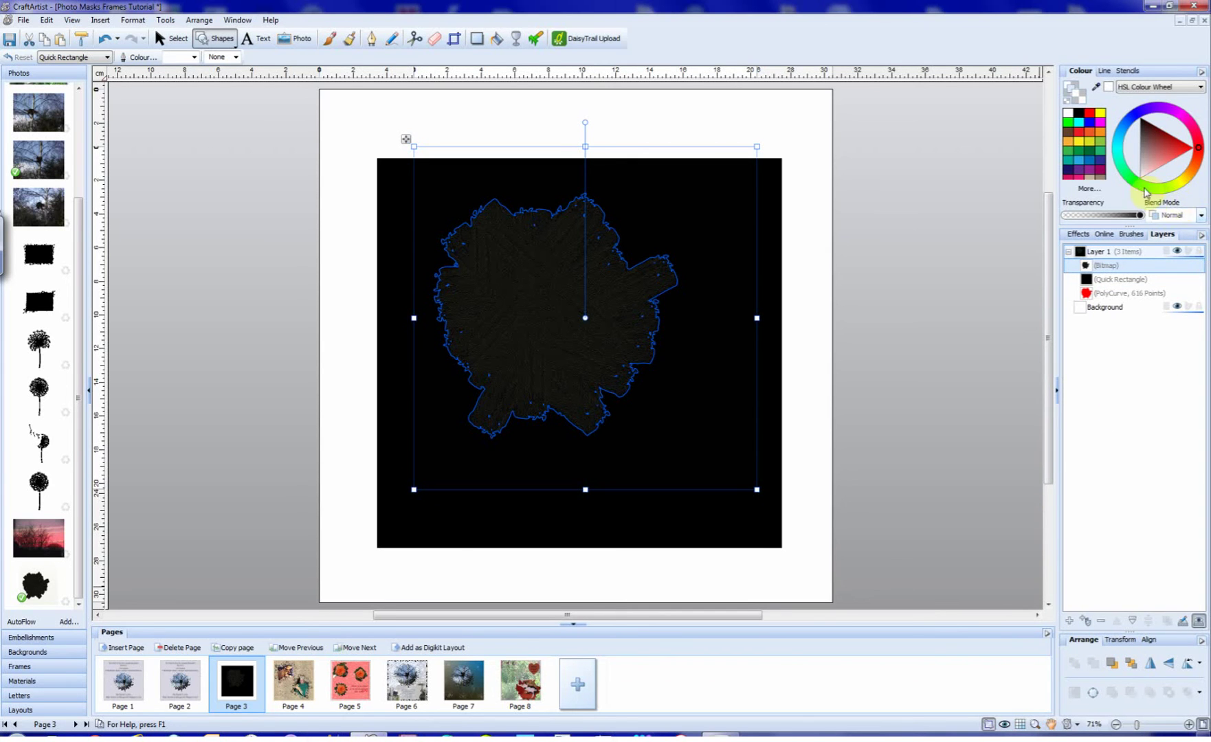
pyautogui.click(1201, 216)
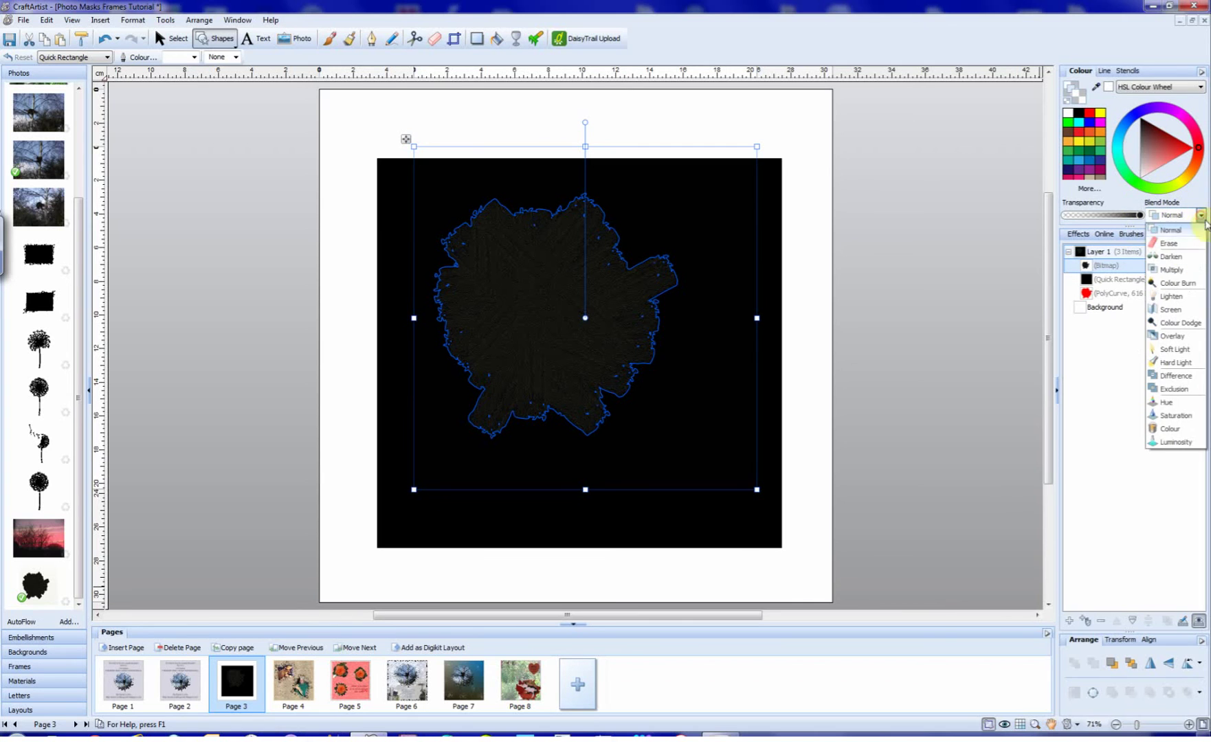
pyautogui.click(1184, 251)
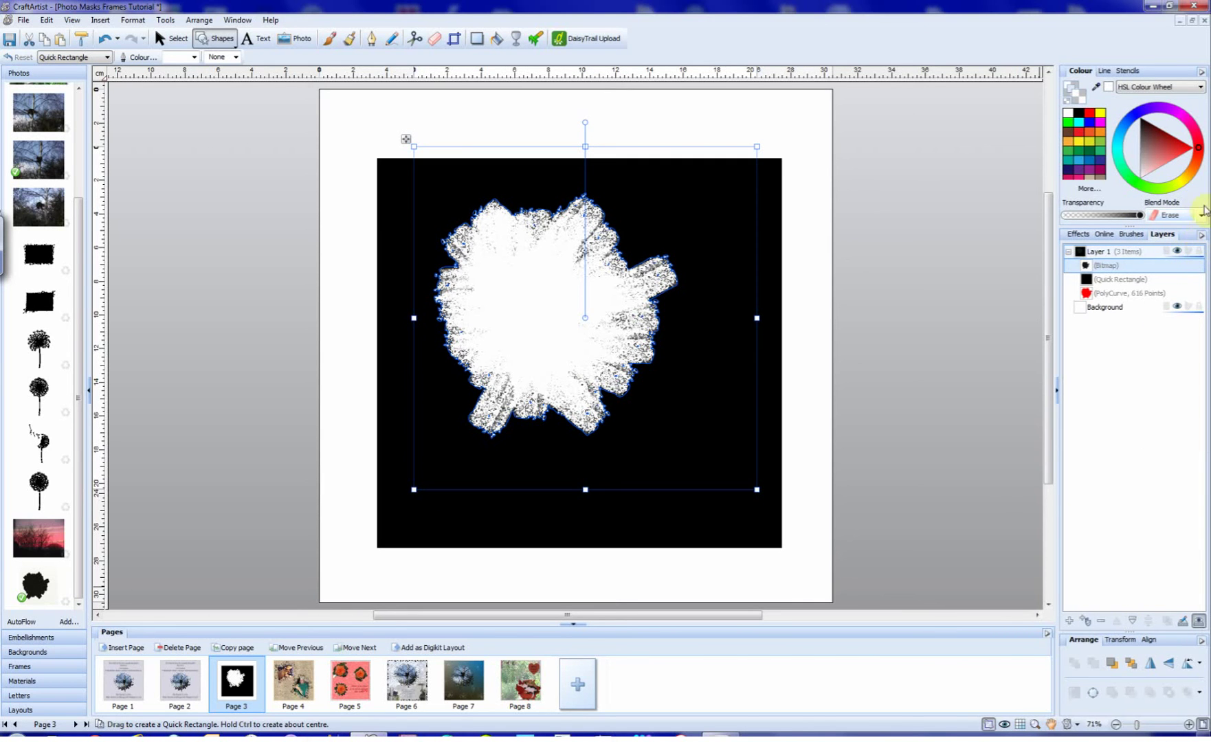
# - Group the mask bitmap with the black rectangle and convert the group to a single bitmap
pyautogui.click(172, 40)
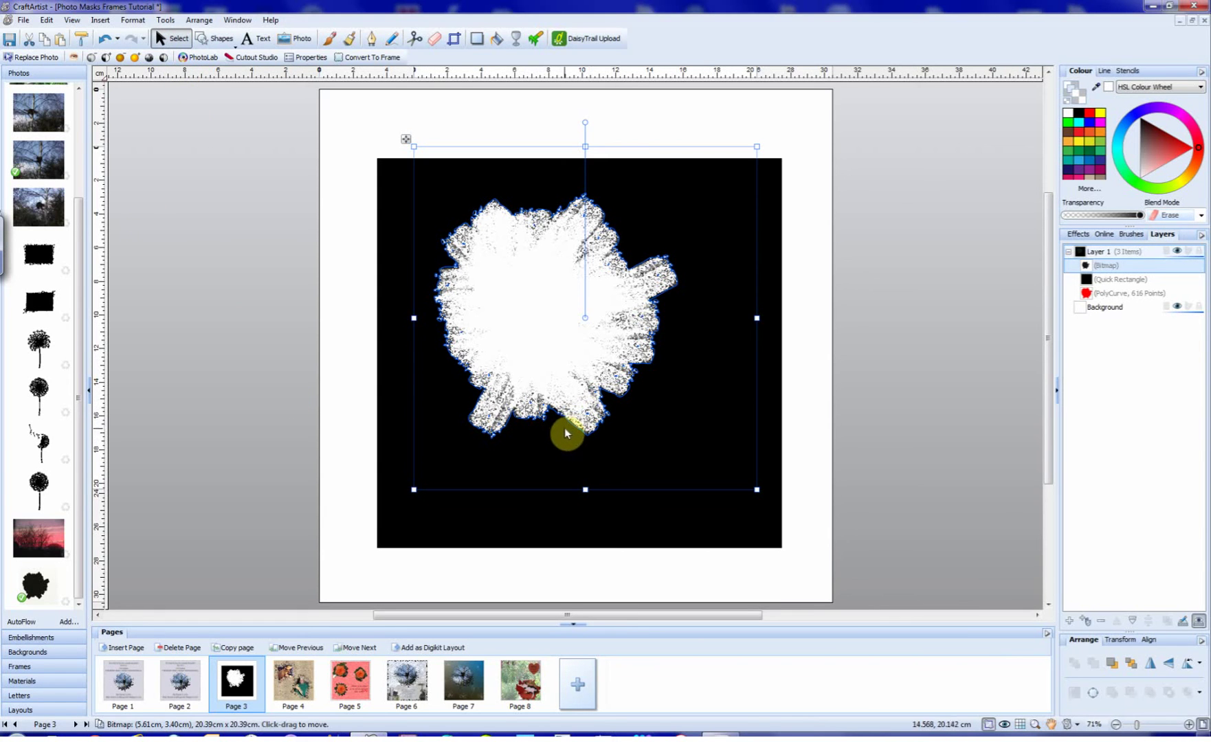
pyautogui.keyDown('shift'); pyautogui.click(451, 520); pyautogui.keyUp('shift')
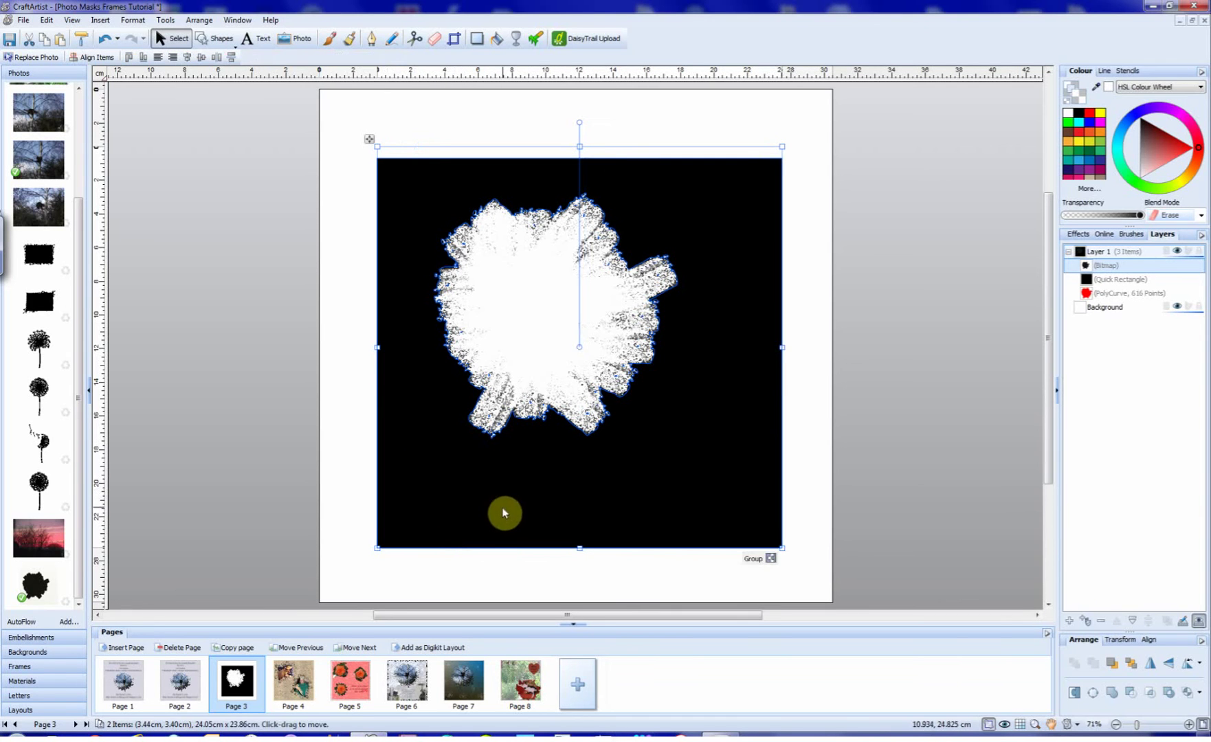
pyautogui.click(753, 559)
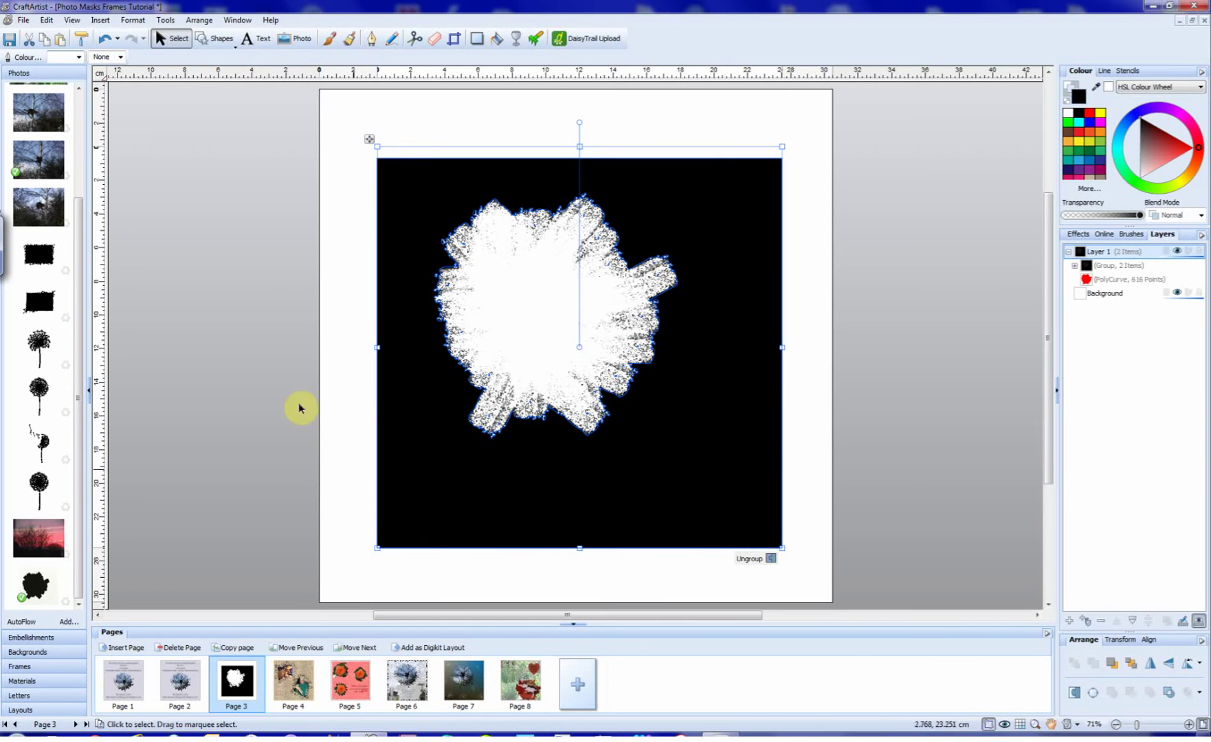
pyautogui.click(165, 20)
pyautogui.click(165, 21)
pyautogui.click(166, 23)
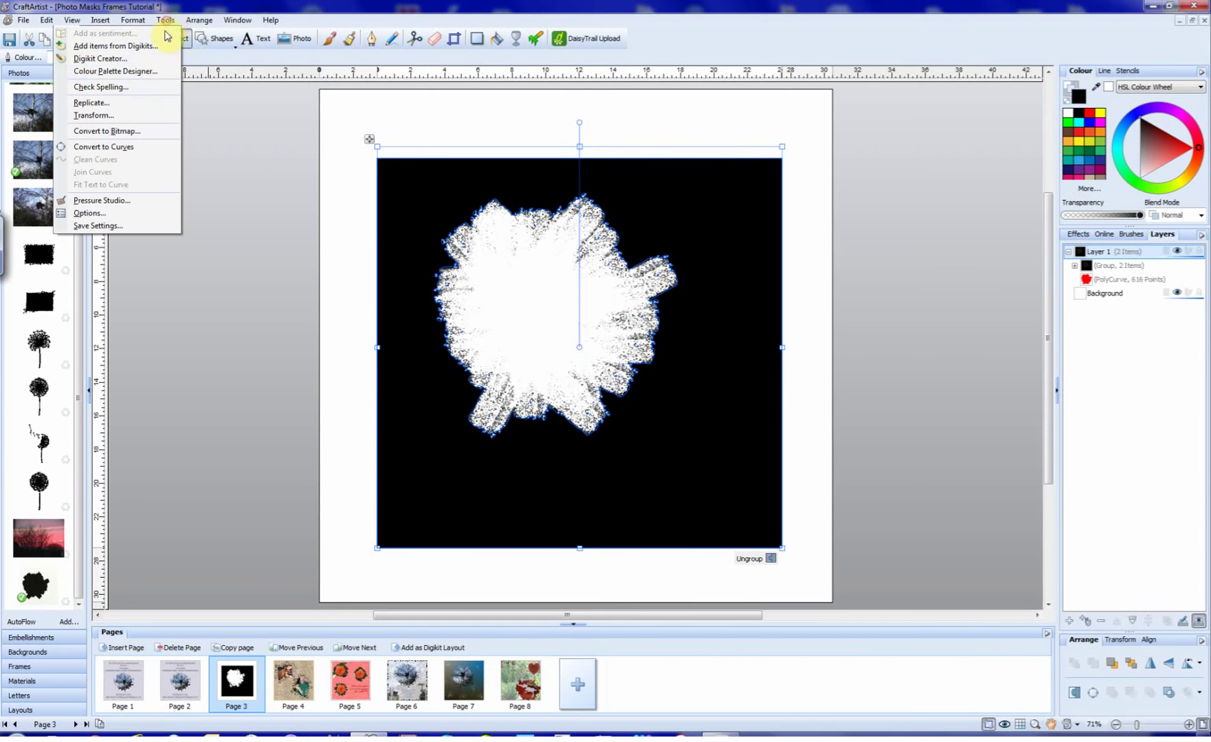
pyautogui.click(120, 130)
pyautogui.click(603, 423)
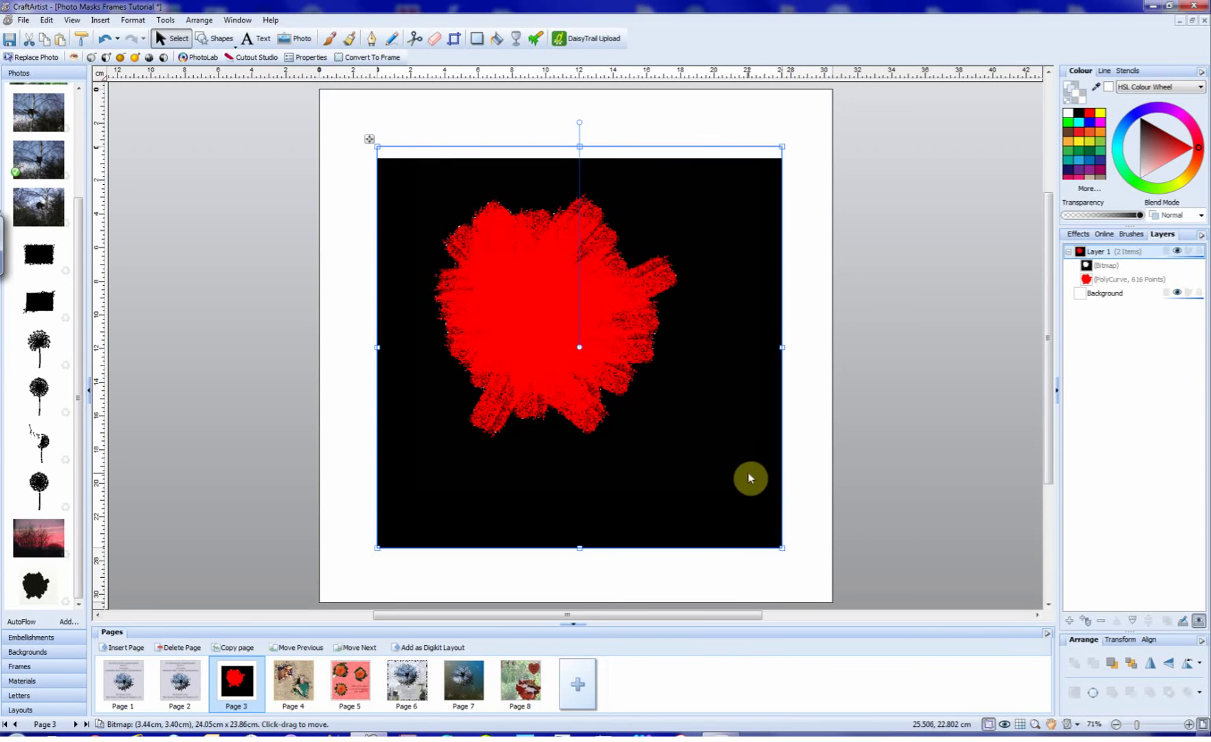
# - Set the combined bitmap's blend mode to Erase and convert it to a photo frame
pyautogui.click(1204, 219)
pyautogui.click(1175, 248)
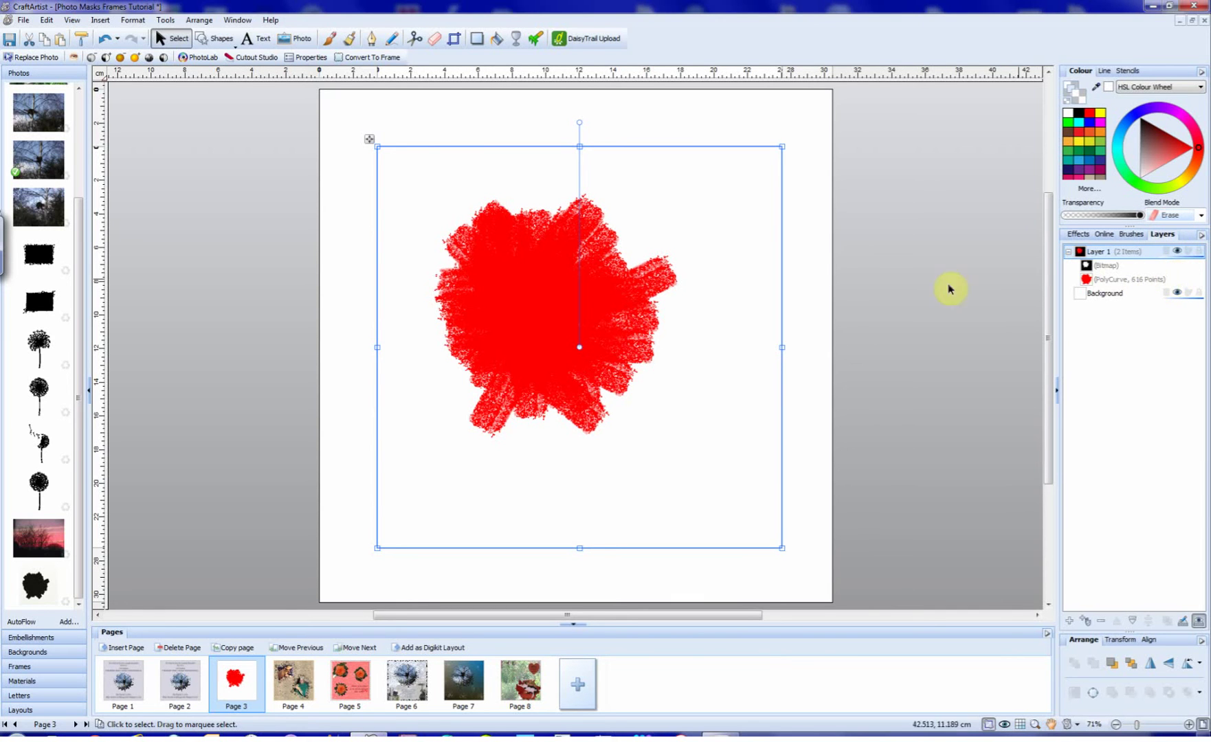
pyautogui.click(364, 58)
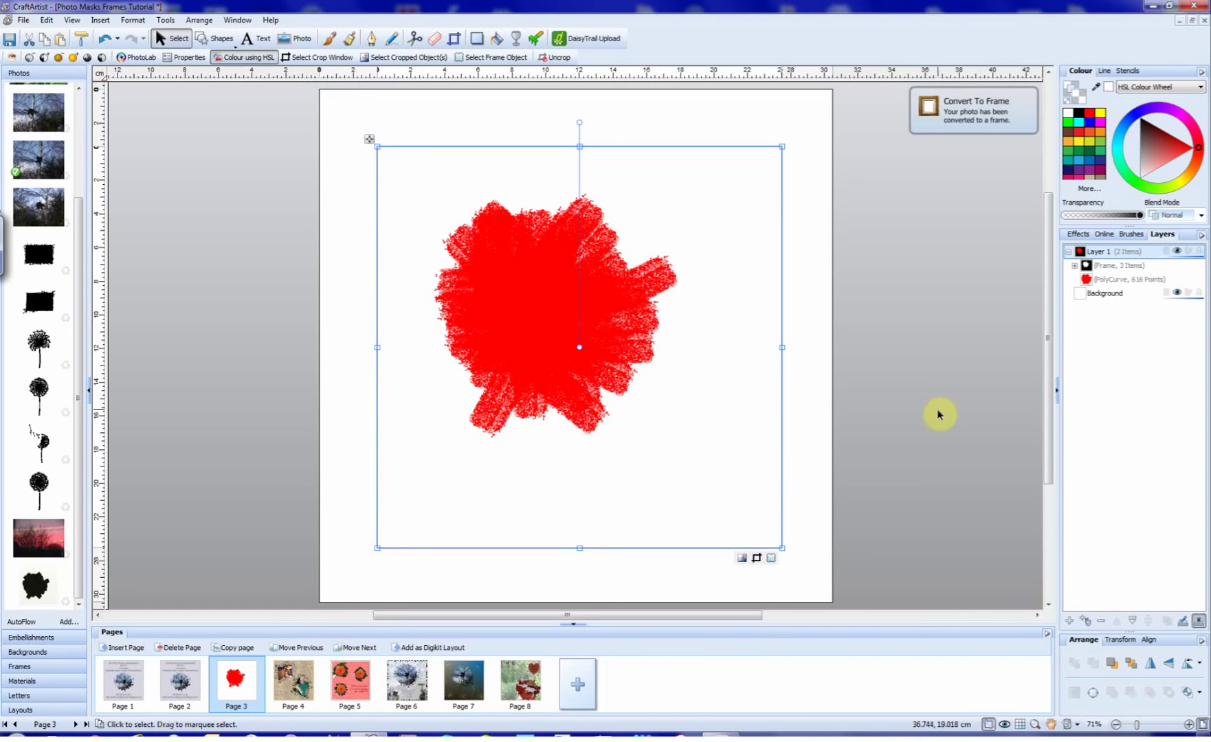
# - Move the red curve shape into the frame directly below its bitmap and delete the frame's two 4-point closed curves
pyautogui.click(1076, 266)
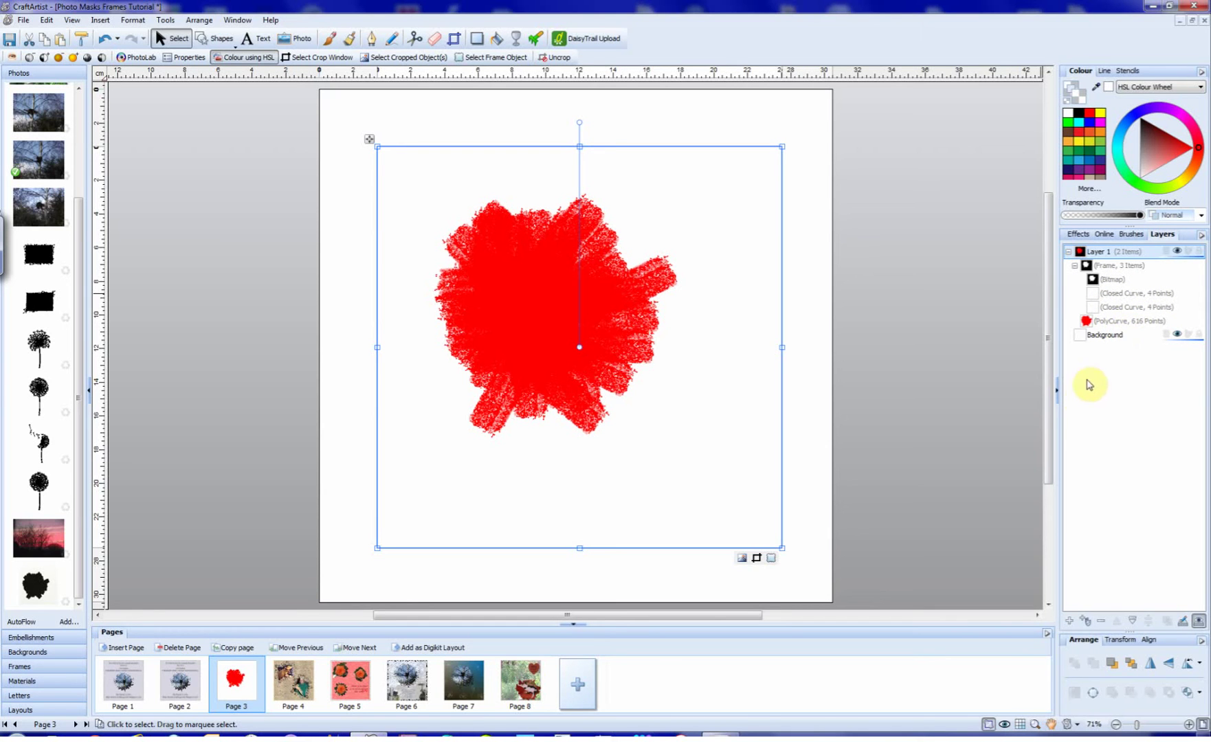
pyautogui.moveTo(1108, 325); pyautogui.dragTo(1114, 293)
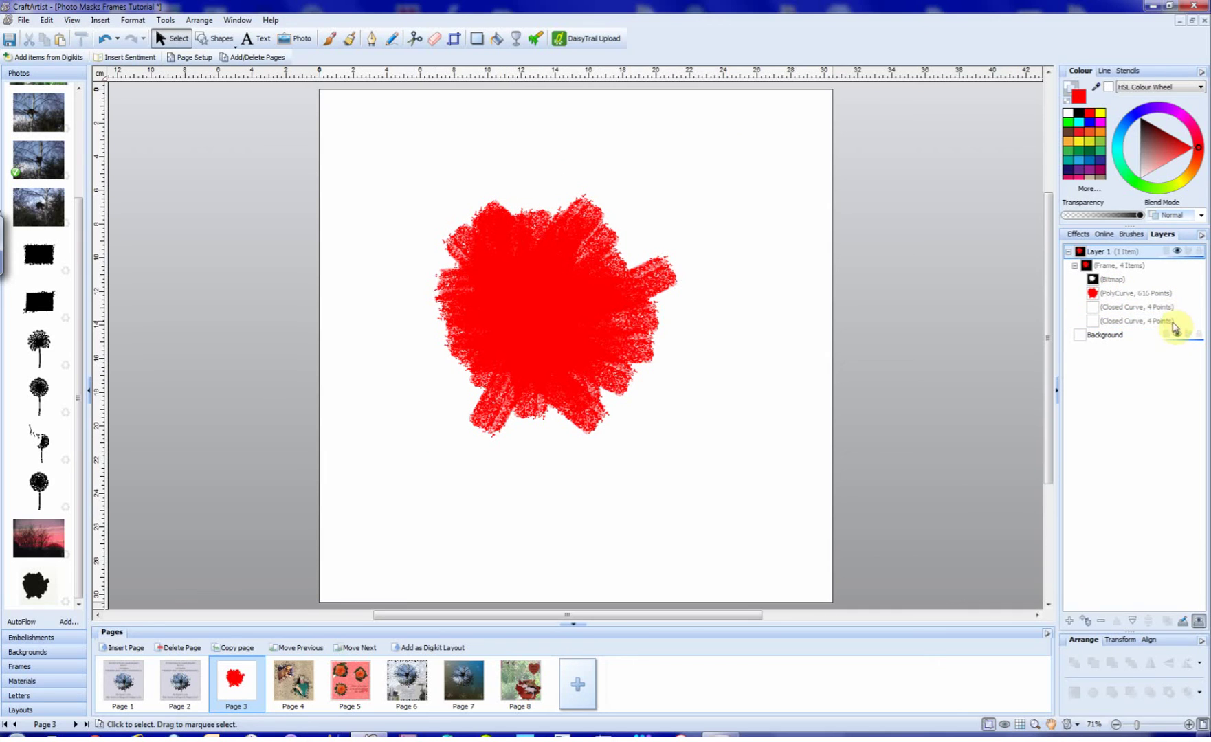
pyautogui.click(1123, 308)
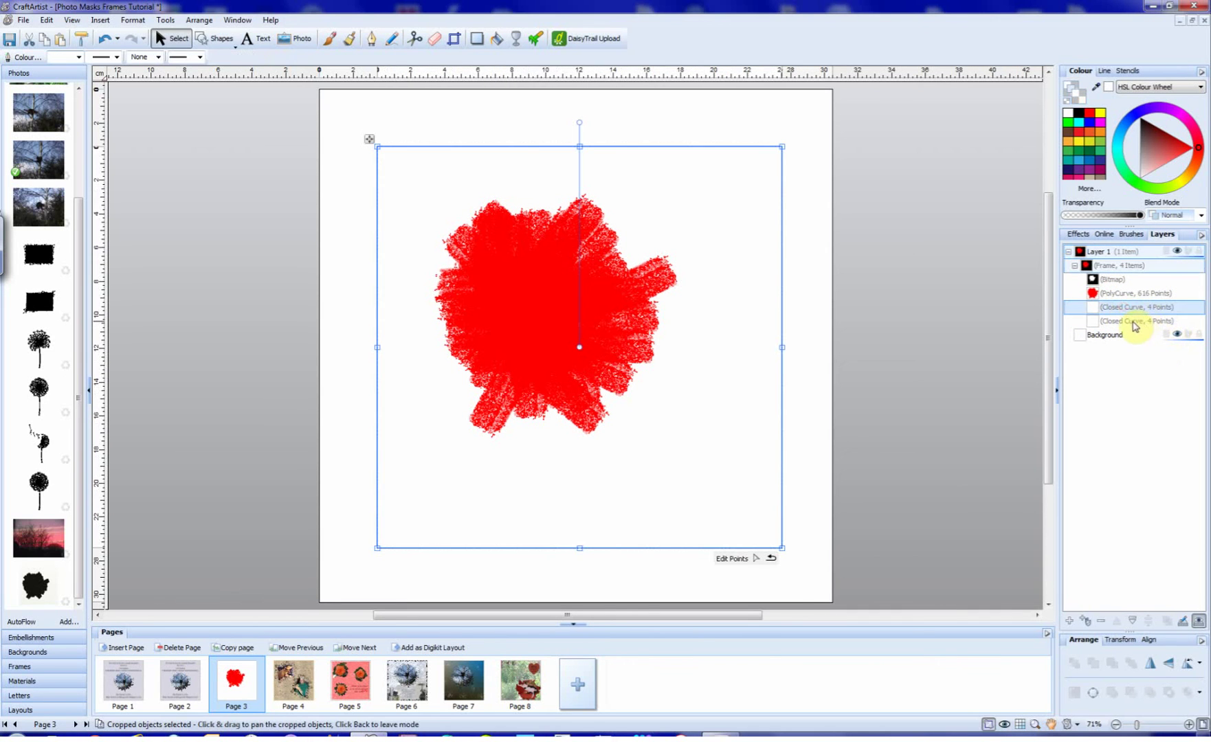
pyautogui.keyDown('shift'); pyautogui.click(1125, 321); pyautogui.keyUp('shift')
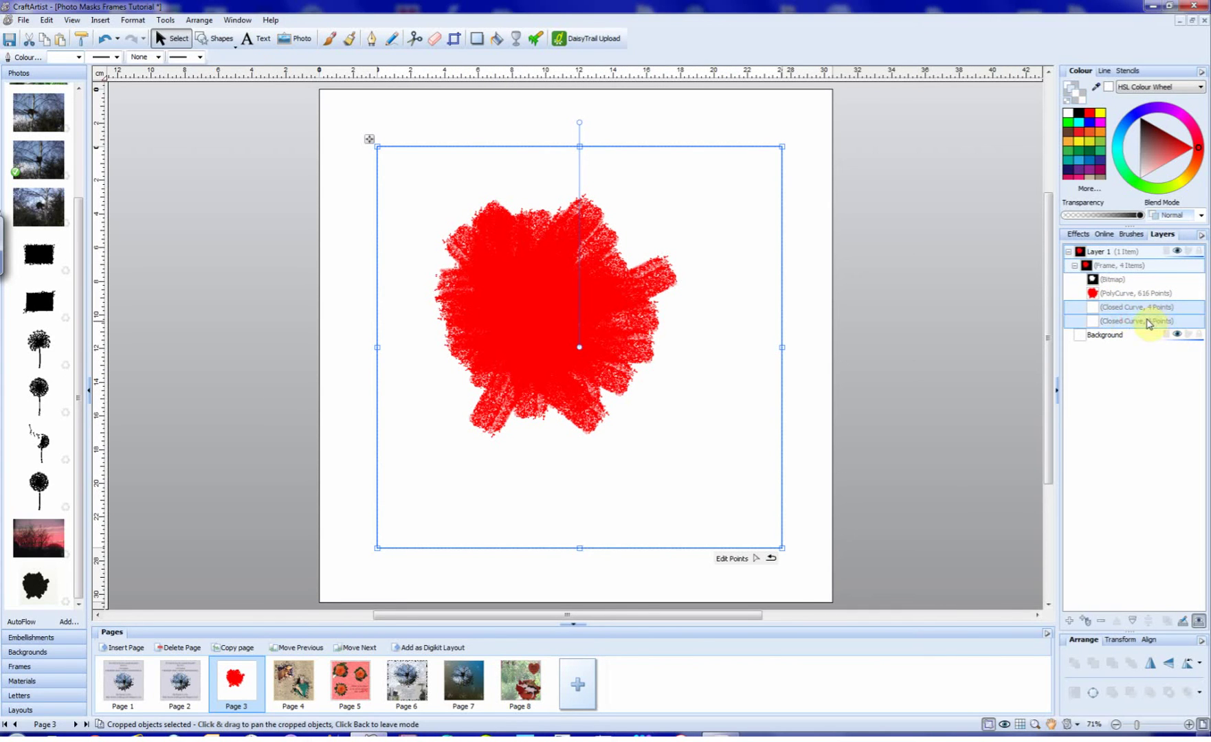
pyautogui.rightClick(1135, 318)
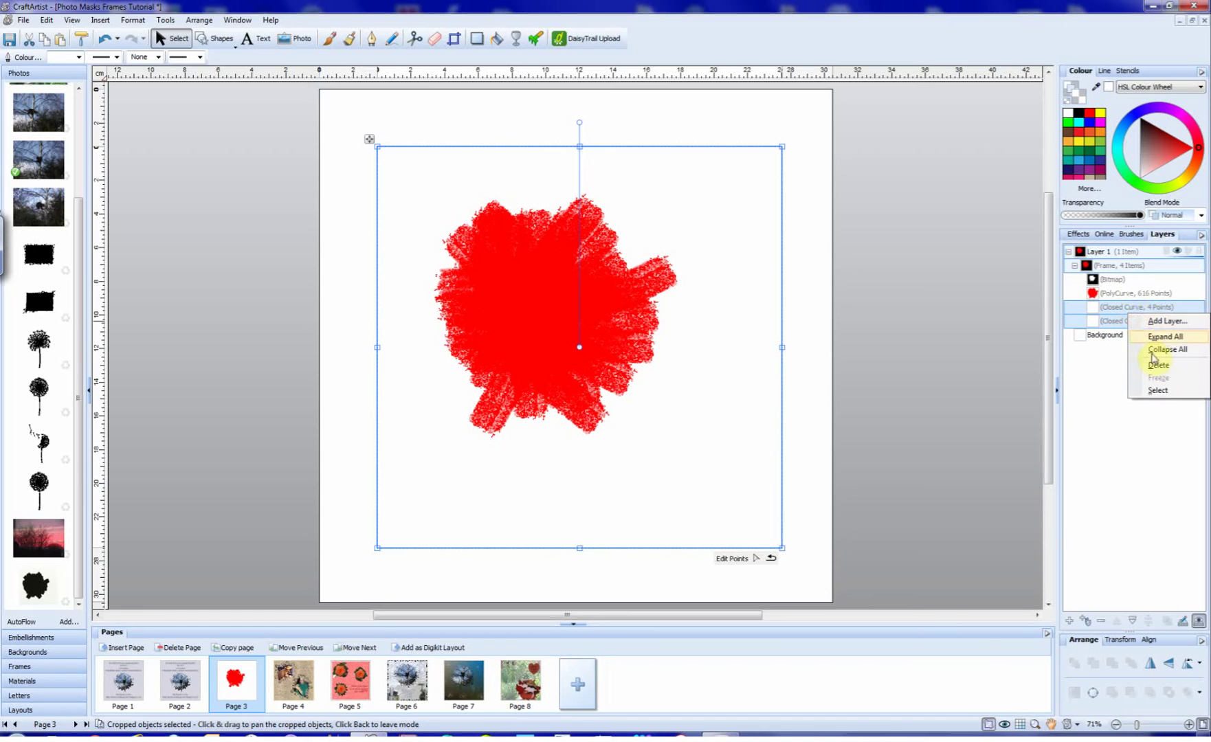
pyautogui.click(1158, 369)
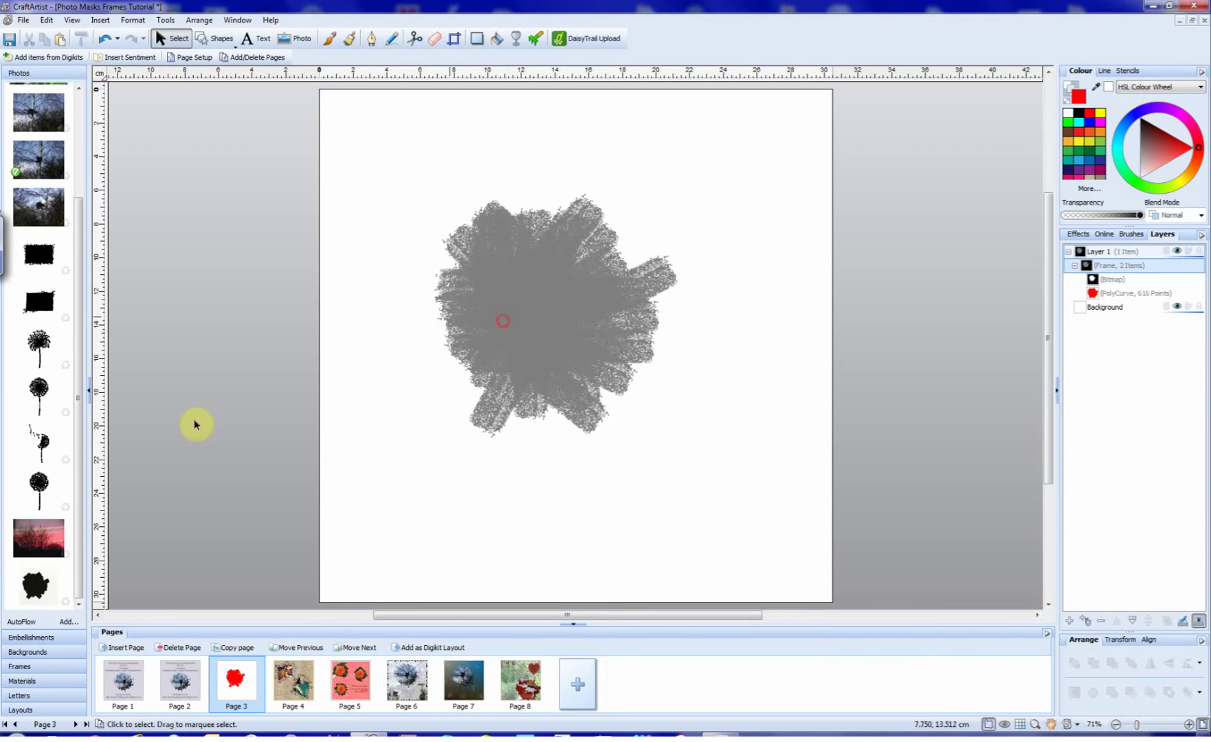
# - Fill the frame with the red sunset tree photo and shift the photo slightly left and down inside the mask
pyautogui.moveTo(53, 529); pyautogui.dragTo(530, 311)
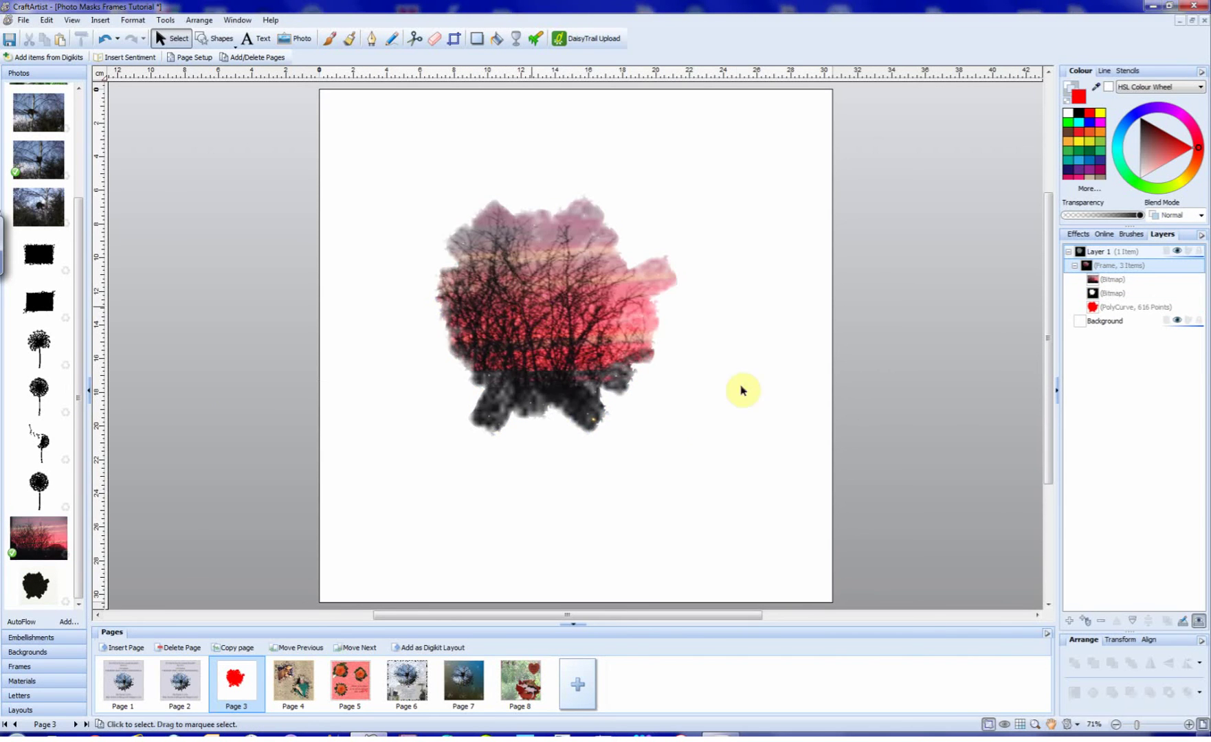
pyautogui.click(611, 380)
pyautogui.click(741, 558)
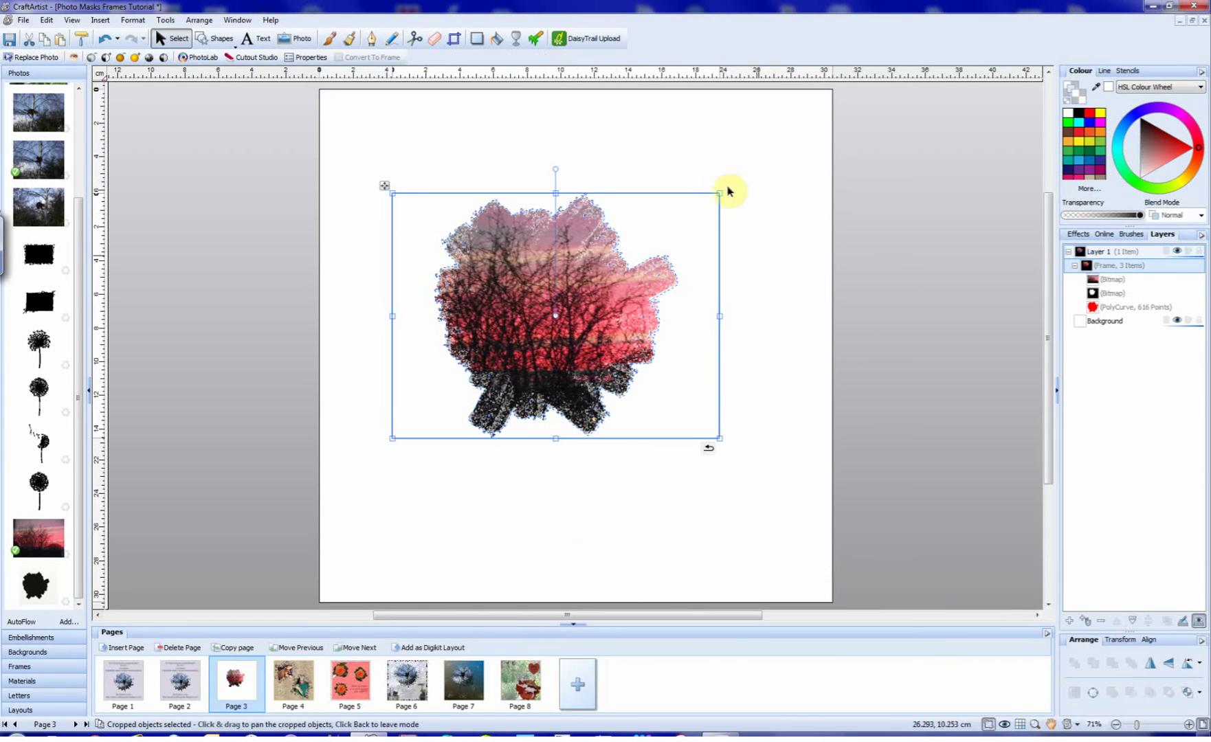
pyautogui.moveTo(559, 335); pyautogui.dragTo(525, 344)
pyautogui.click(733, 342)
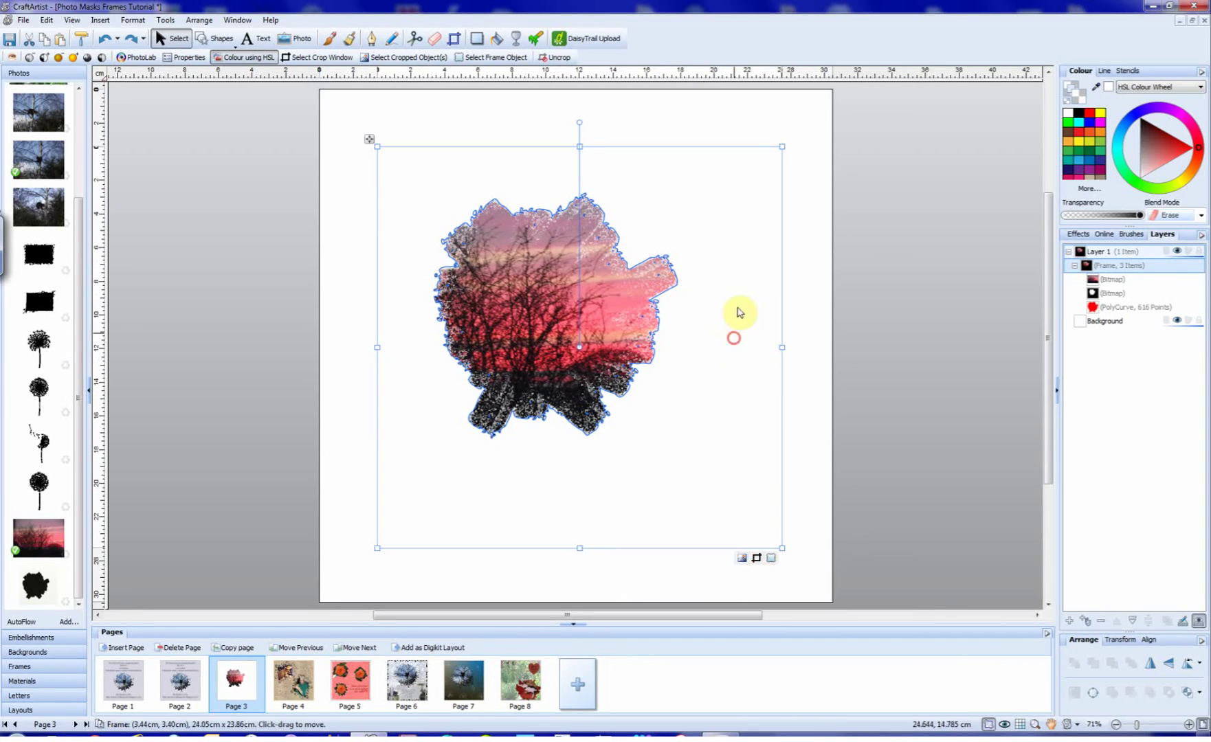
pyautogui.click(808, 453)
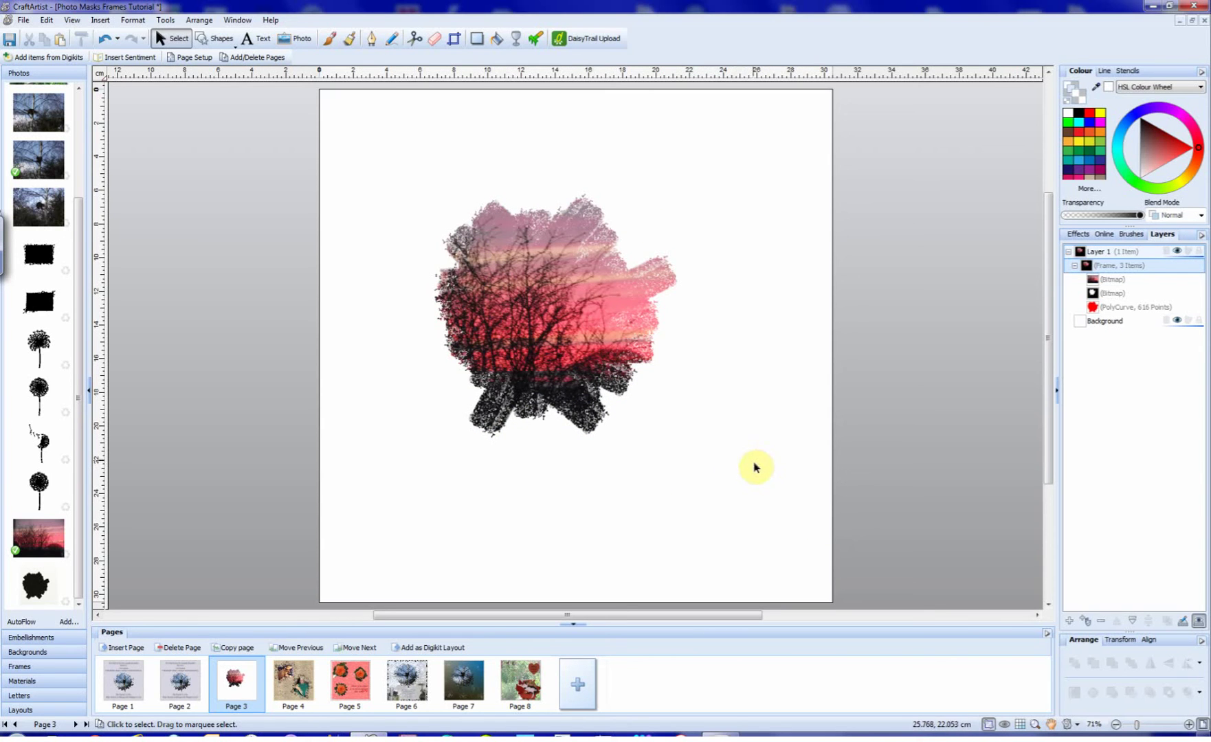
# - Store the finished mask frame in the Frames collection and delete it from page 3
pyautogui.click(43, 668)
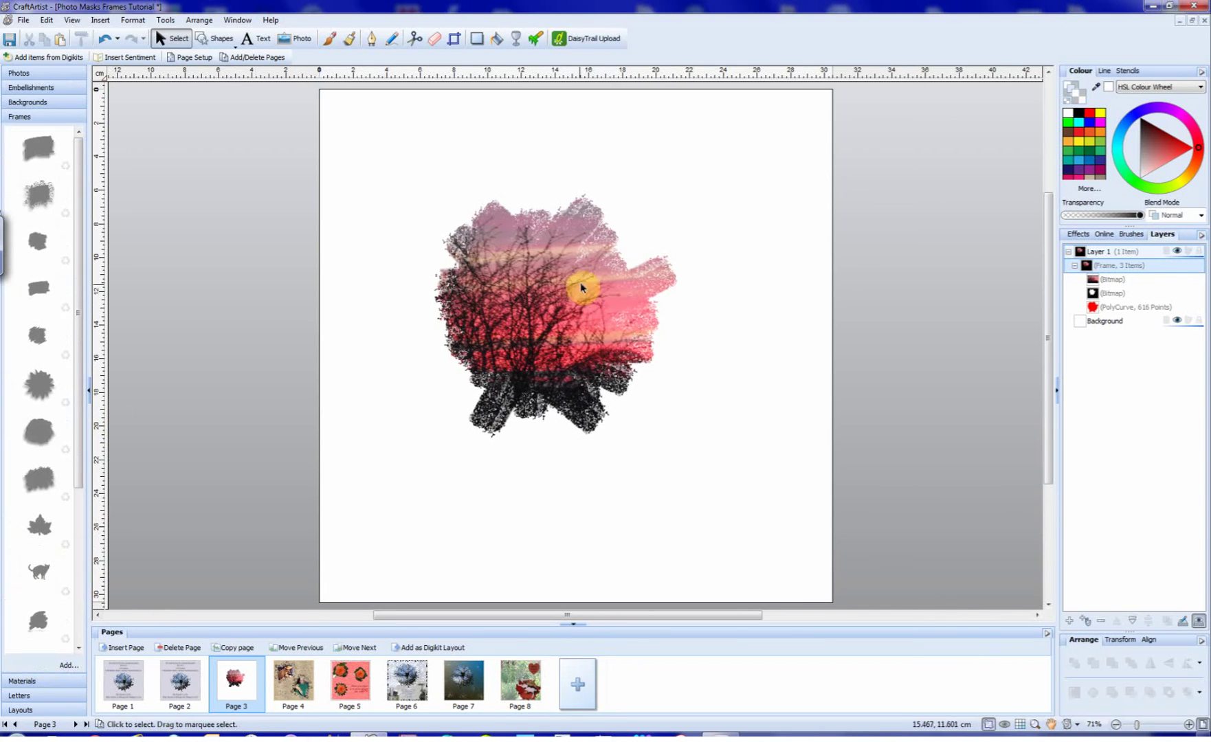
pyautogui.moveTo(601, 307); pyautogui.dragTo(55, 595)
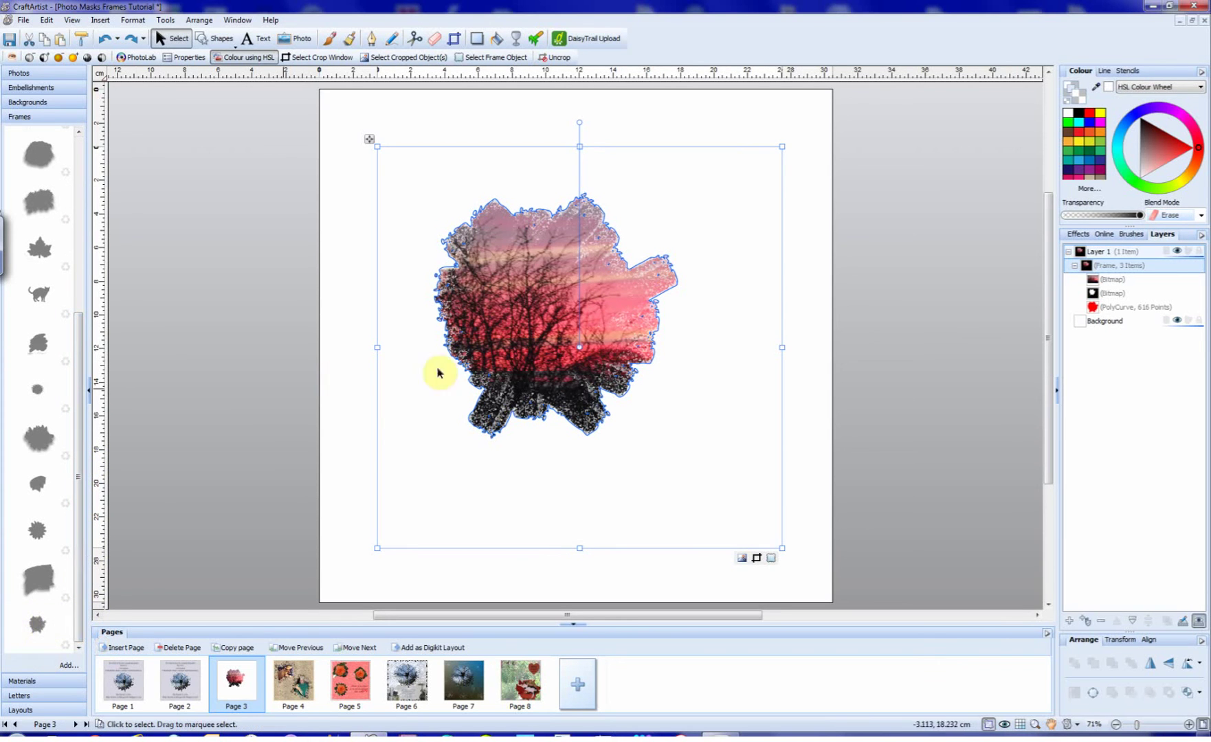
pyautogui.press('Delete')
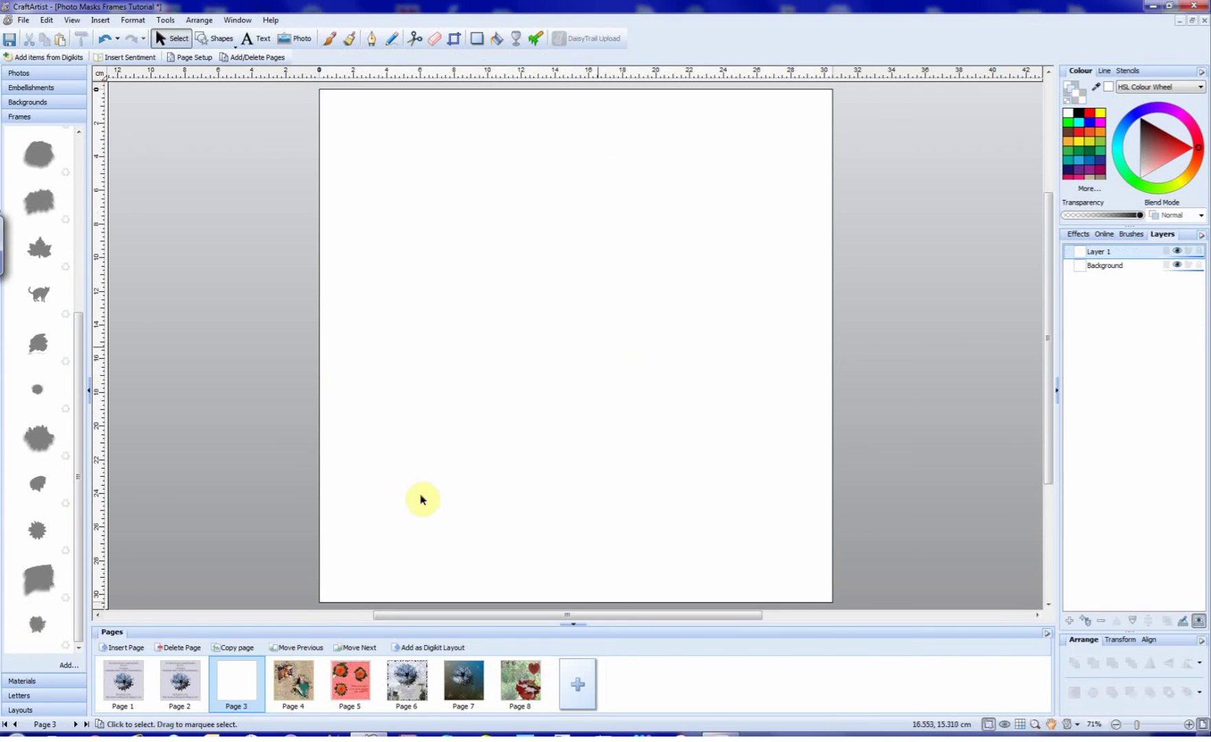
# - Test the stored mask frame on page 3 by filling it with the red sunset tree photo, and delete the test frame
pyautogui.moveTo(199, 559); pyautogui.dragTo(544, 385)
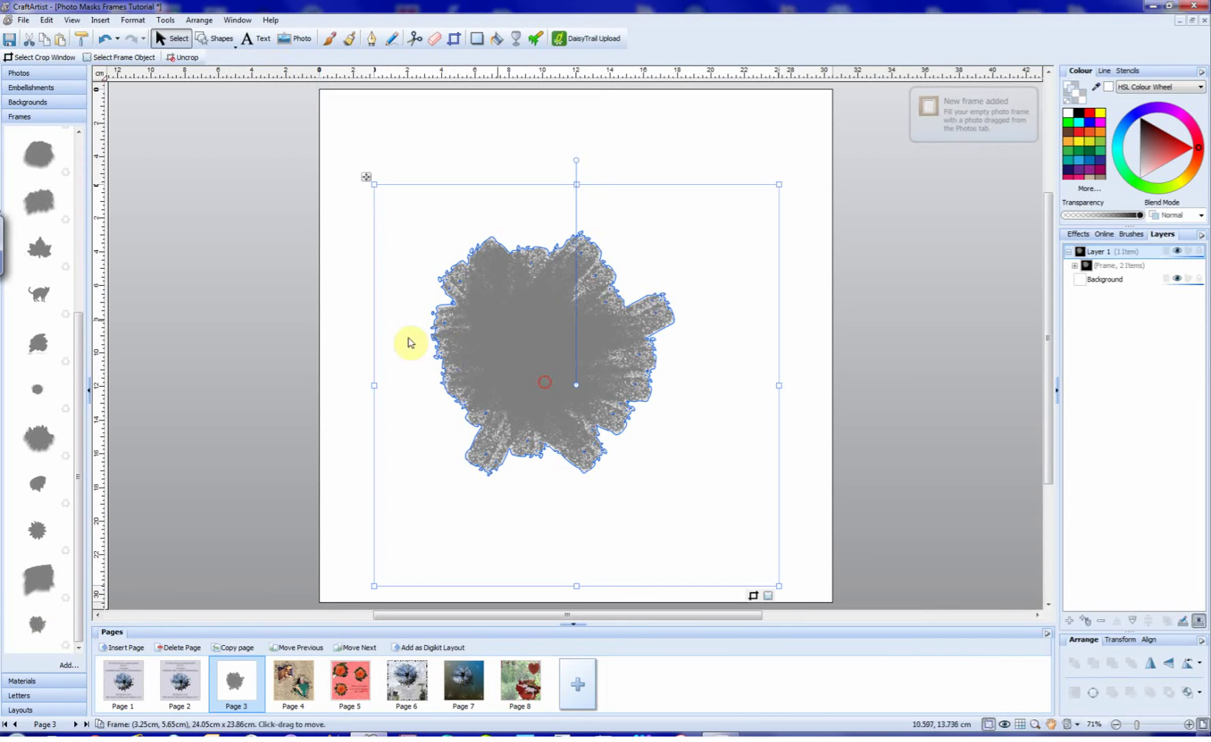
pyautogui.click(29, 75)
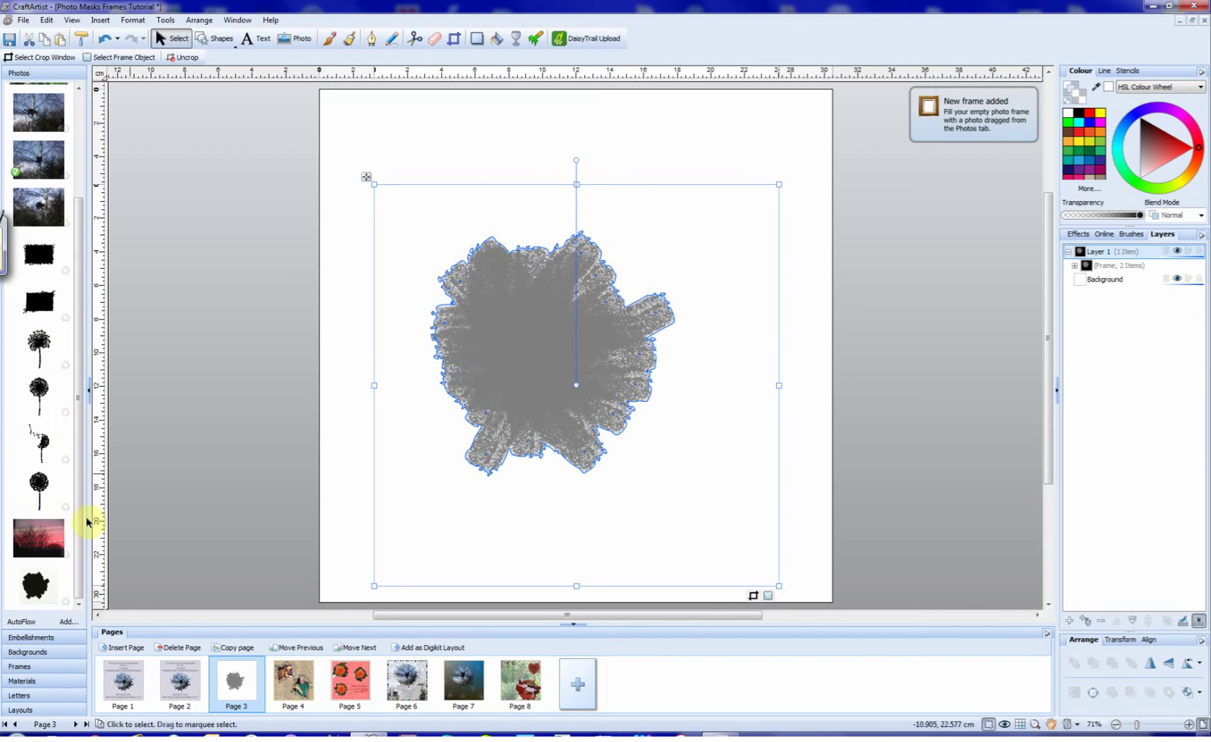
pyautogui.moveTo(39, 539); pyautogui.dragTo(526, 357)
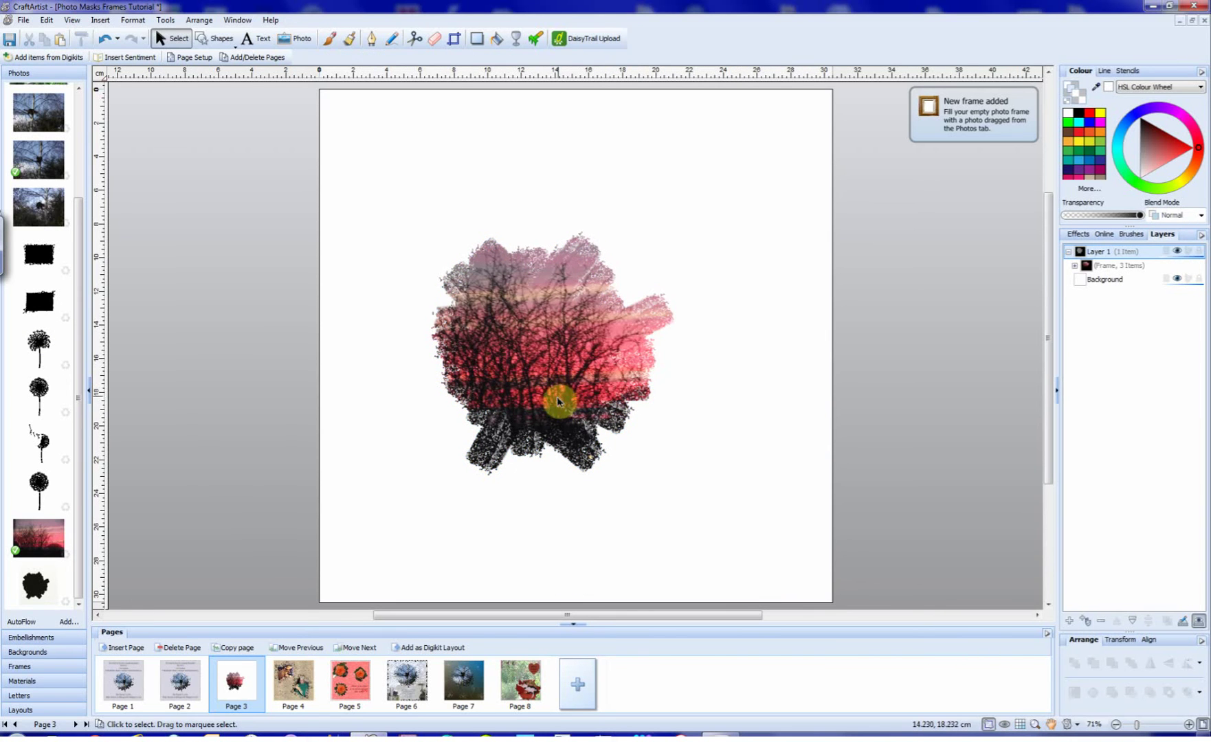
pyautogui.moveTo(557, 421); pyautogui.dragTo(561, 385)
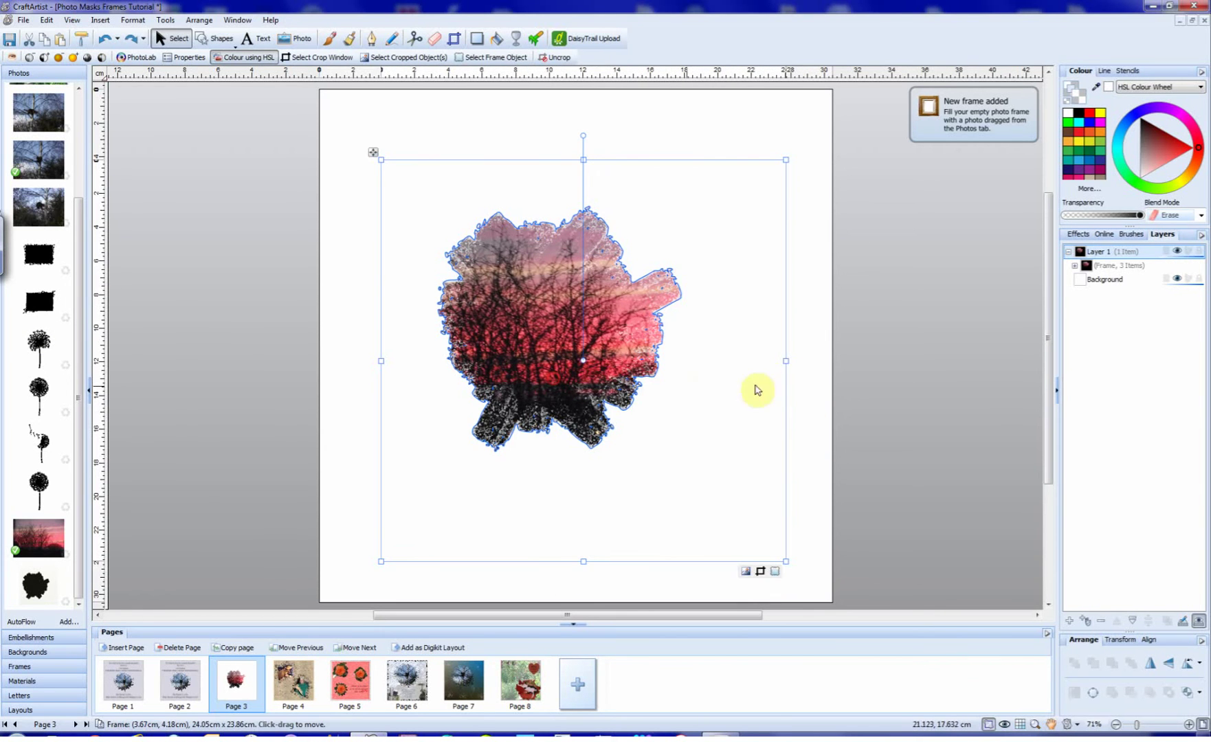
pyautogui.click(807, 424)
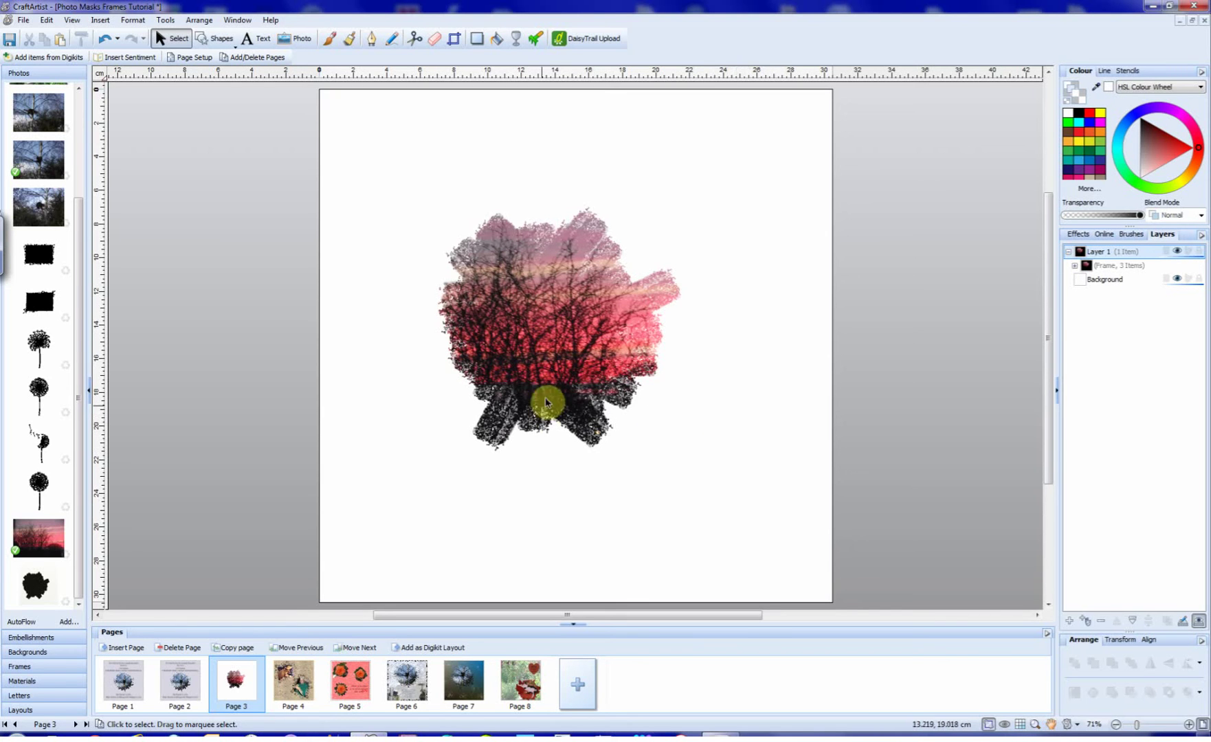
pyautogui.click(574, 356)
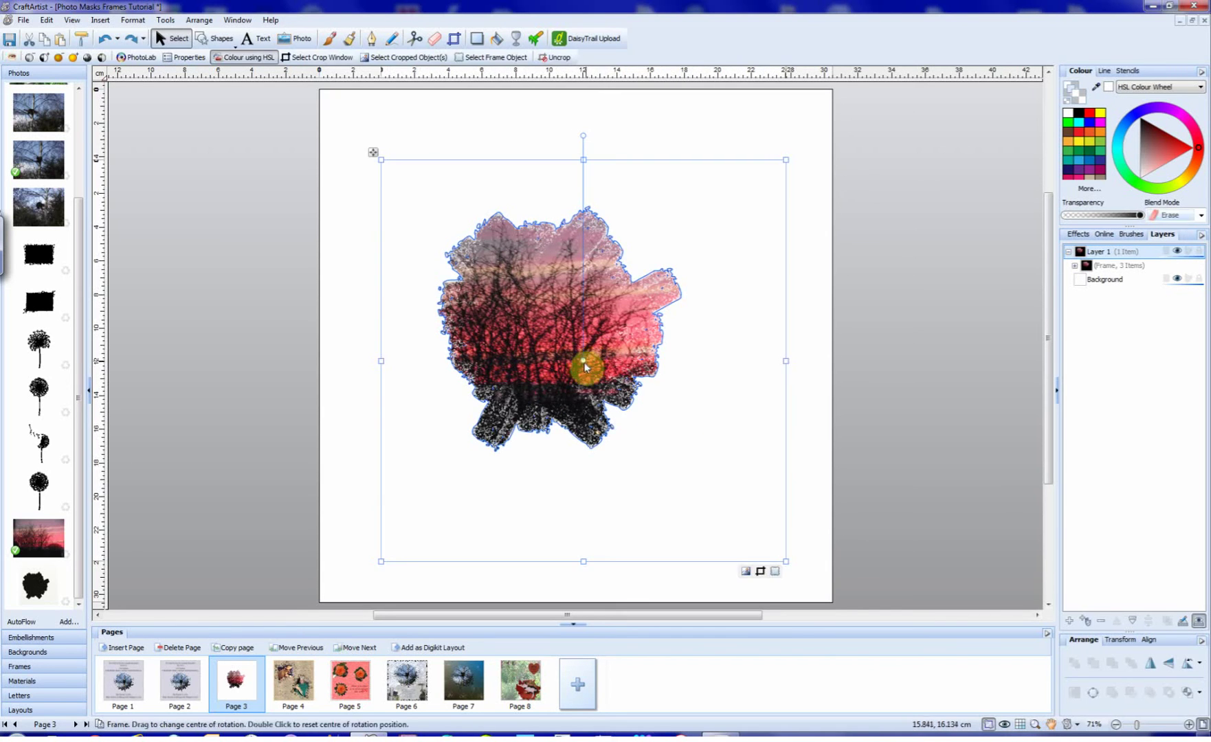
pyautogui.press('Delete')
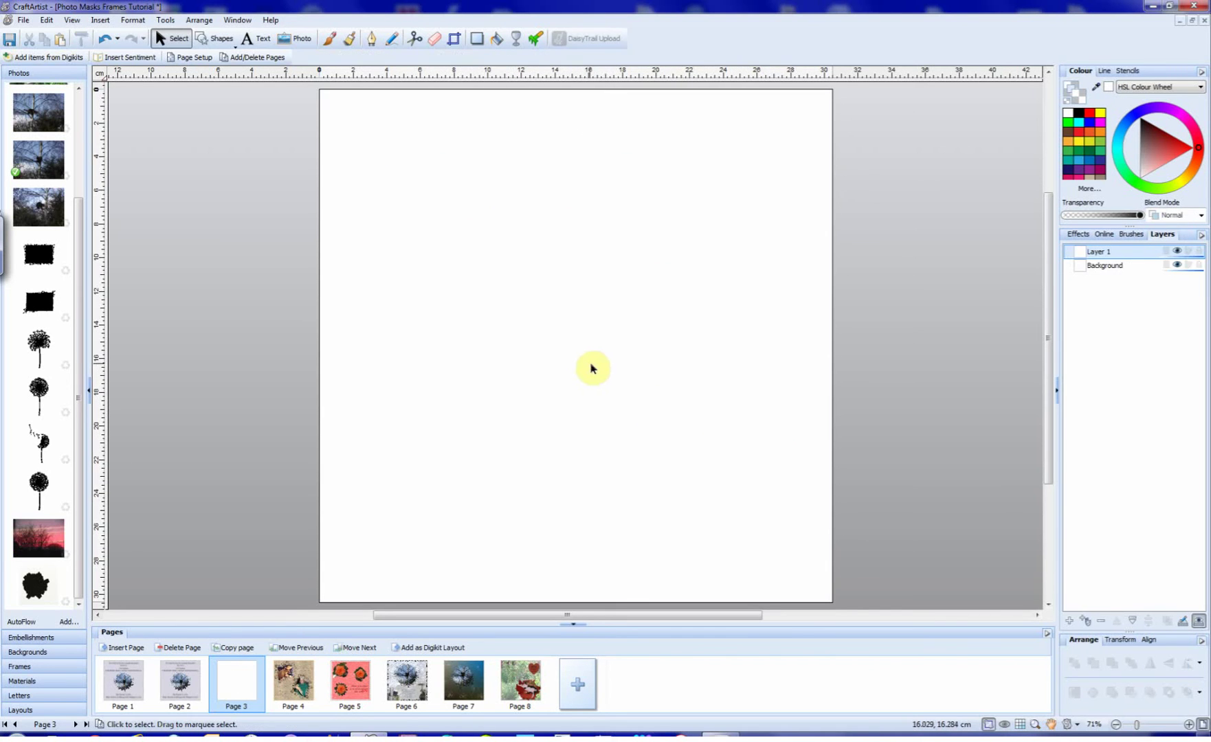
# - View the finished cat-tree layout on page 6 and return to page 3
pyautogui.click(406, 685)
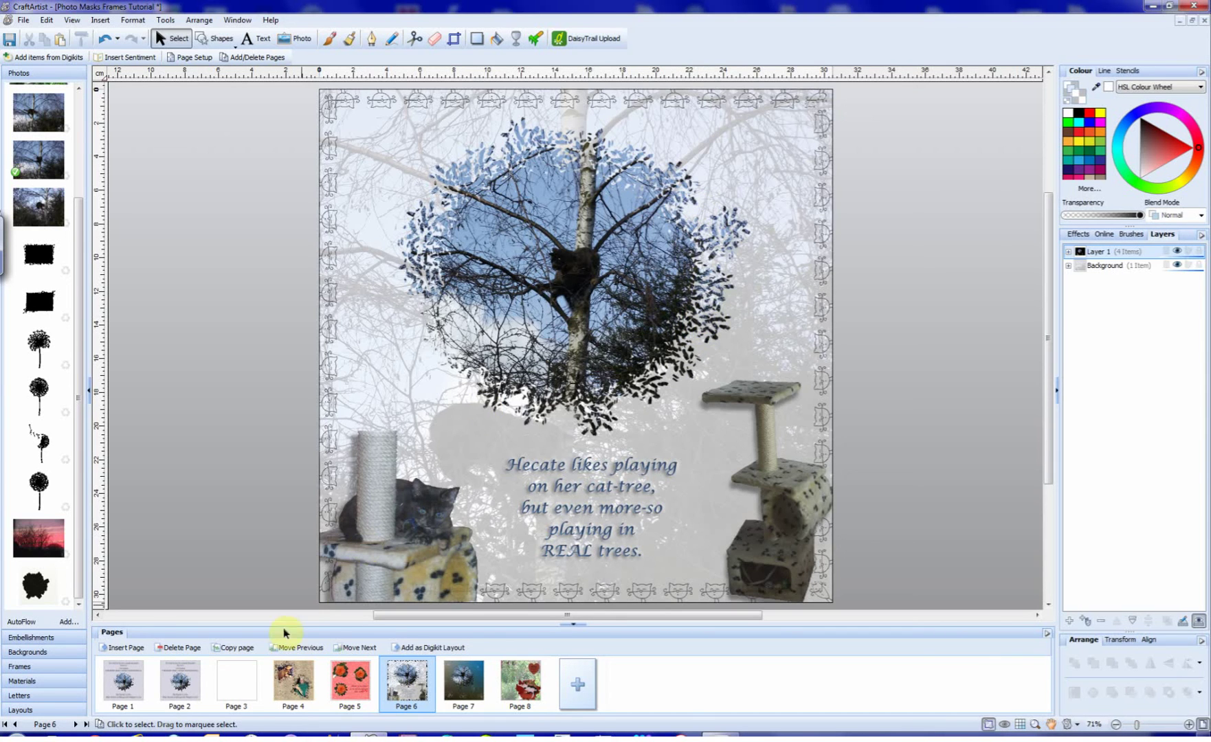
pyautogui.click(238, 684)
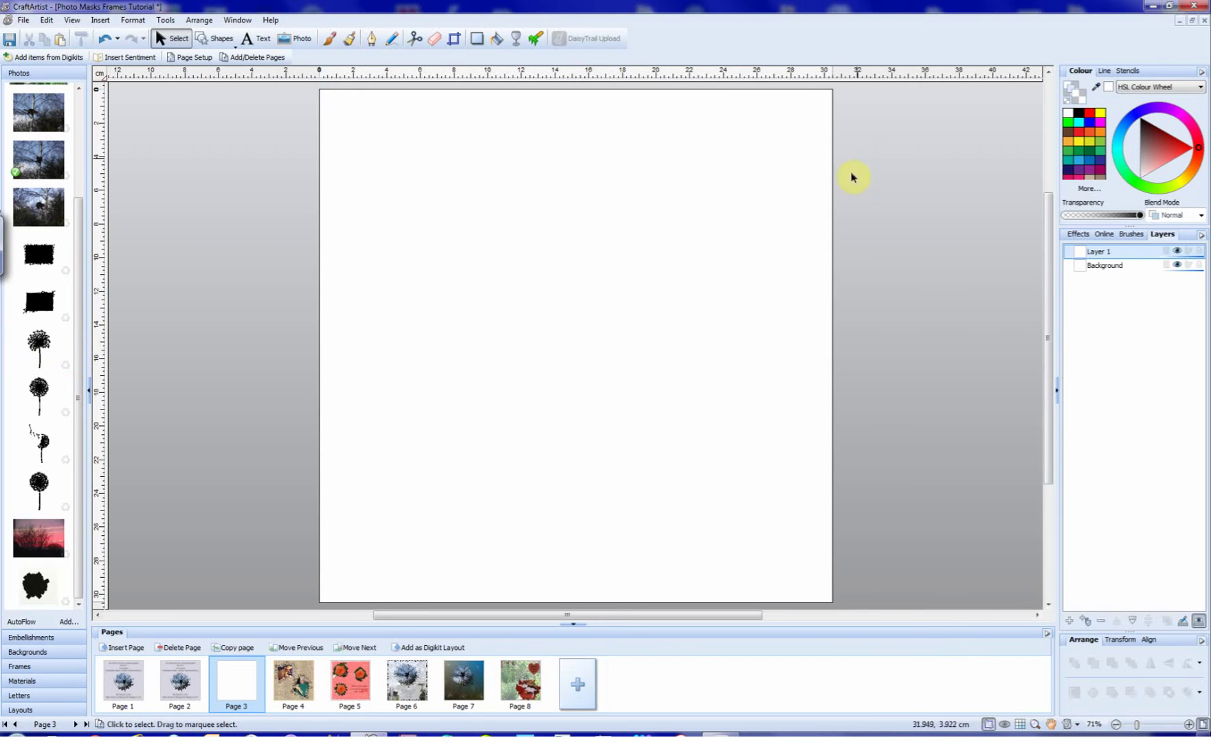
# - Place the ragged four-sided brush-stroke stencil from the Splats stencil category at the centre of page 3
pyautogui.click(1127, 72)
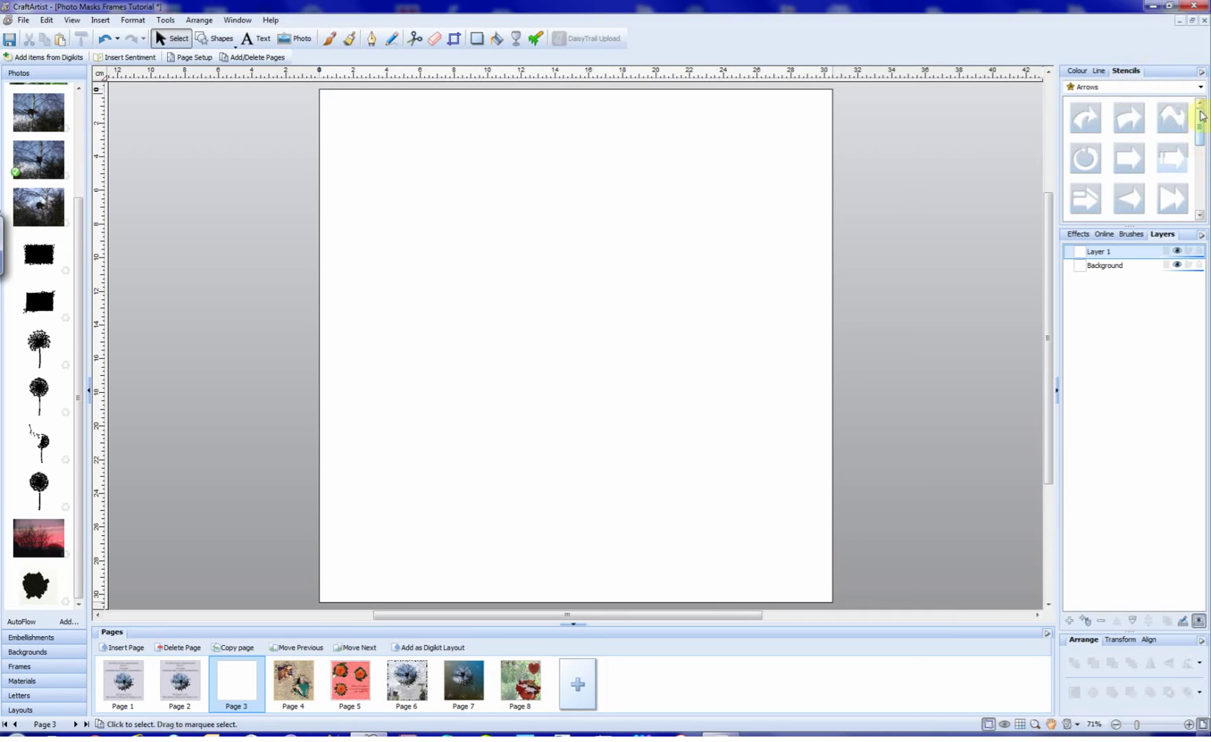
pyautogui.click(1200, 87)
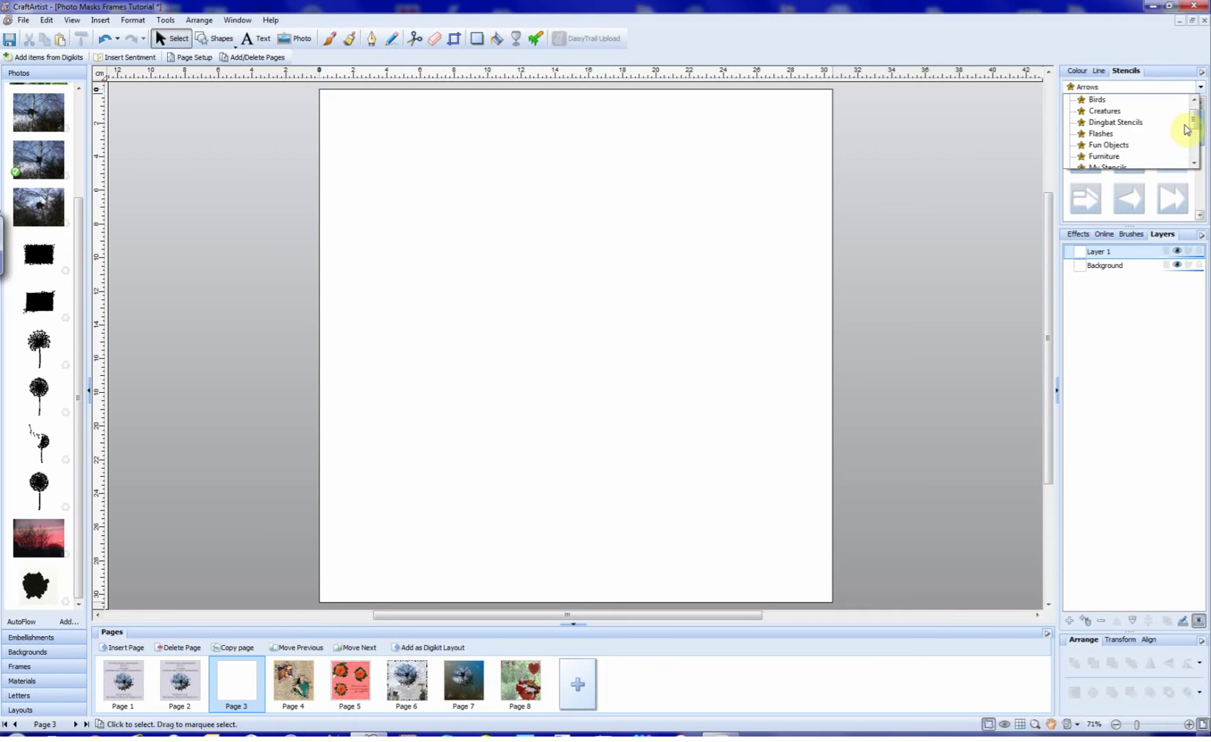
pyautogui.click(1198, 135)
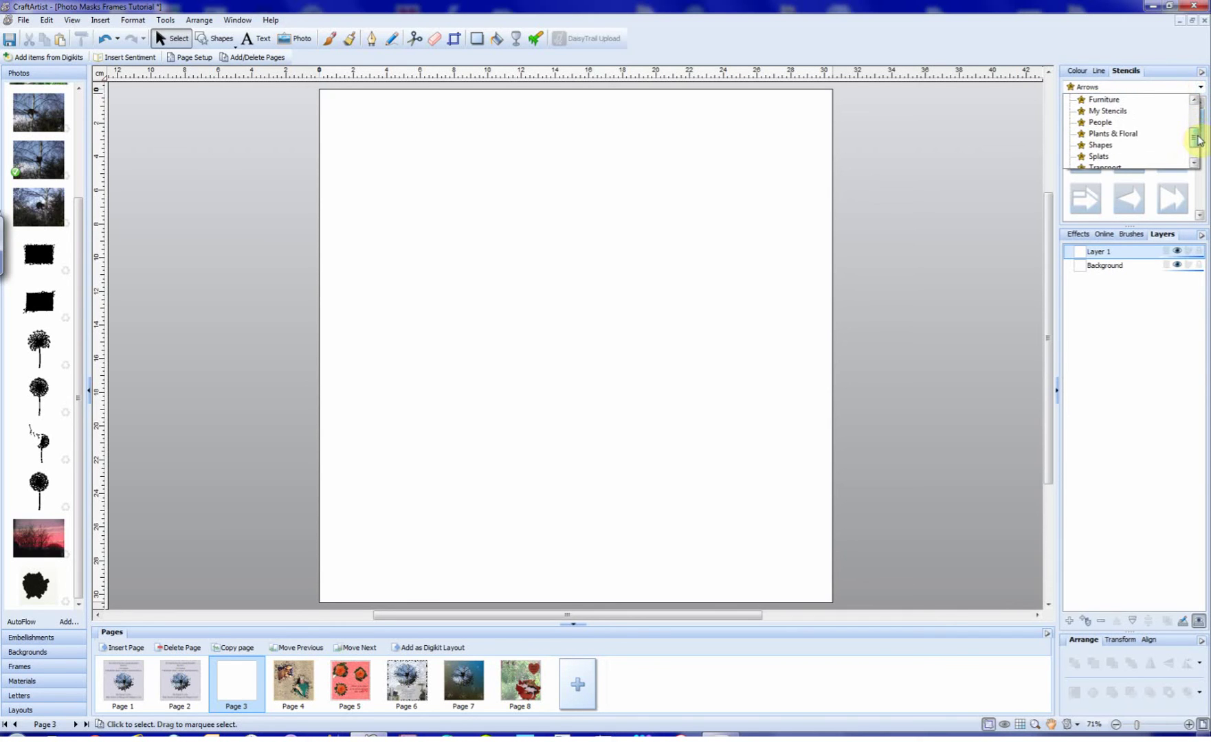
pyautogui.scroll(-1, 1128, 154)
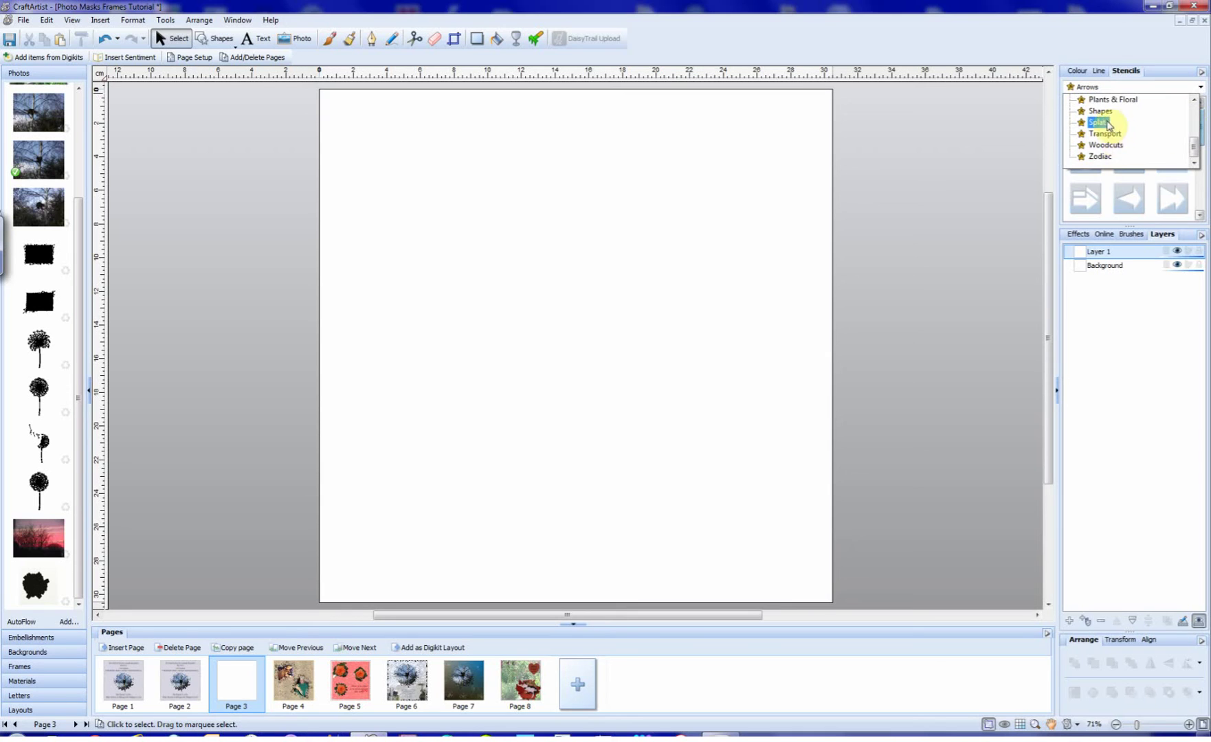
pyautogui.click(1106, 124)
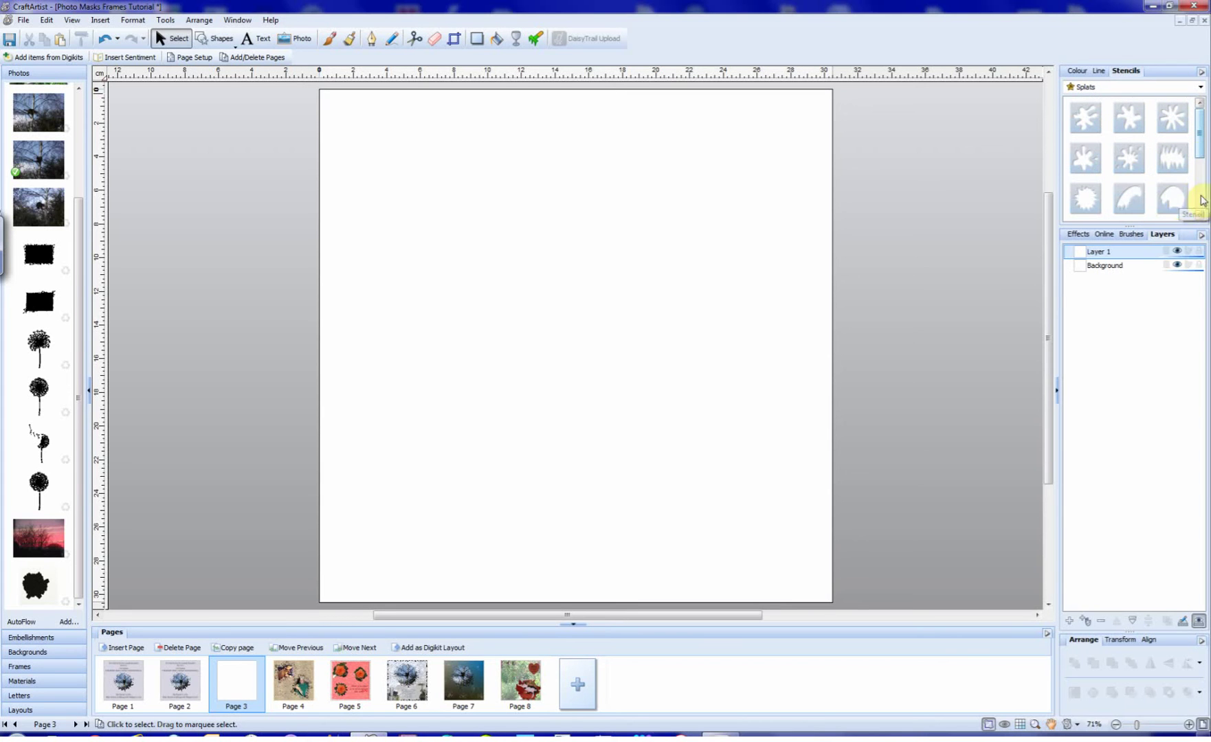
pyautogui.click(1198, 151)
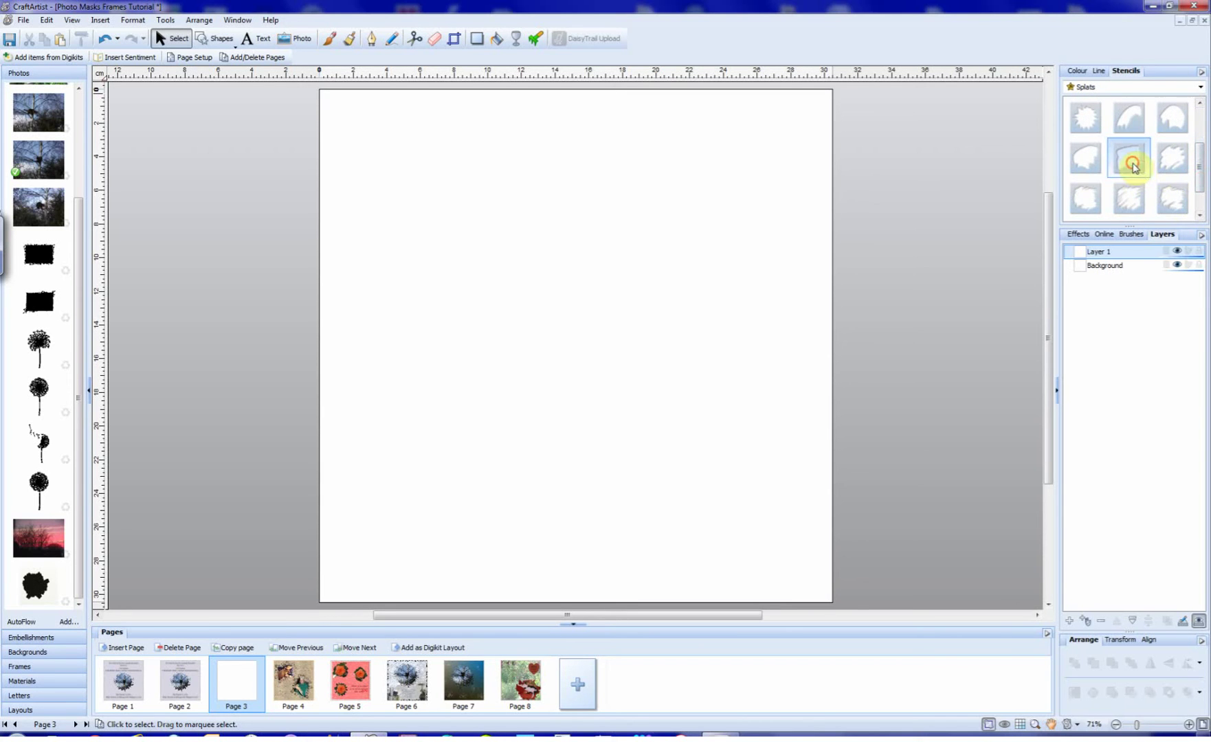
pyautogui.moveTo(750, 284); pyautogui.dragTo(591, 372)
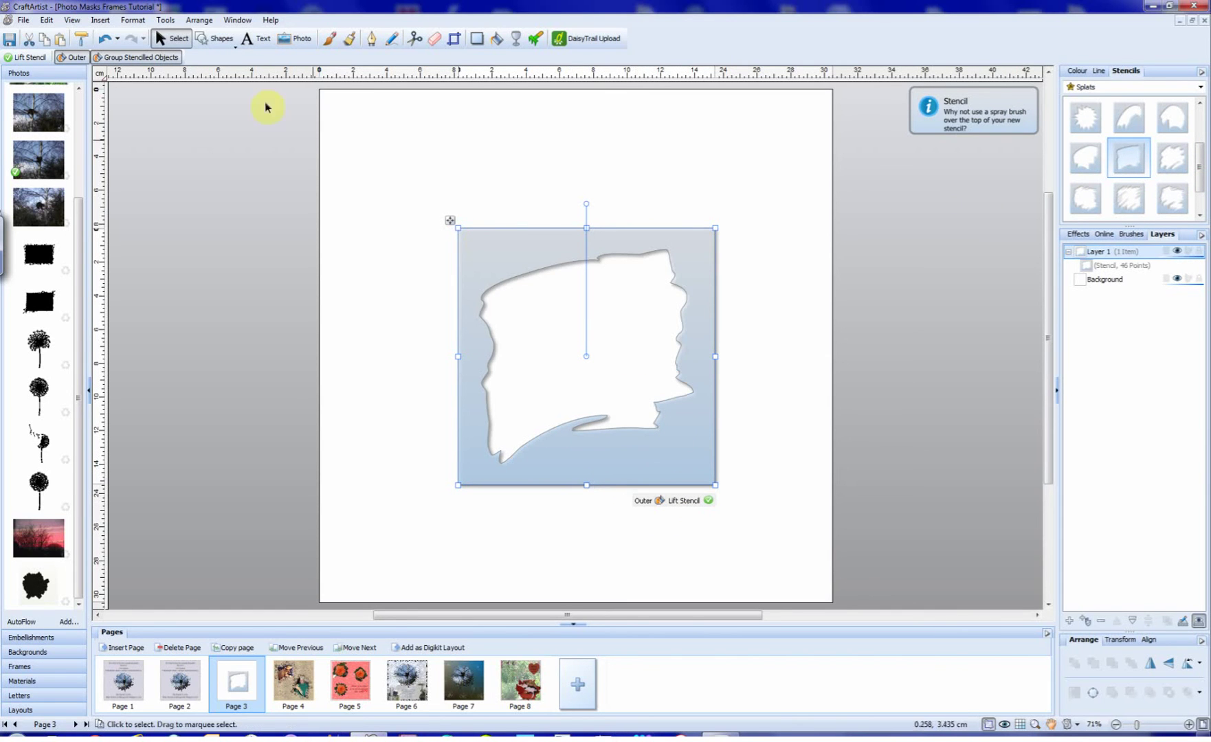
# - Draw a Quick Rectangle about 25 by 23 cm over the whole stencil and fill it with black
pyautogui.click(216, 39)
pyautogui.click(204, 64)
pyautogui.moveTo(375, 166); pyautogui.dragTo(799, 551)
pyautogui.click(1077, 71)
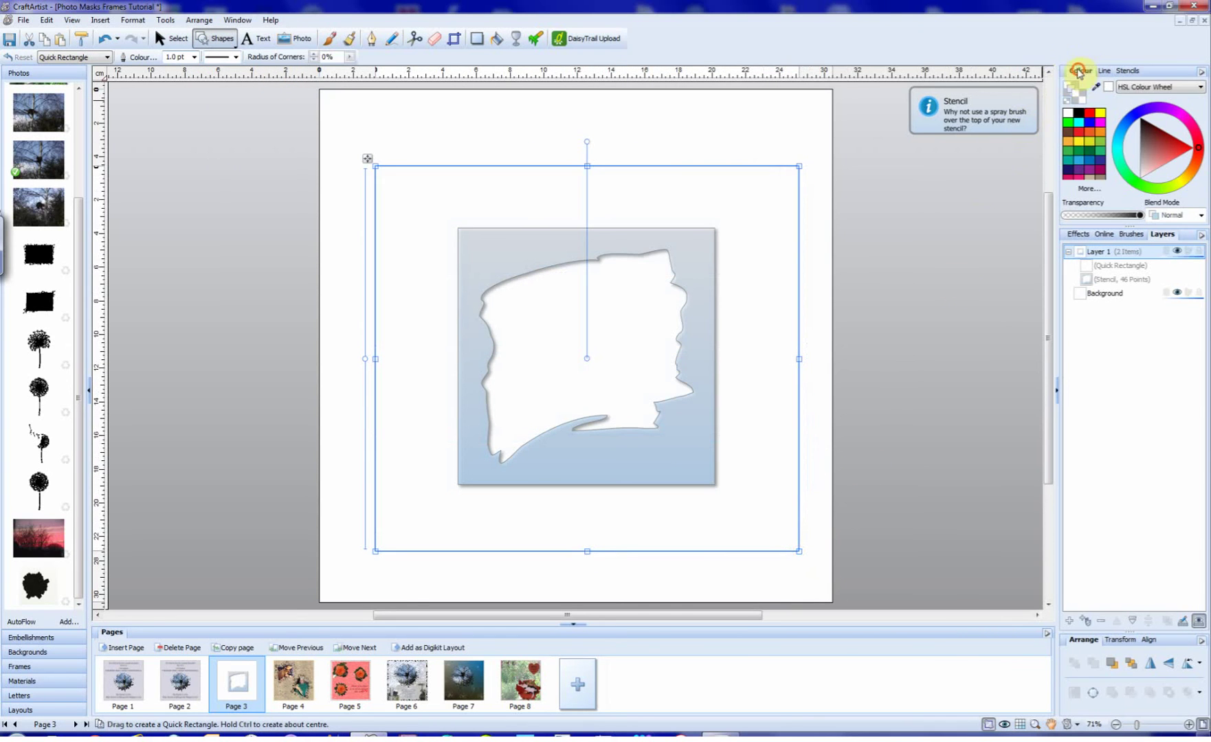
pyautogui.click(1081, 116)
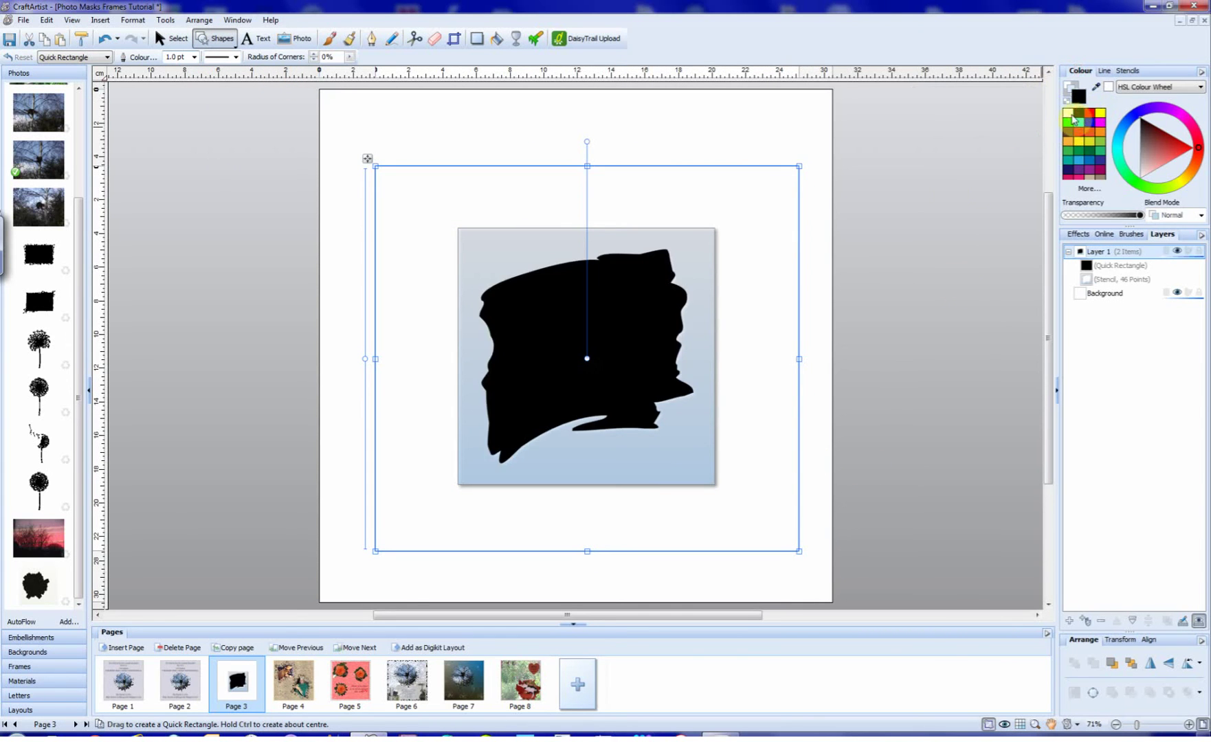
# - Lift the stencil to leave only the black brush-stroke shape
pyautogui.click(170, 38)
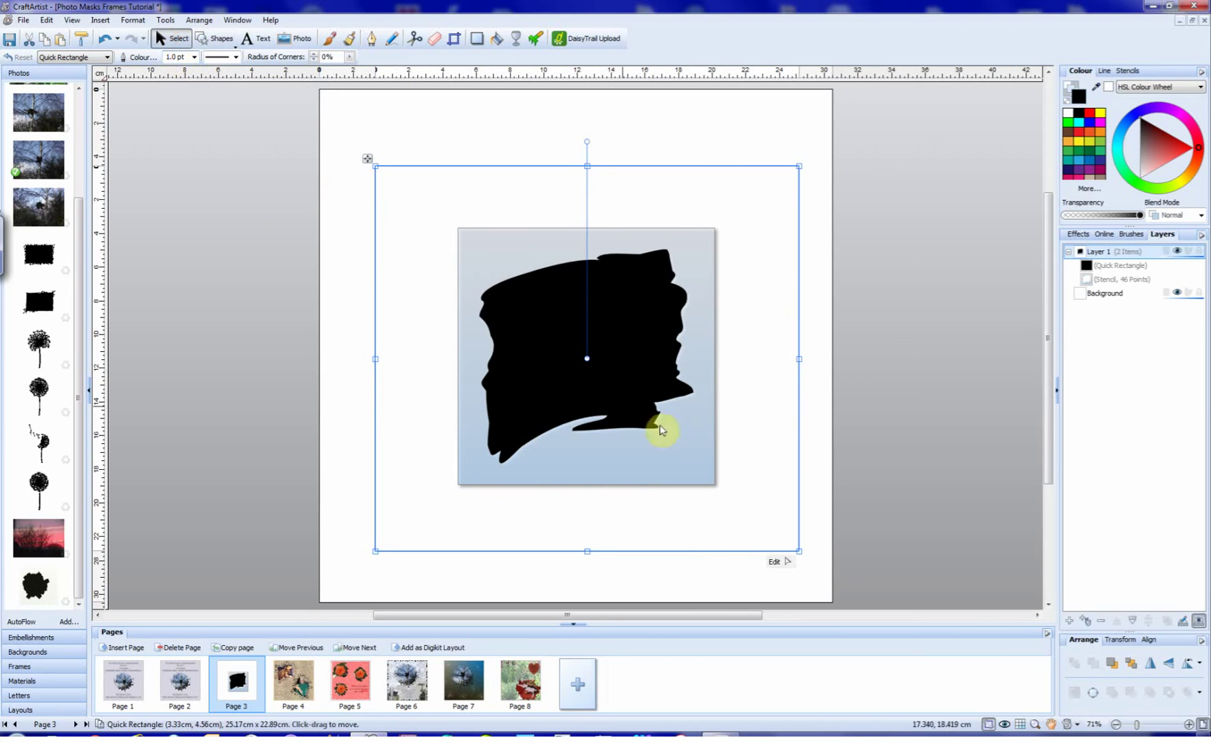
pyautogui.click(695, 459)
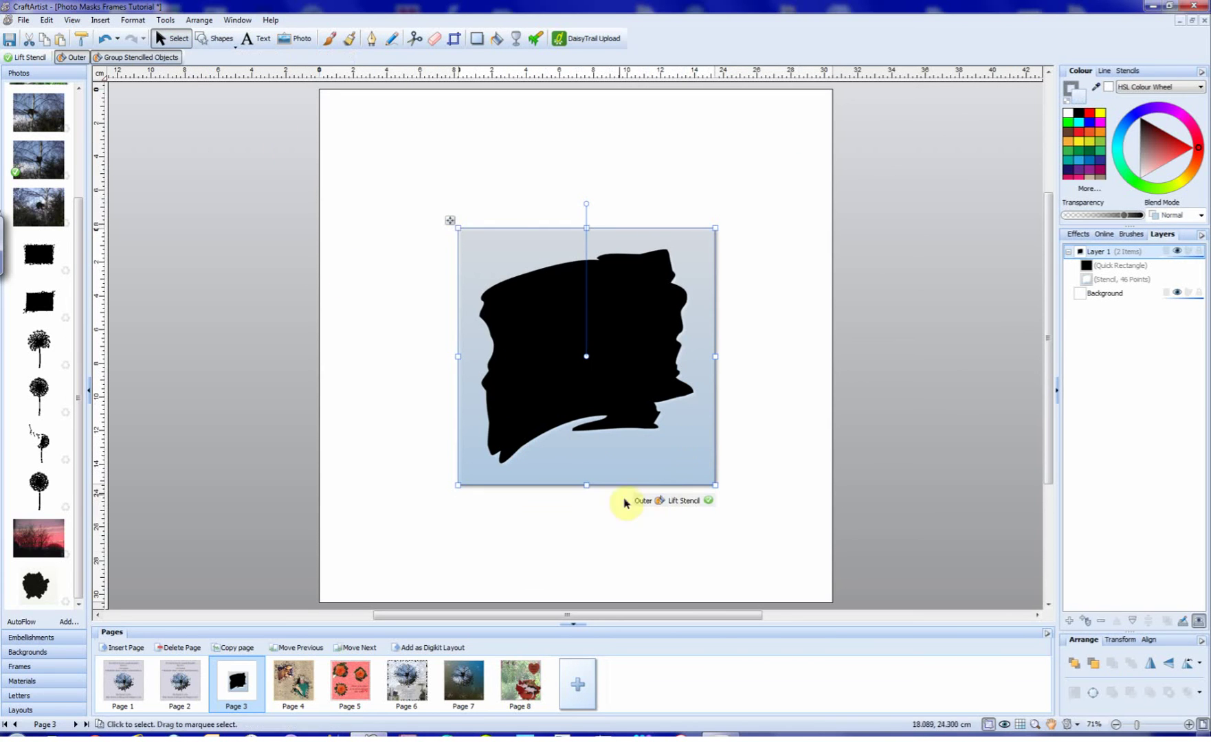
pyautogui.click(685, 501)
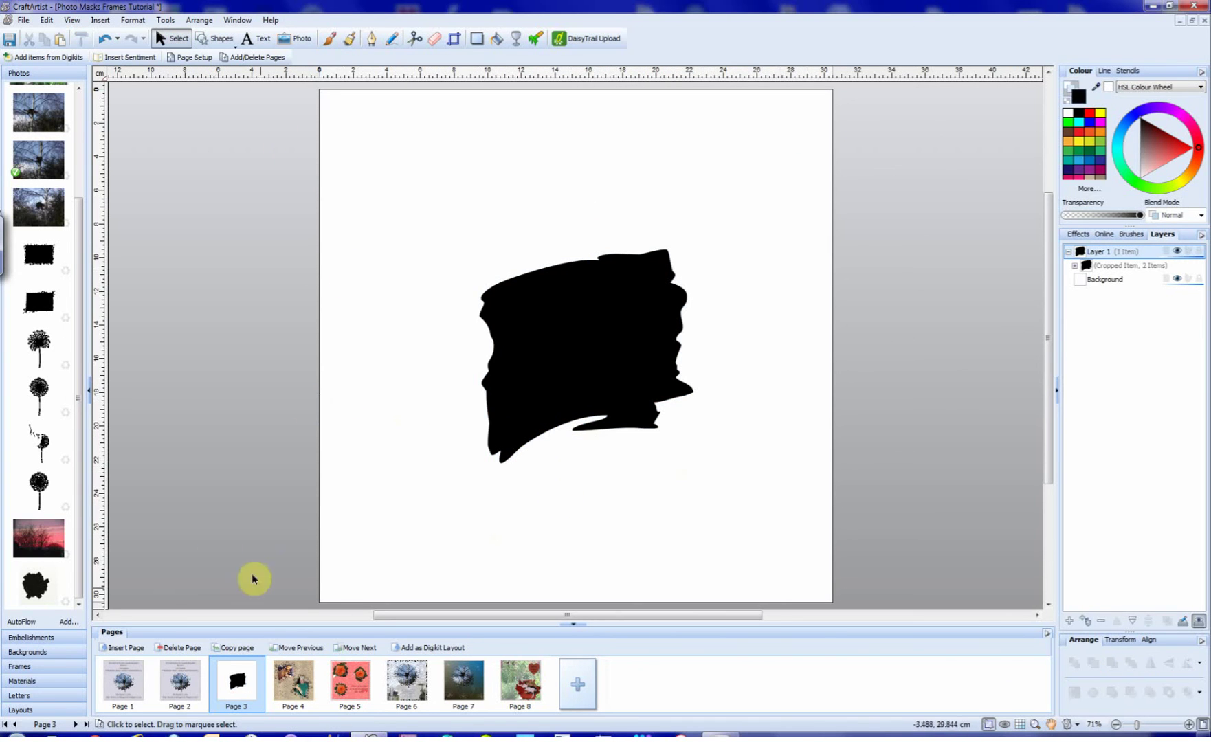
# - Add the first upright dandelion image, scale it down and place its head above the middle of the black shape's upper edge
pyautogui.moveTo(57, 336); pyautogui.dragTo(551, 226)
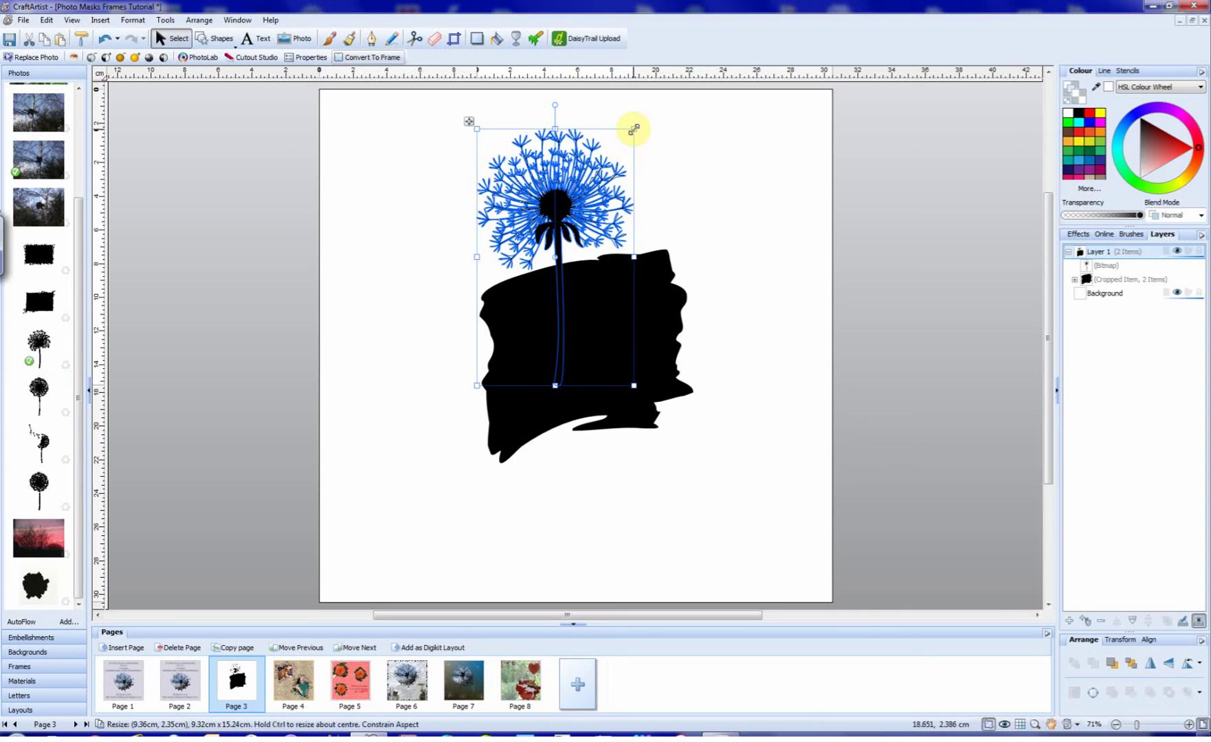
pyautogui.moveTo(633, 128); pyautogui.dragTo(624, 149)
pyautogui.moveTo(547, 339); pyautogui.dragTo(564, 406)
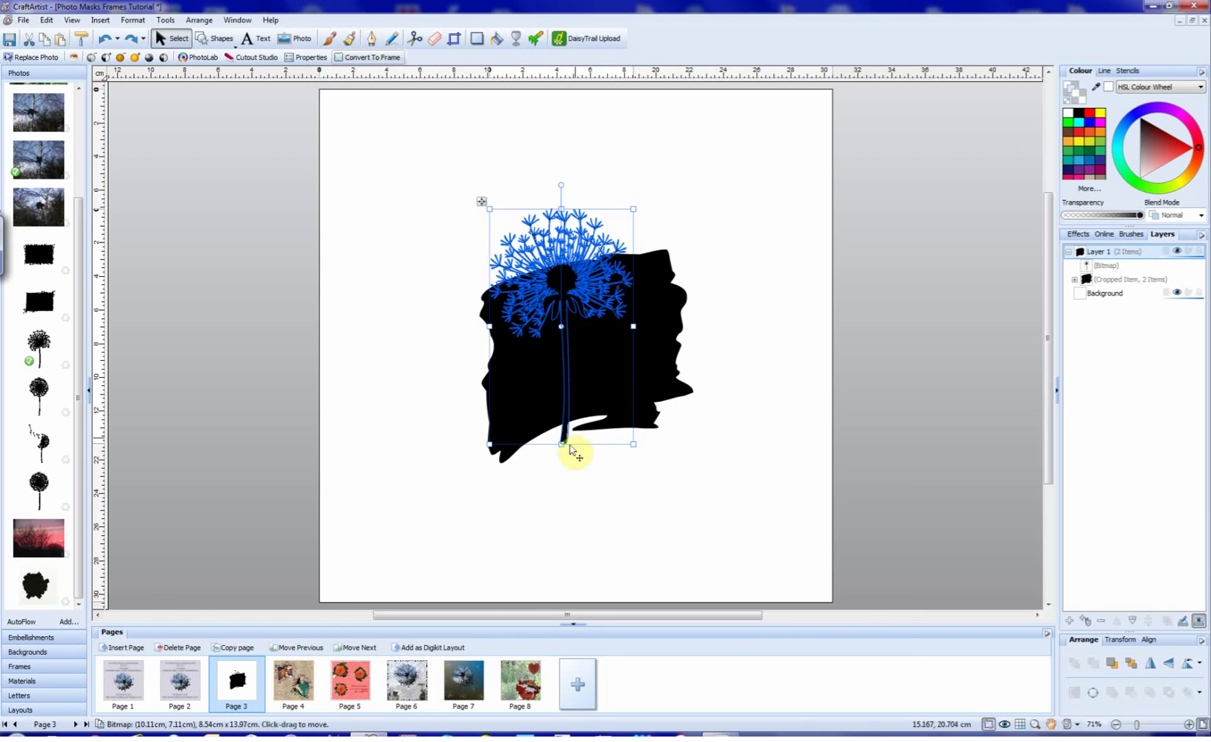
pyautogui.moveTo(490, 444); pyautogui.dragTo(506, 420)
pyautogui.moveTo(583, 325)
pyautogui.mouseDown()
pyautogui.moveTo(578, 315)
pyautogui.moveTo(584, 323)
pyautogui.mouseUp()
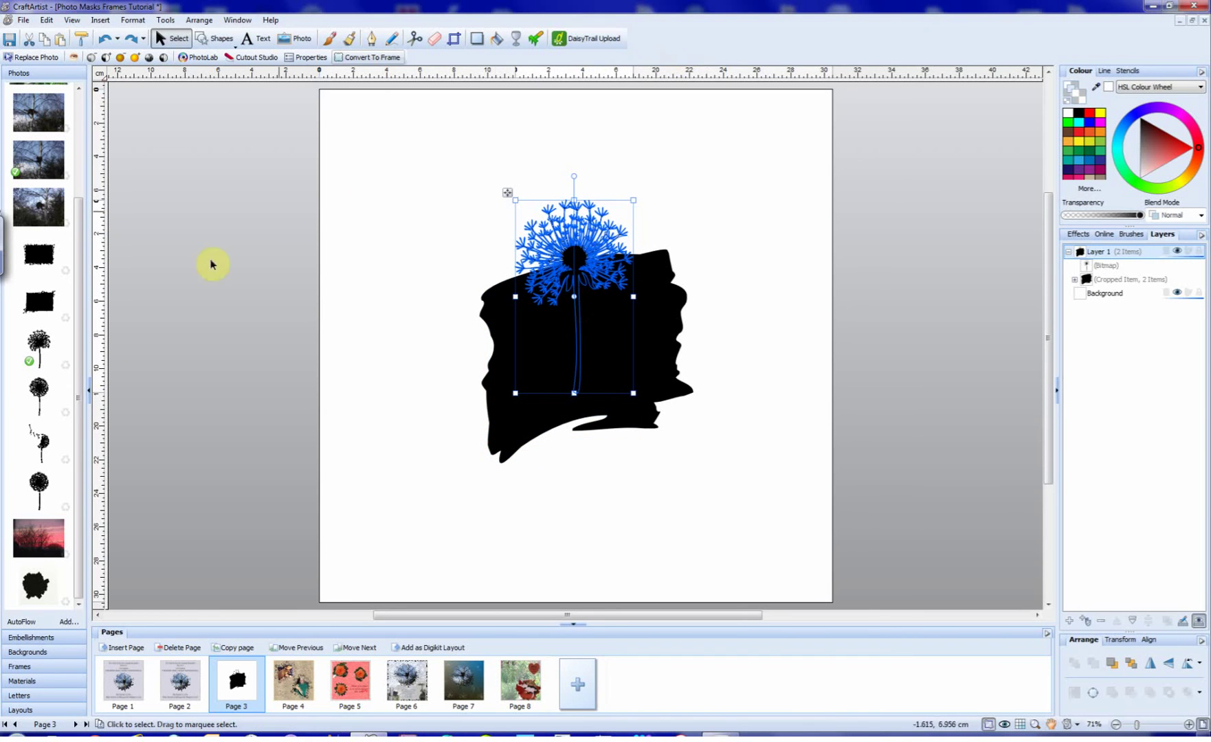
# - Add the dandelion with blowing seeds, rotate it about 54° to the left and place its head on the shape's upper-left corner
pyautogui.moveTo(47, 447); pyautogui.dragTo(455, 363)
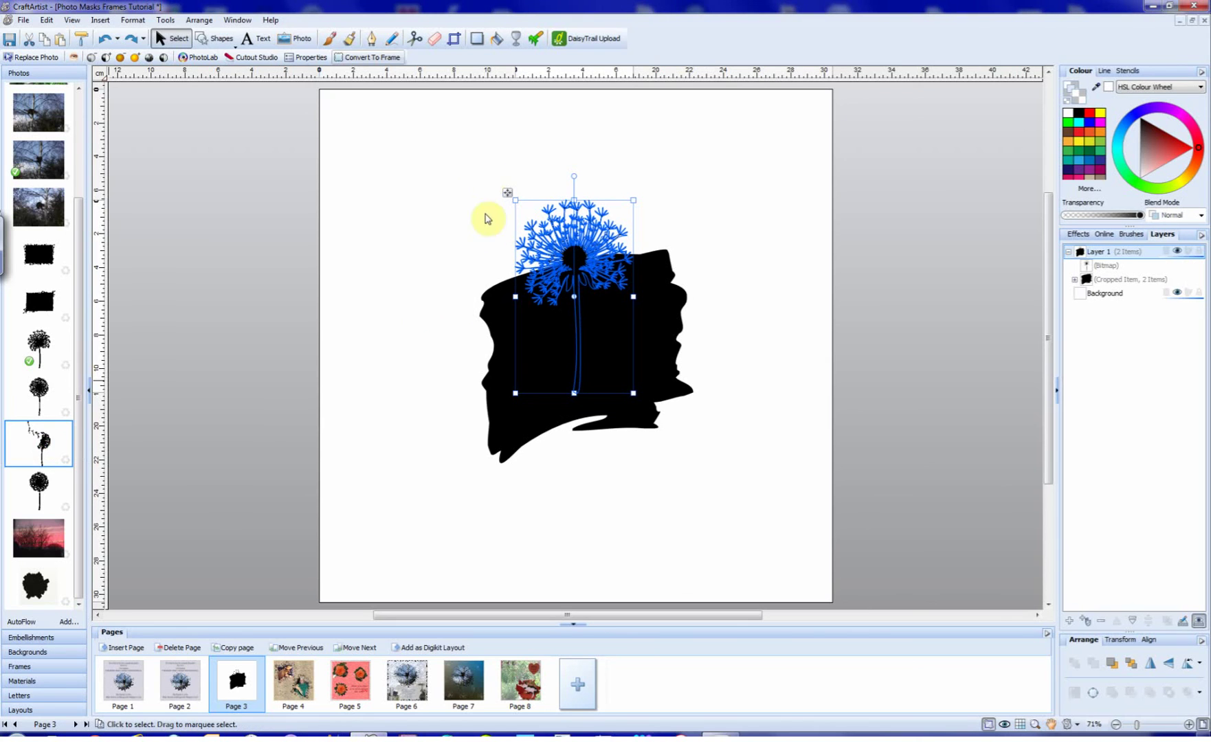
pyautogui.moveTo(391, 167); pyautogui.dragTo(268, 230)
pyautogui.moveTo(421, 317); pyautogui.dragTo(517, 329)
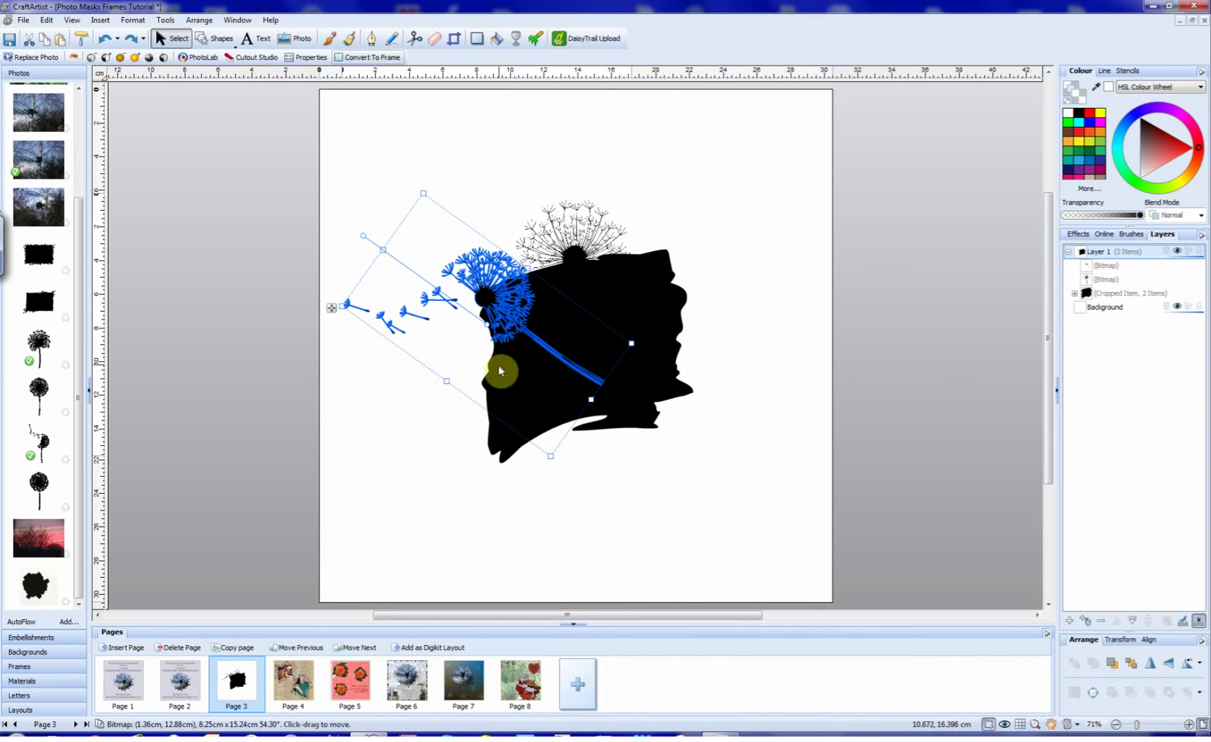
pyautogui.click(434, 456)
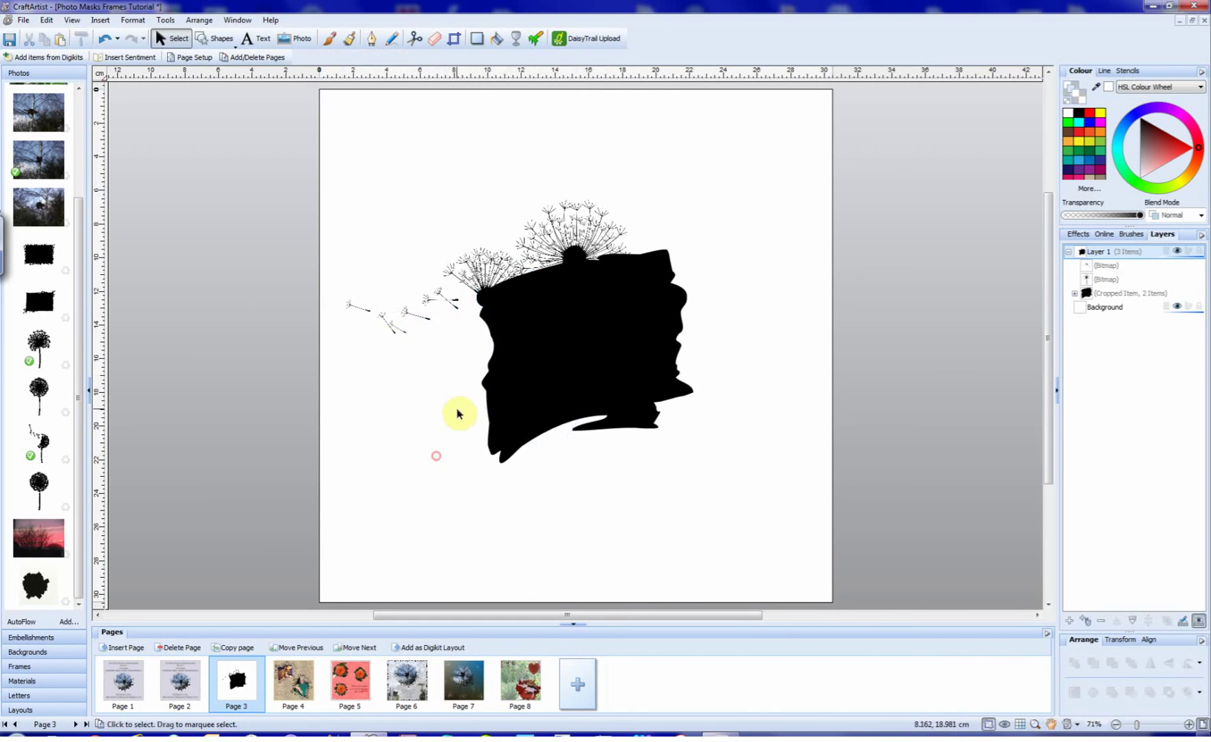
# - Add the large round dandelion image, tilted to the right and reduced, with its head over the black shape's upper-right corner
pyautogui.moveTo(39, 489); pyautogui.dragTo(644, 260)
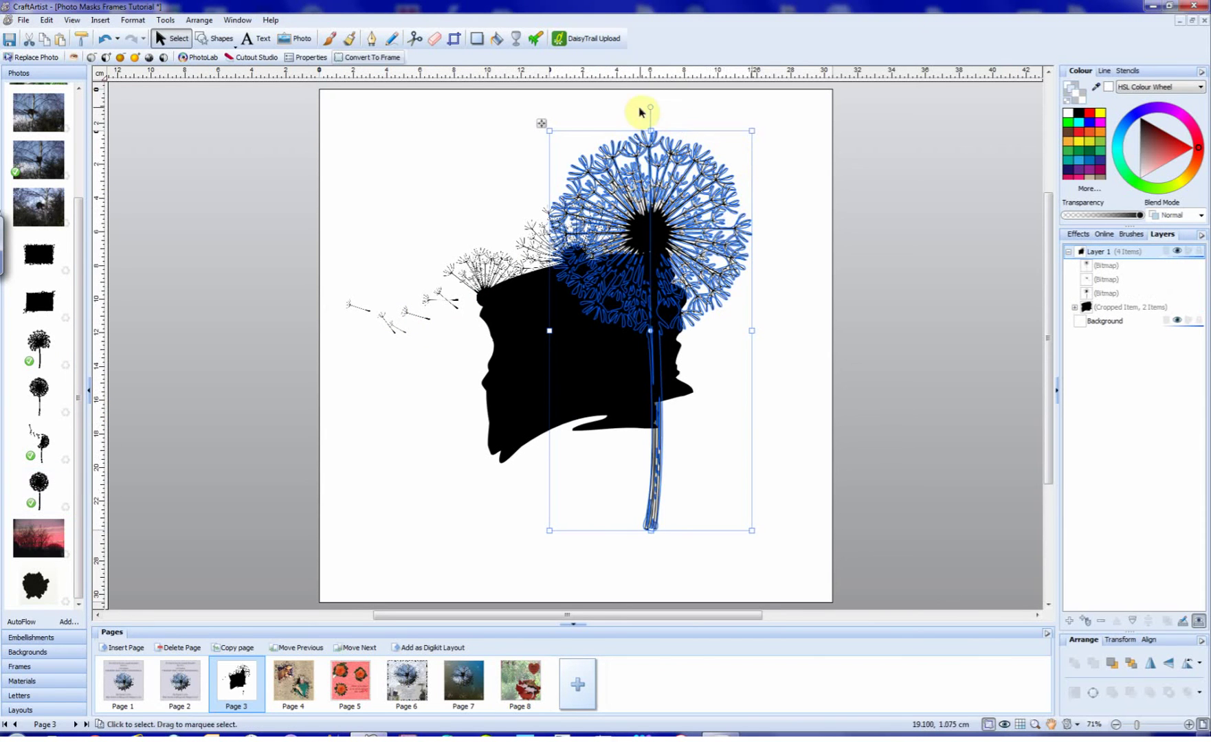
pyautogui.moveTo(649, 105); pyautogui.dragTo(710, 297)
pyautogui.click(773, 365)
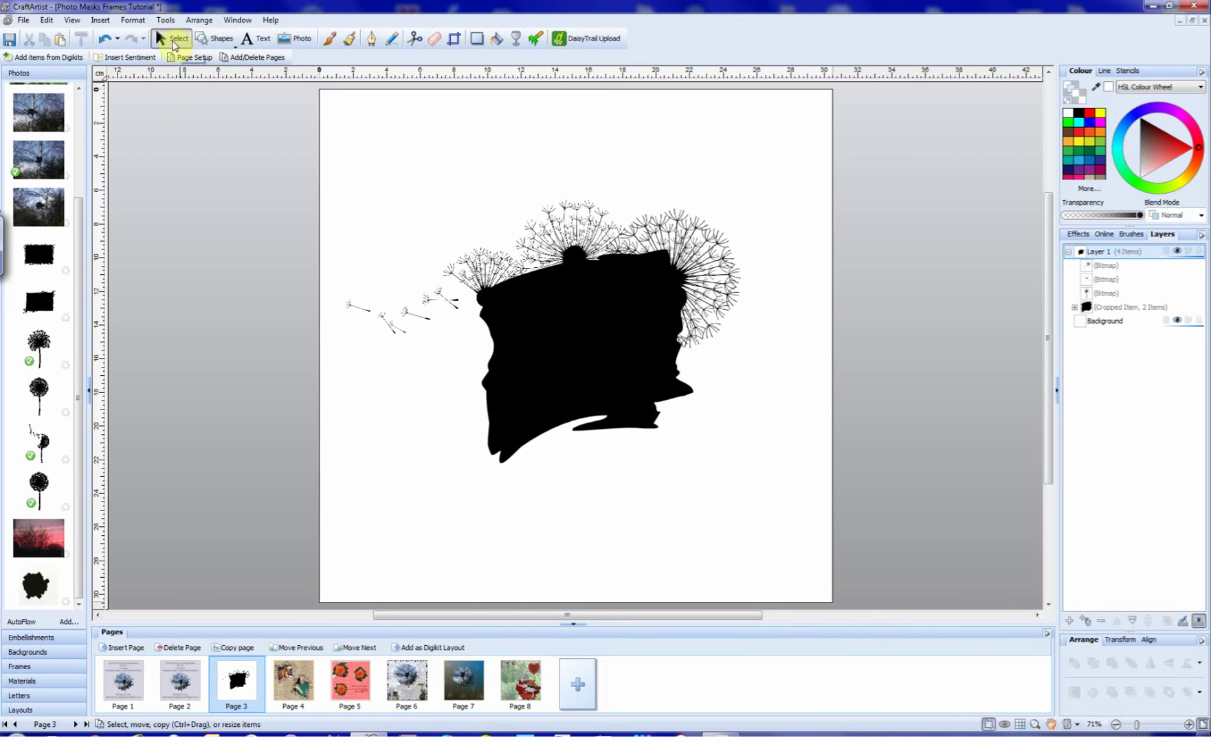
# - Group the black shape with the three dandelions and convert the group to a single bitmap
pyautogui.moveTo(242, 118); pyautogui.dragTo(917, 583)
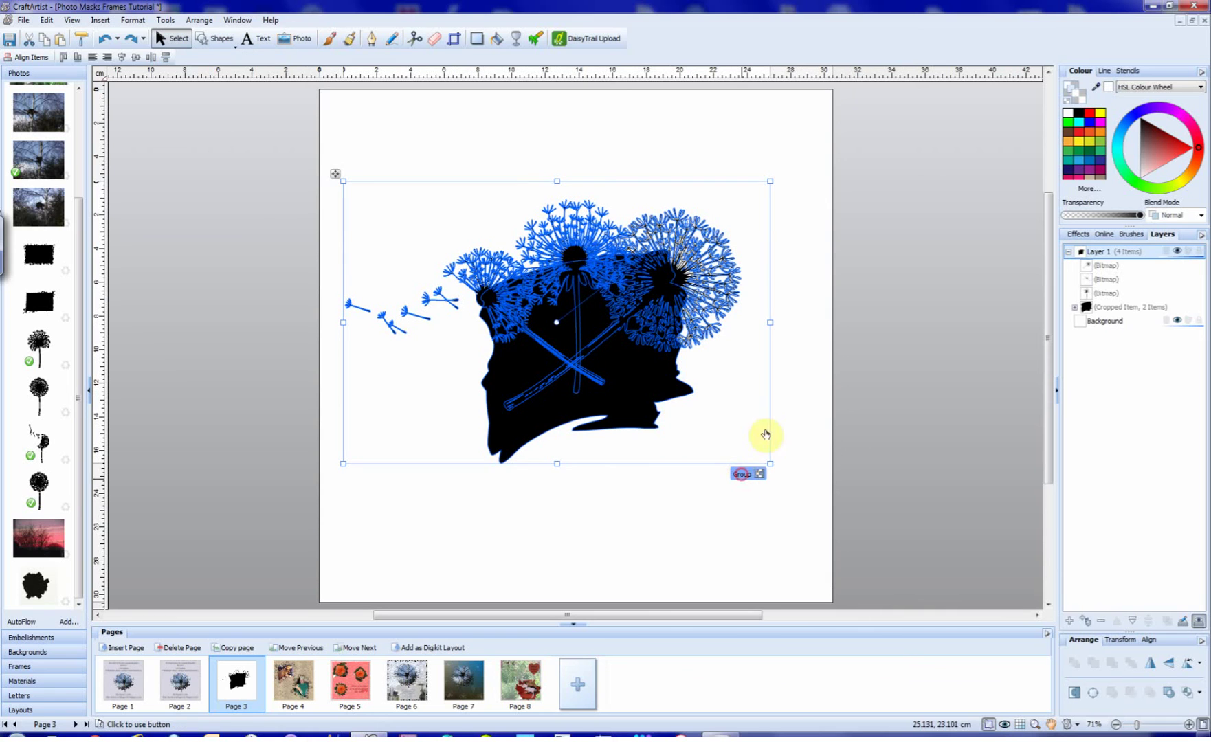
pyautogui.click(741, 476)
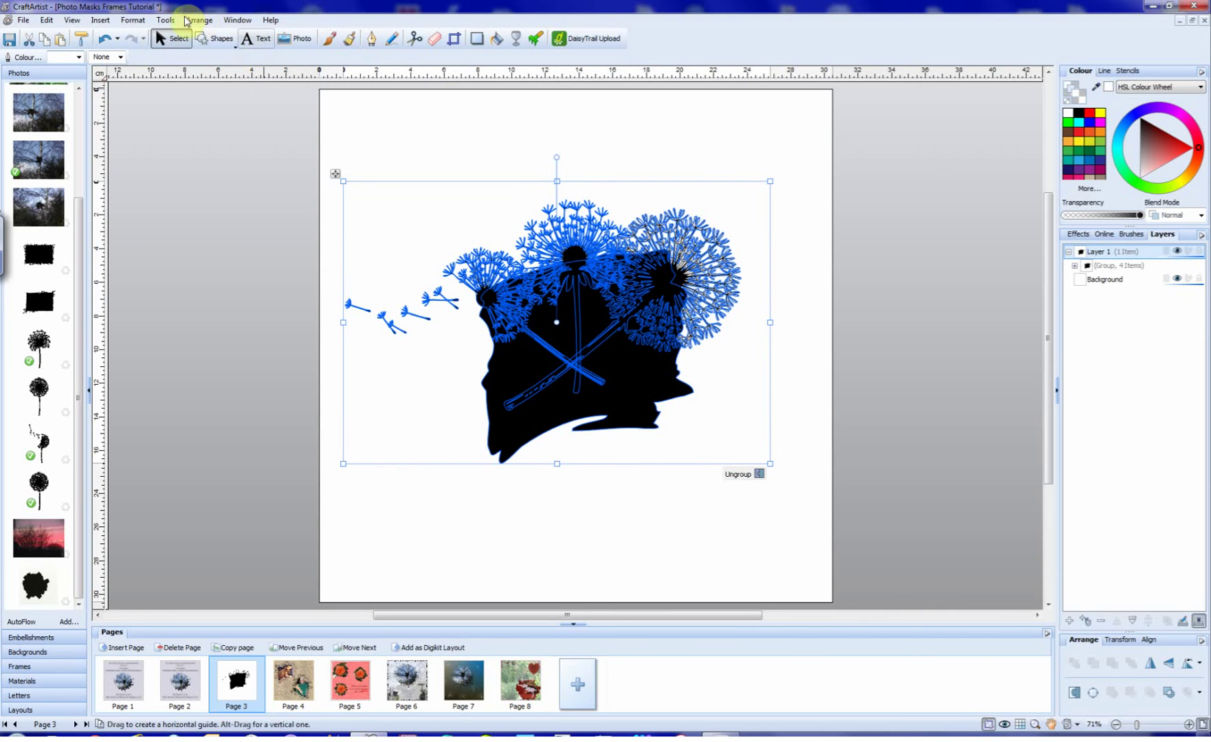
pyautogui.click(133, 20)
pyautogui.moveTo(166, 25)
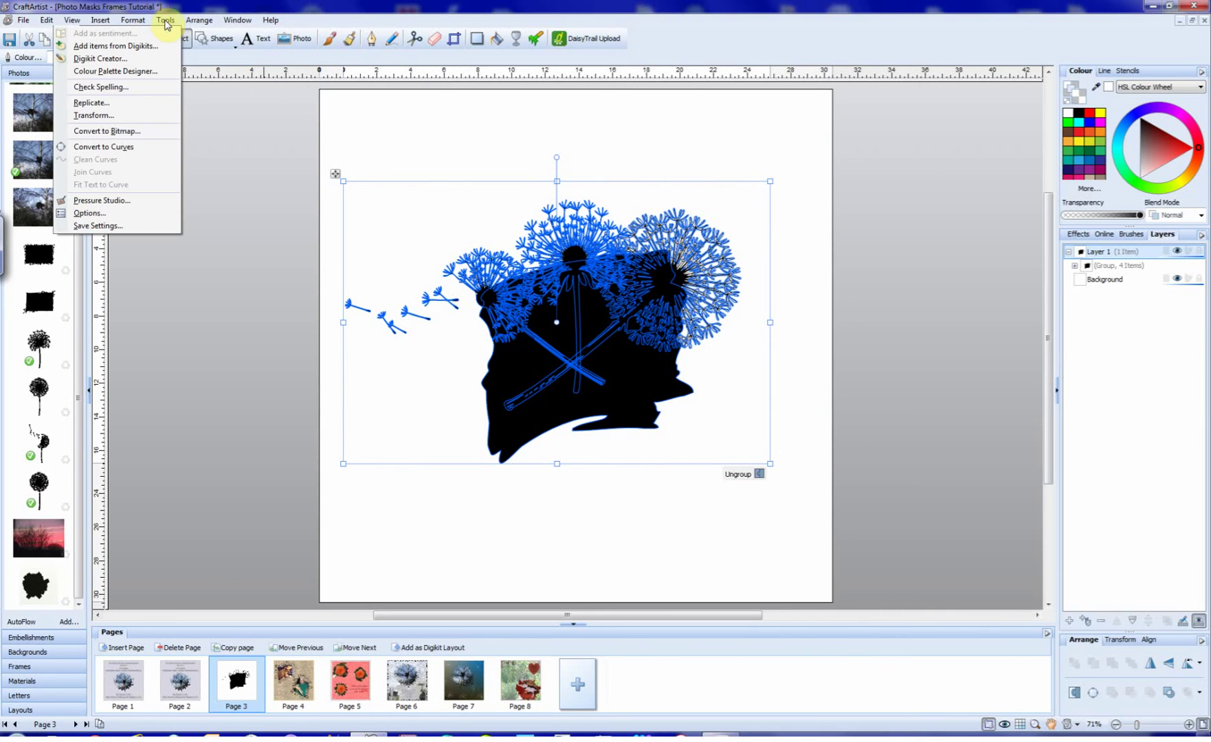
pyautogui.click(130, 131)
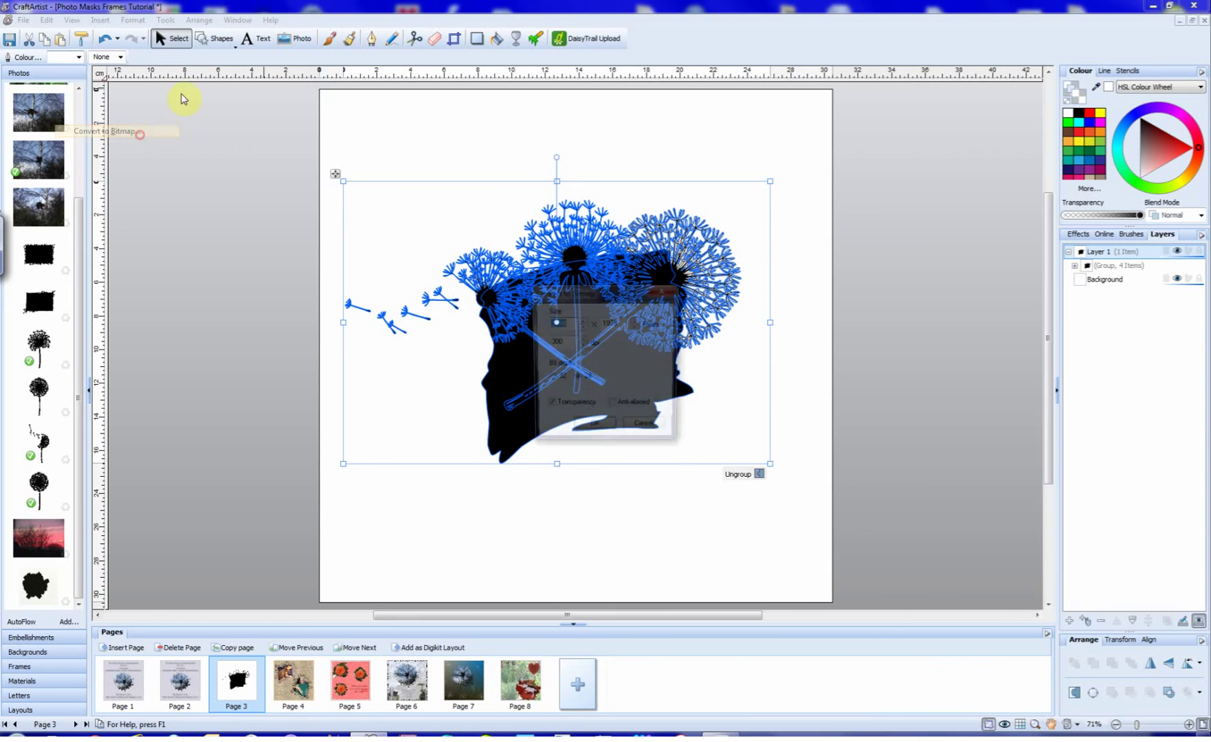
pyautogui.click(597, 430)
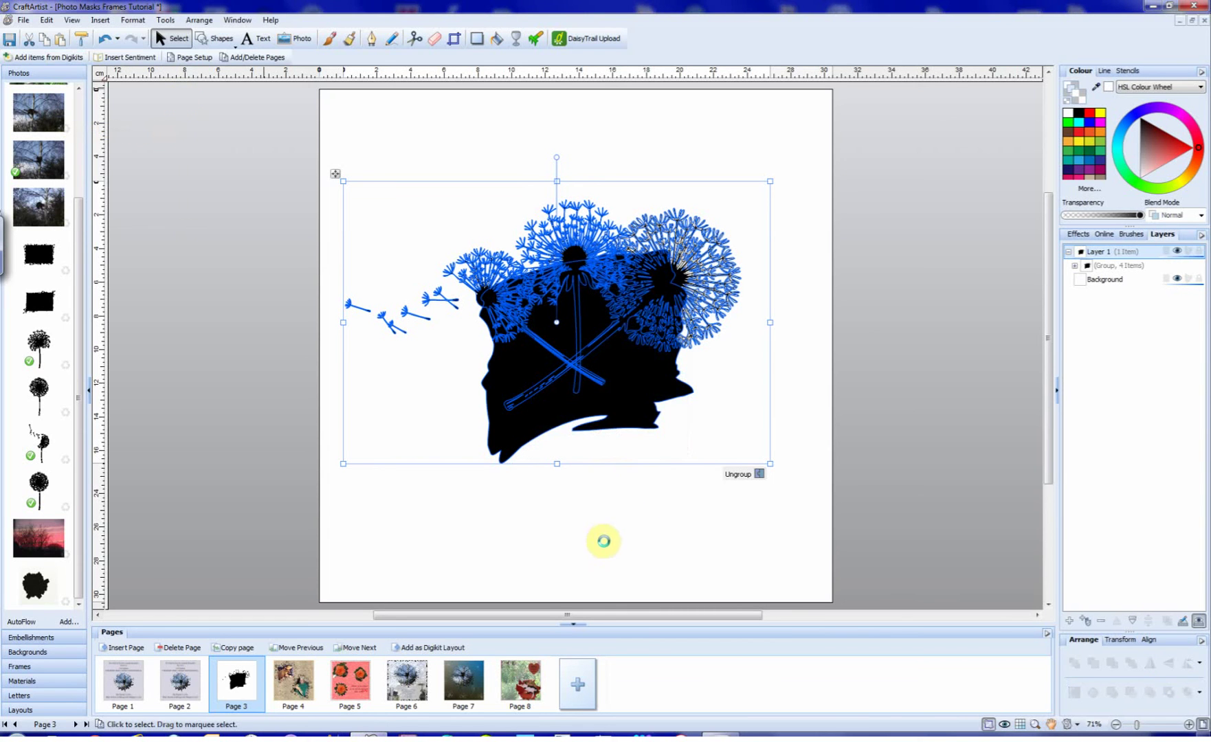
pyautogui.click(557, 521)
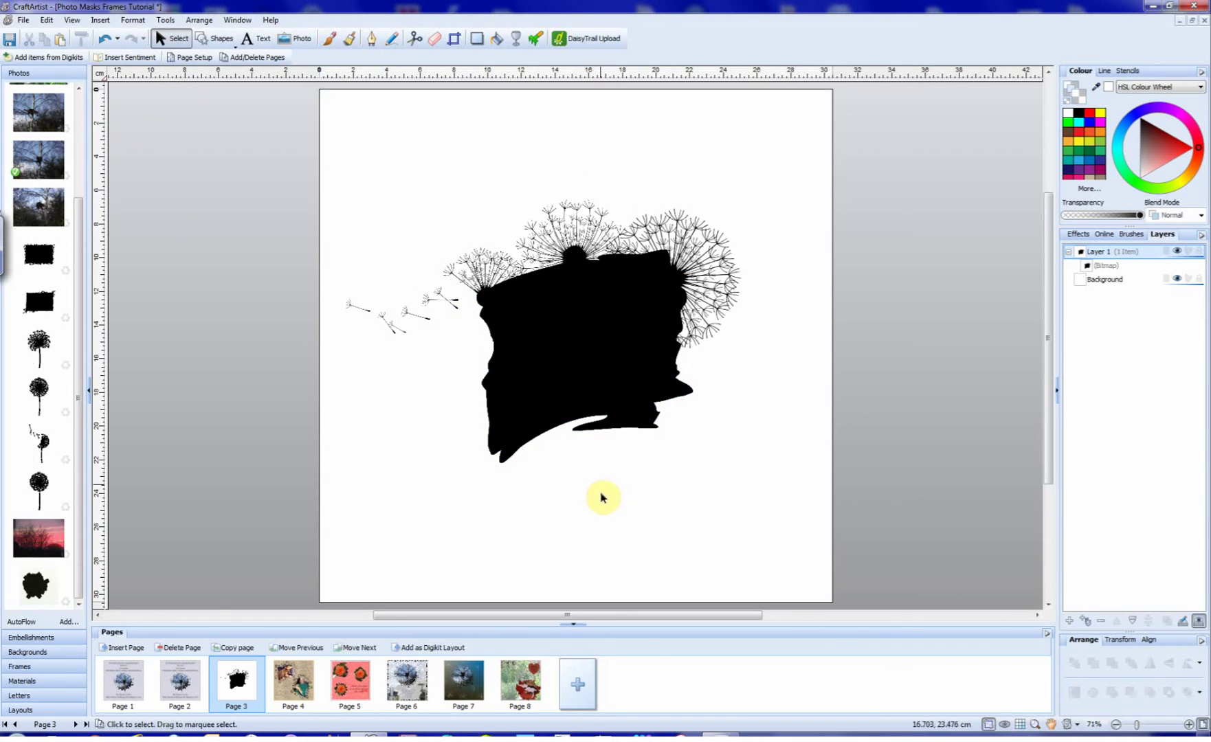
# - Replace the combined dandelion bitmap with a slightly smaller copy pasted as a Serif Transparent Bitmap
pyautogui.moveTo(574, 387); pyautogui.dragTo(606, 341)
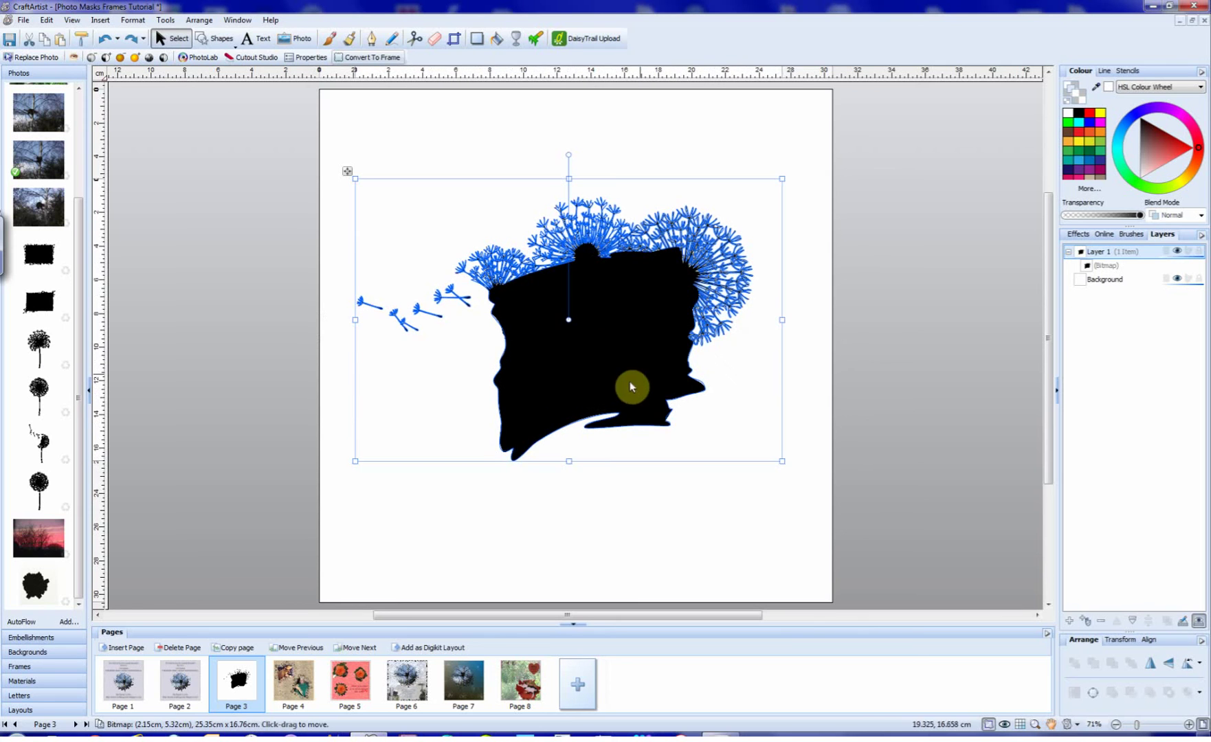
pyautogui.click(47, 21)
pyautogui.click(43, 100)
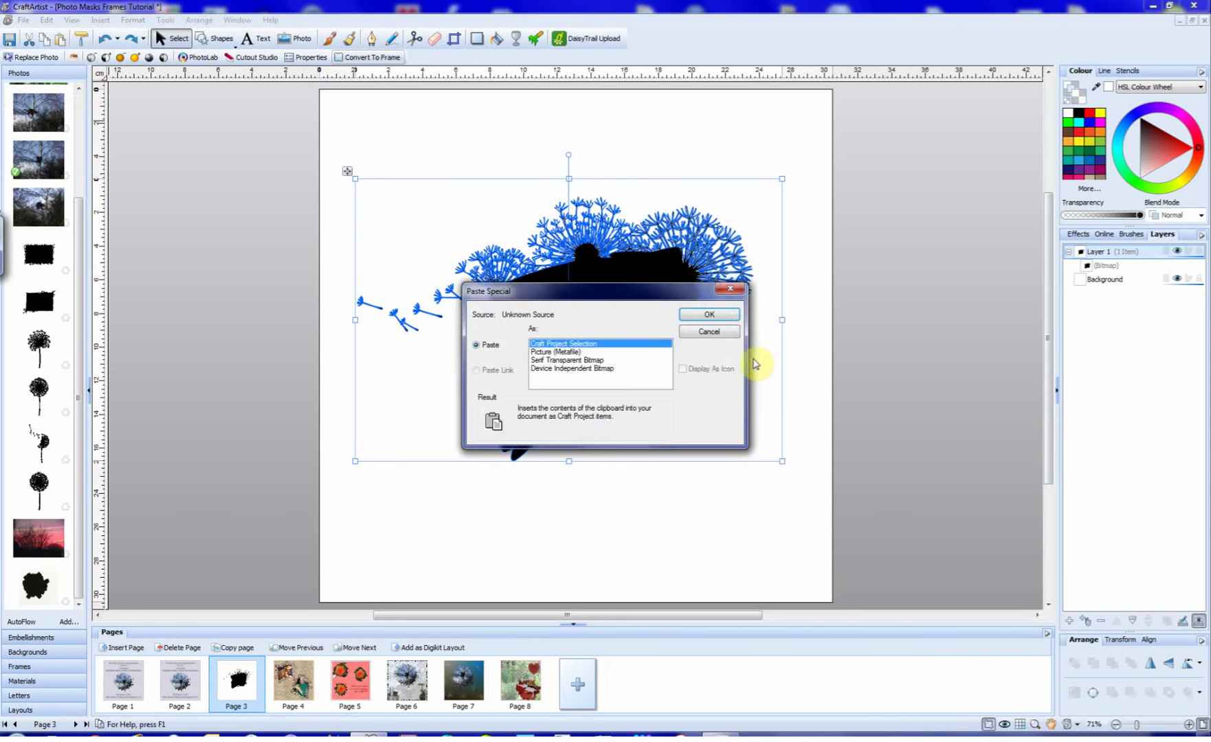
pyautogui.click(591, 362)
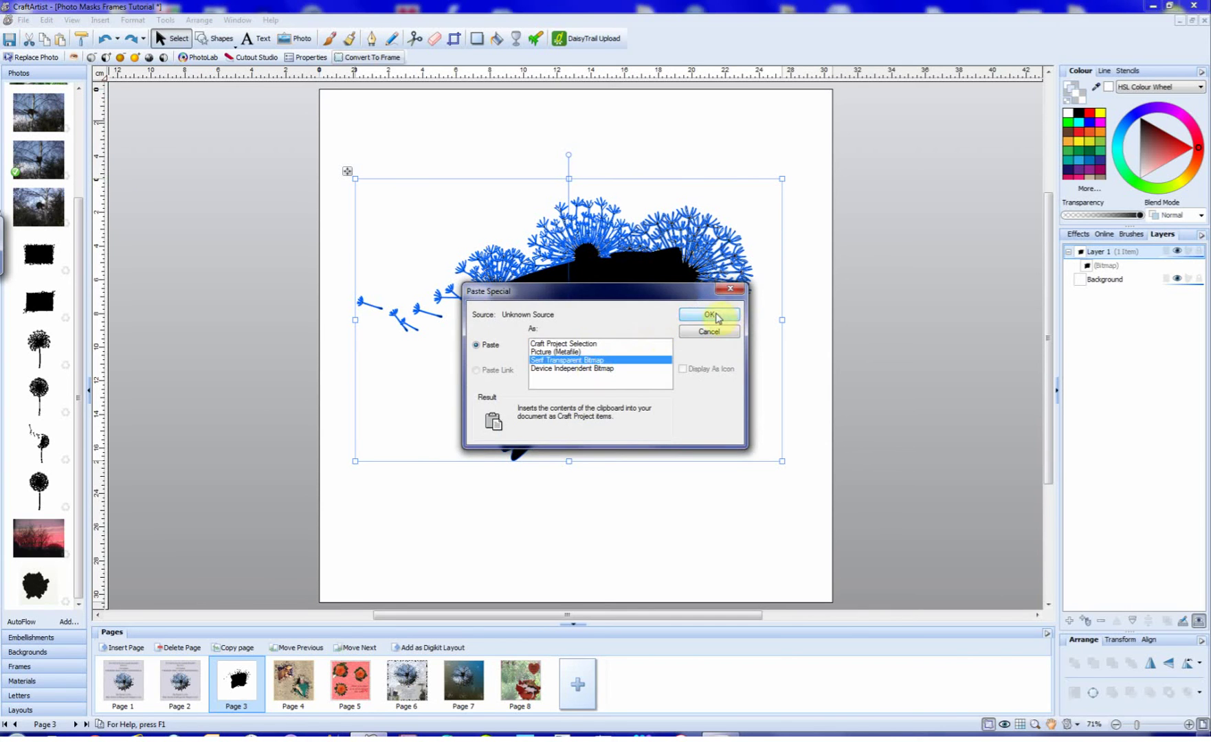
pyautogui.click(711, 315)
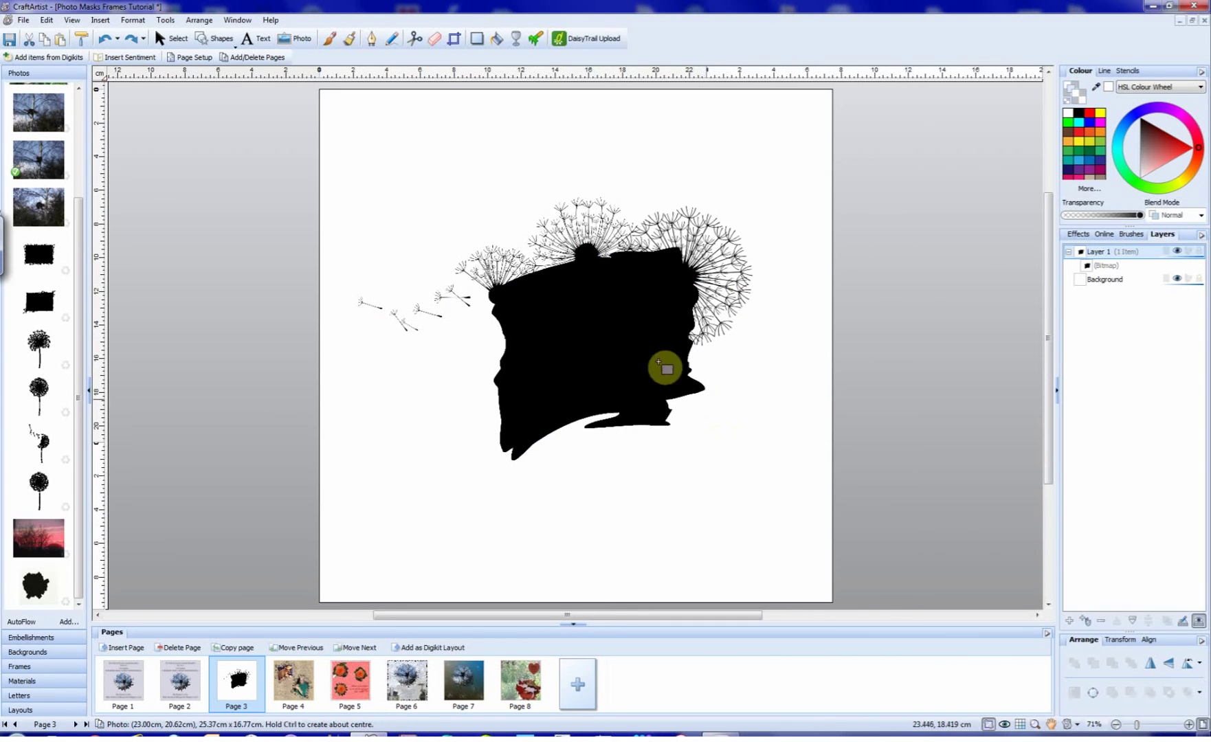
pyautogui.moveTo(377, 159); pyautogui.dragTo(724, 388)
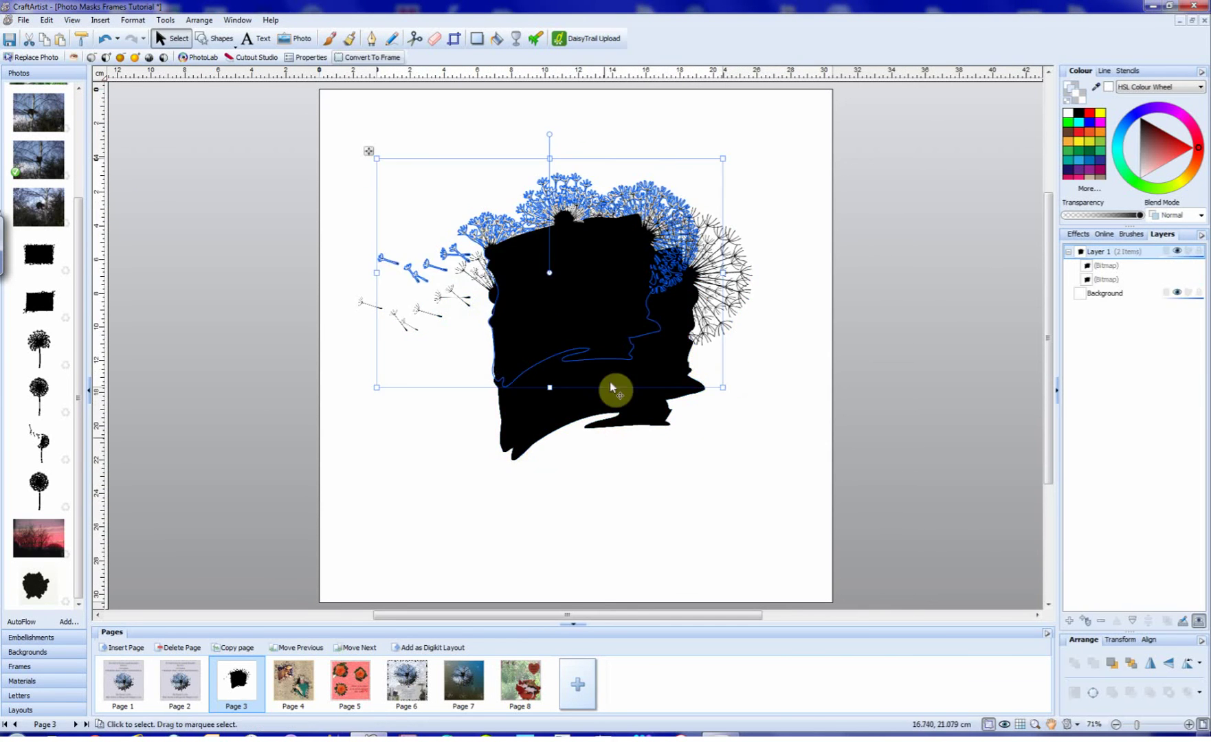
pyautogui.click(621, 422)
pyautogui.click(735, 365)
# - Convert the pasted dandelion bitmap to a frame and fill it with the red sunset photo
pyautogui.moveTo(578, 319)
pyautogui.mouseDown()
pyautogui.moveTo(579, 384)
pyautogui.moveTo(589, 336)
pyautogui.mouseUp()
pyautogui.click(367, 57)
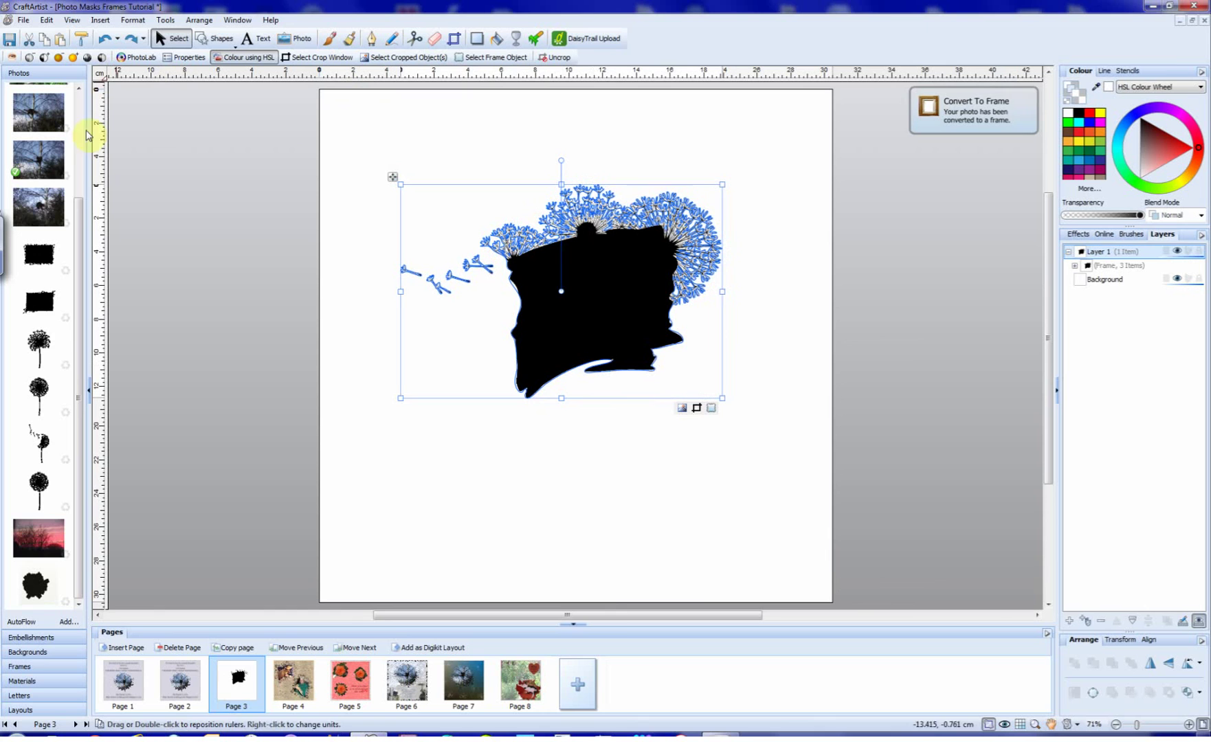
pyautogui.moveTo(140, 487); pyautogui.dragTo(563, 344)
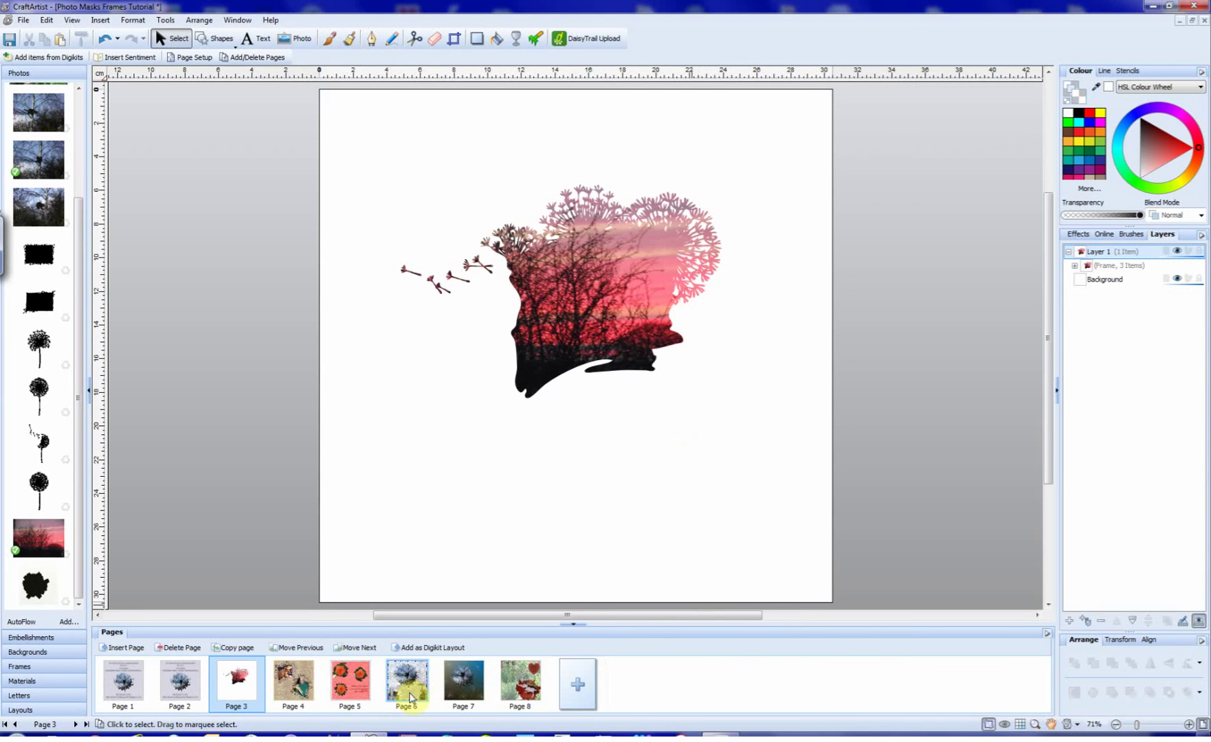
# - Review the example layouts on pages 7 and 8, and delete the sunset-filled dandelion frame from page 3
pyautogui.click(464, 683)
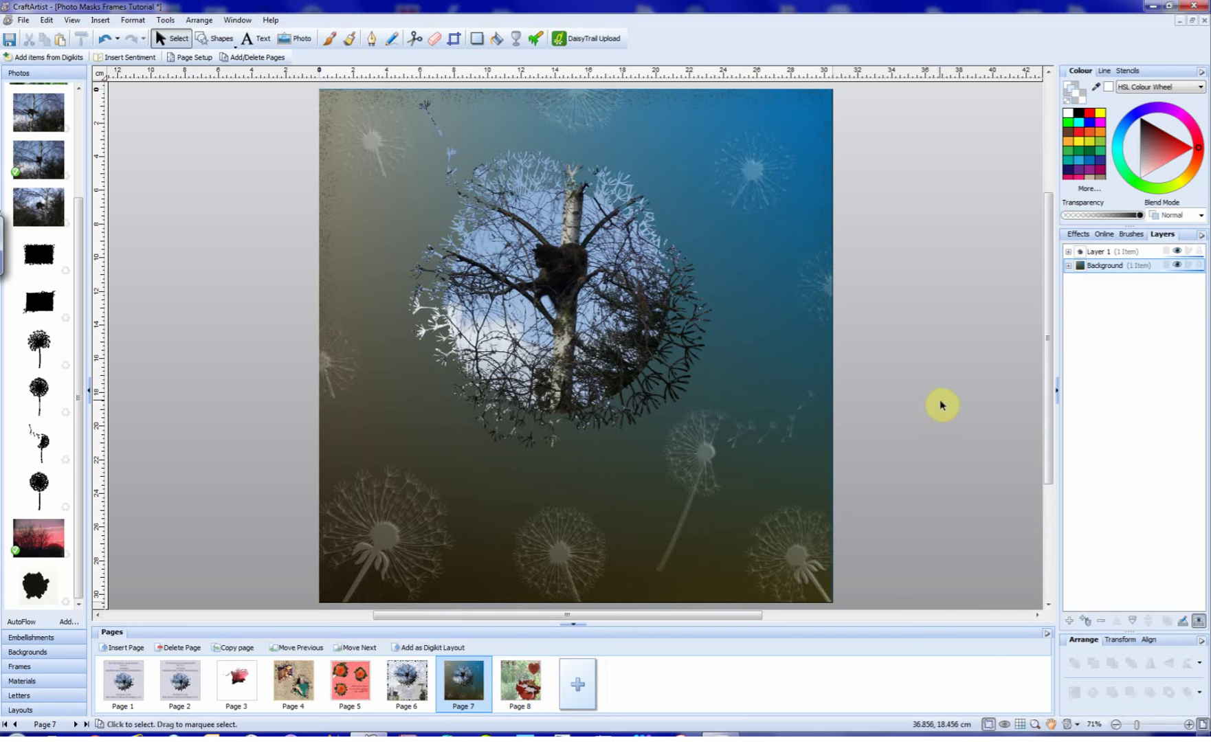
pyautogui.click(522, 684)
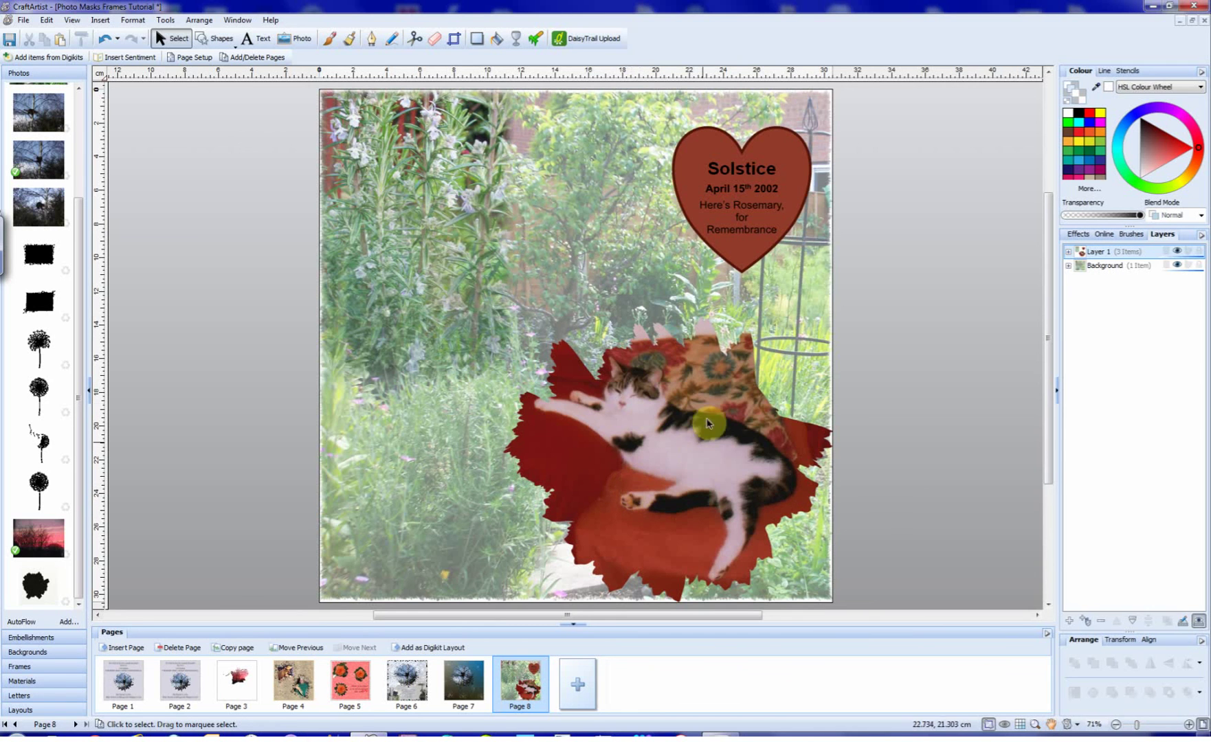
pyautogui.click(239, 685)
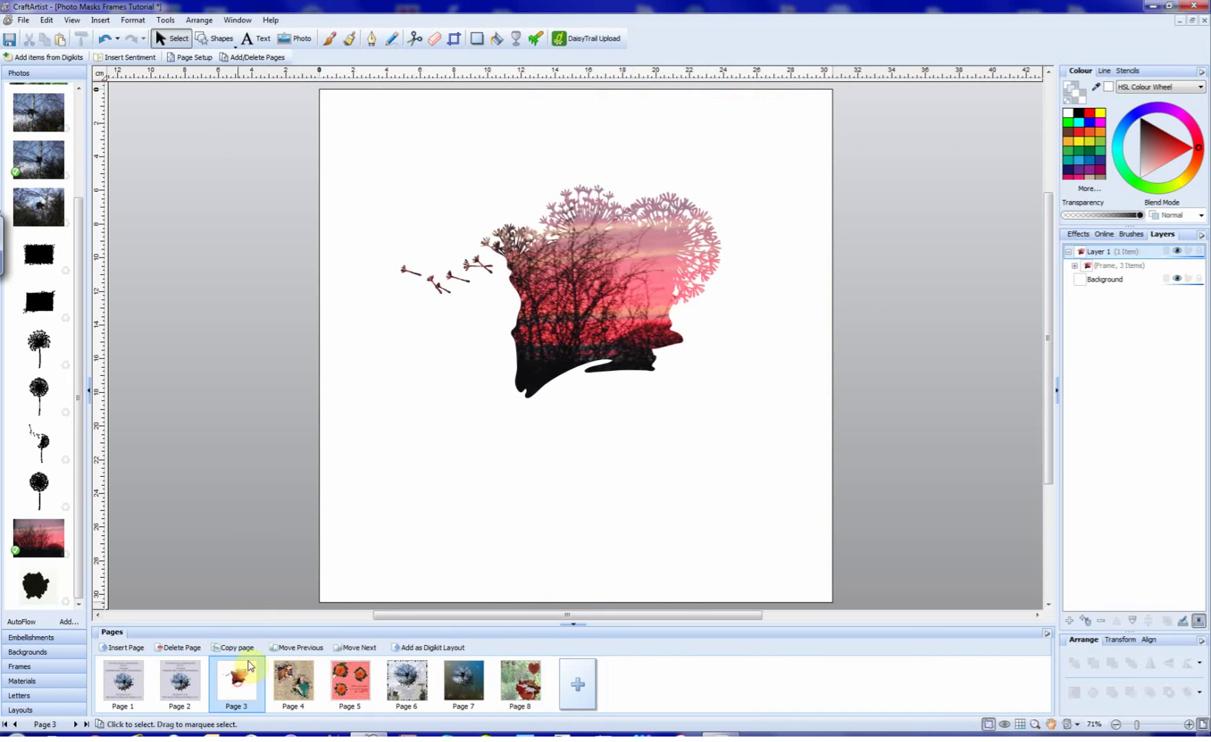
pyautogui.click(609, 313)
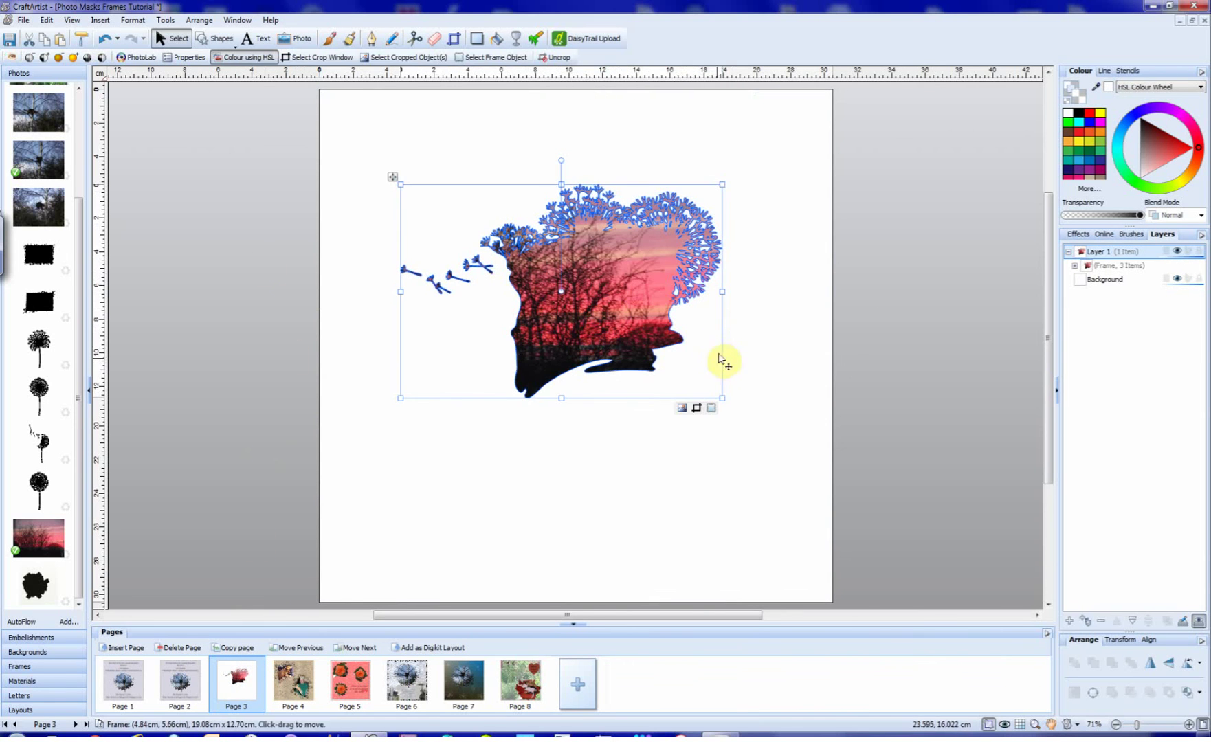
pyautogui.press('Delete')
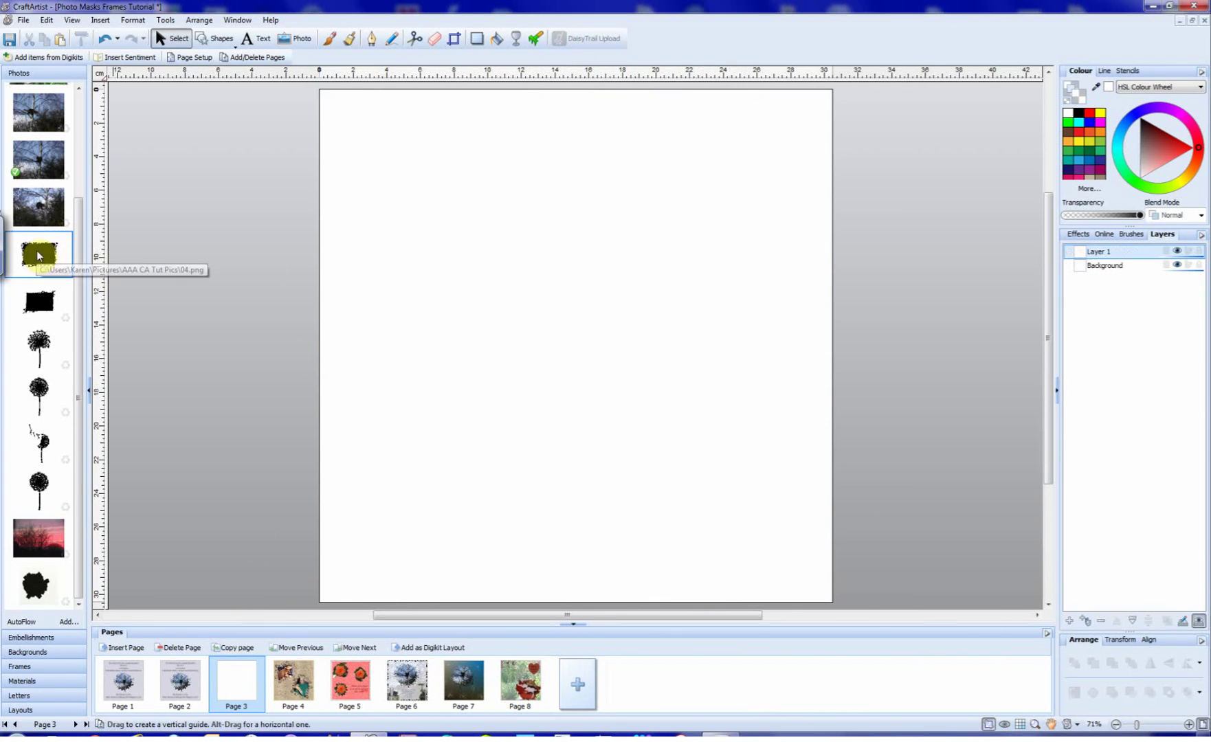
# - Add the leafy-bordered black rectangle image 04.png to page 3 and position it above the middle of the page
pyautogui.moveTo(34, 262); pyautogui.dragTo(554, 298)
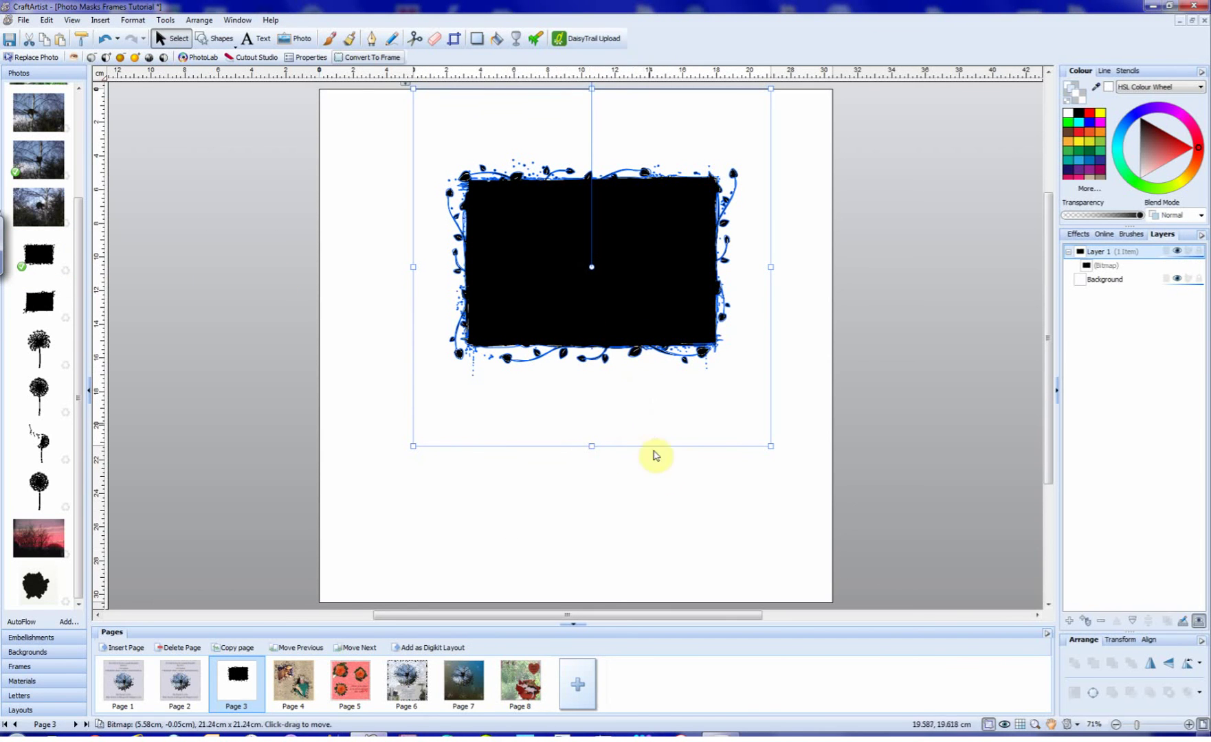
pyautogui.moveTo(527, 333); pyautogui.dragTo(513, 386)
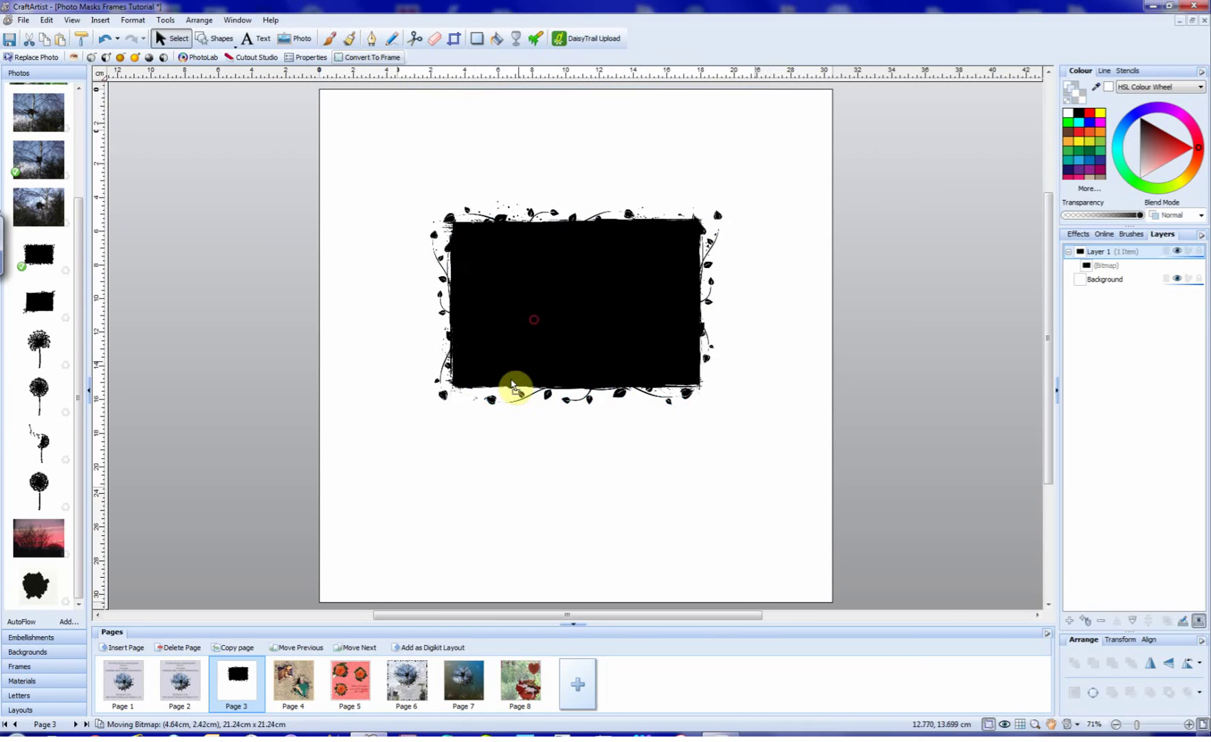
pyautogui.click(542, 496)
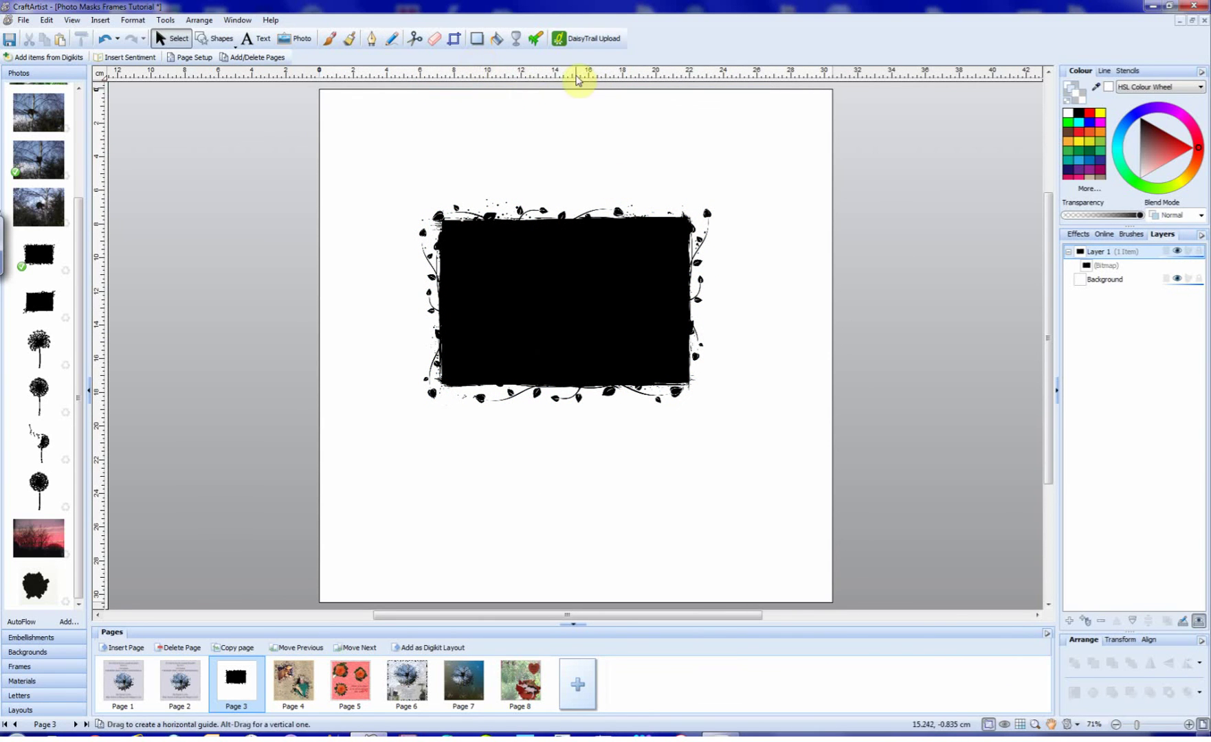
# - Duplicate the leafy black image in place and convert the lower copy to a curve filled with red
pyautogui.click(595, 321)
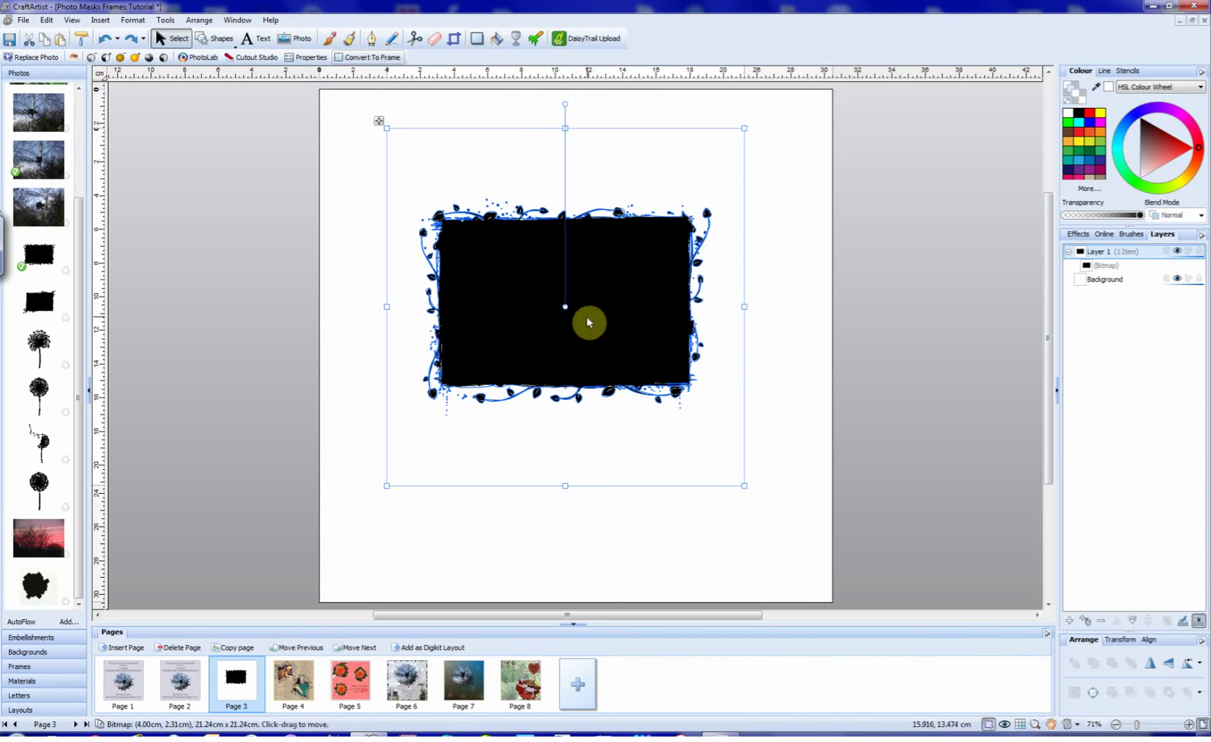
pyautogui.hotkey('ctrl', 'd')
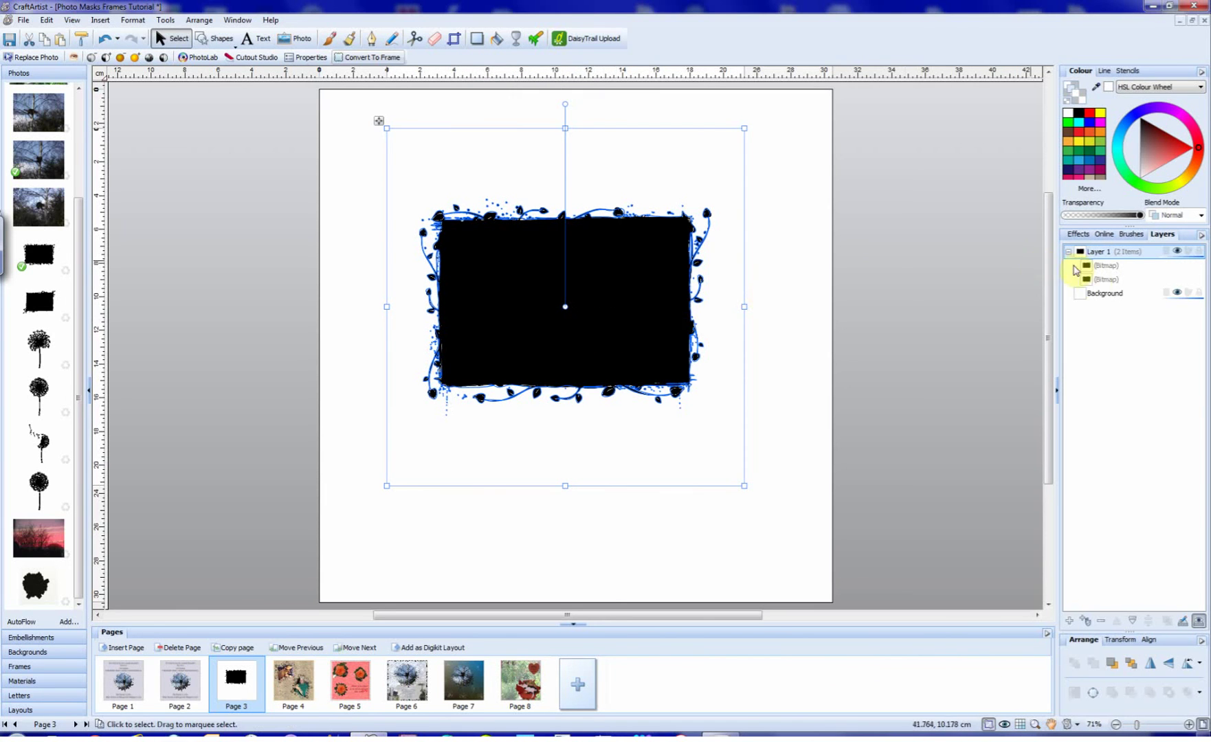
pyautogui.click(1100, 278)
pyautogui.click(1093, 695)
pyautogui.click(1093, 112)
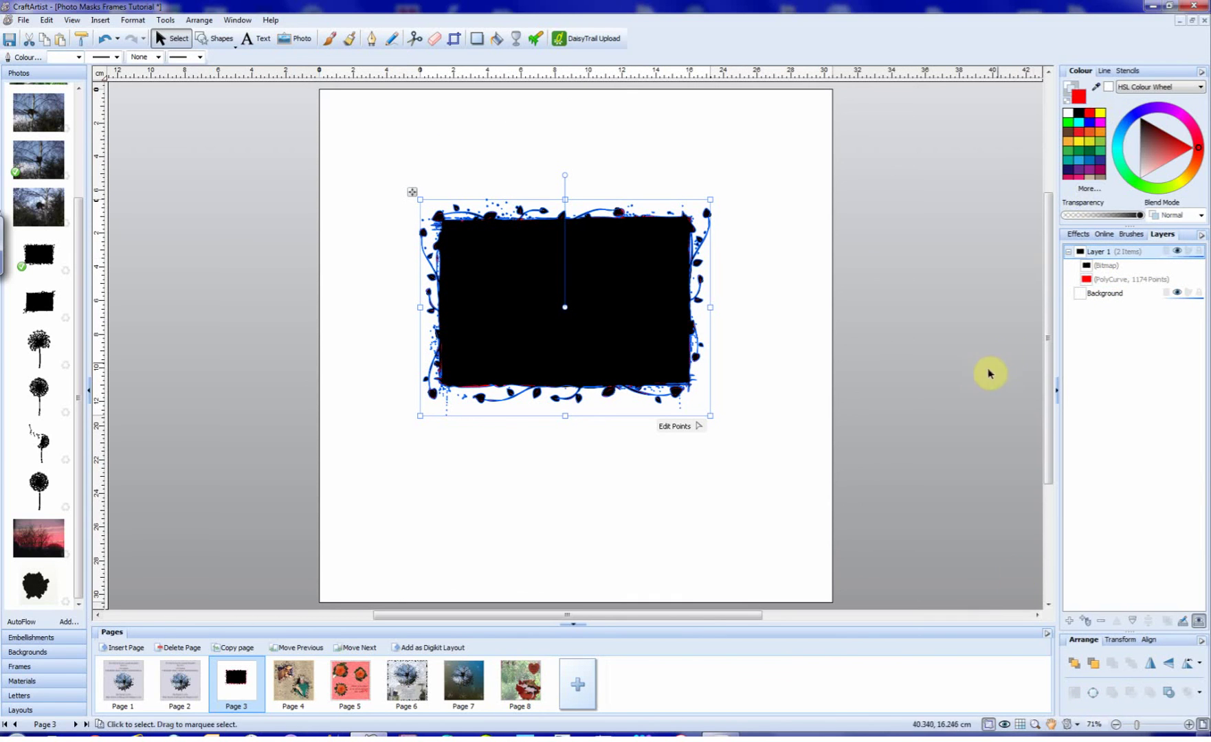
# - Draw a Quick Rectangle about 26 cm wide that covers the whole leafy image, and fill it with black
pyautogui.click(214, 41)
pyautogui.click(203, 64)
pyautogui.moveTo(358, 130); pyautogui.dragTo(797, 507)
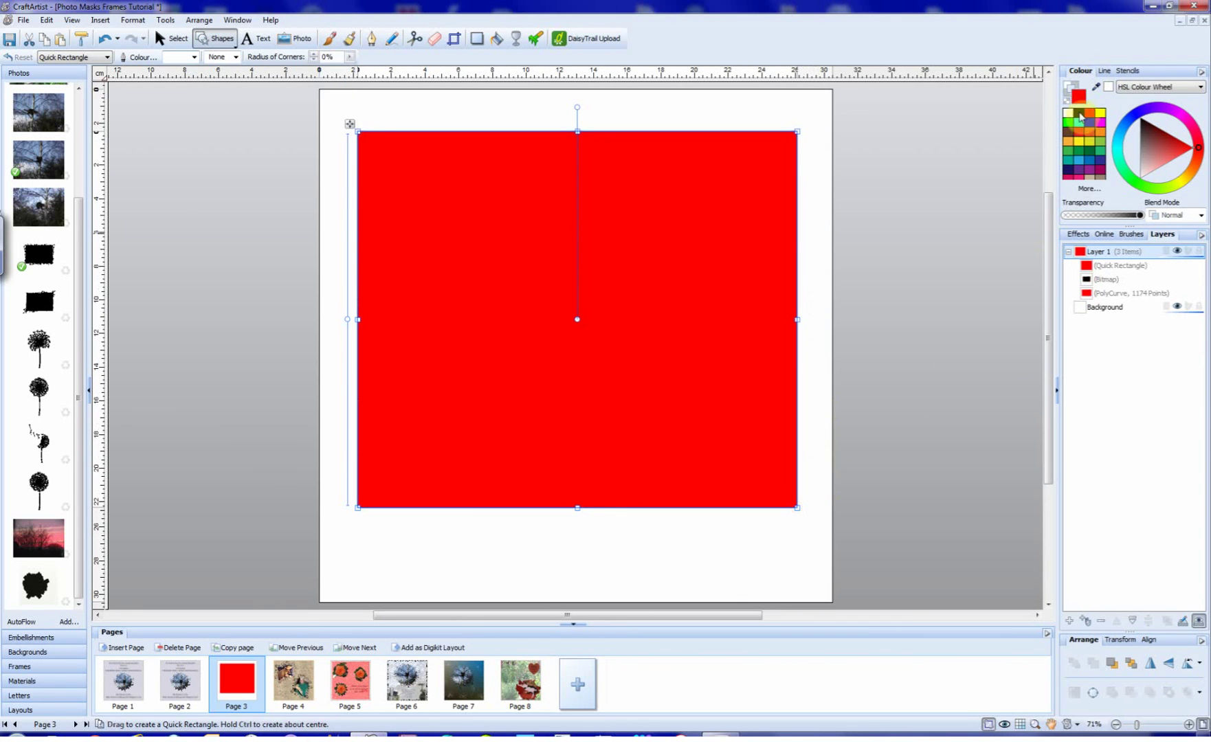
pyautogui.click(1078, 113)
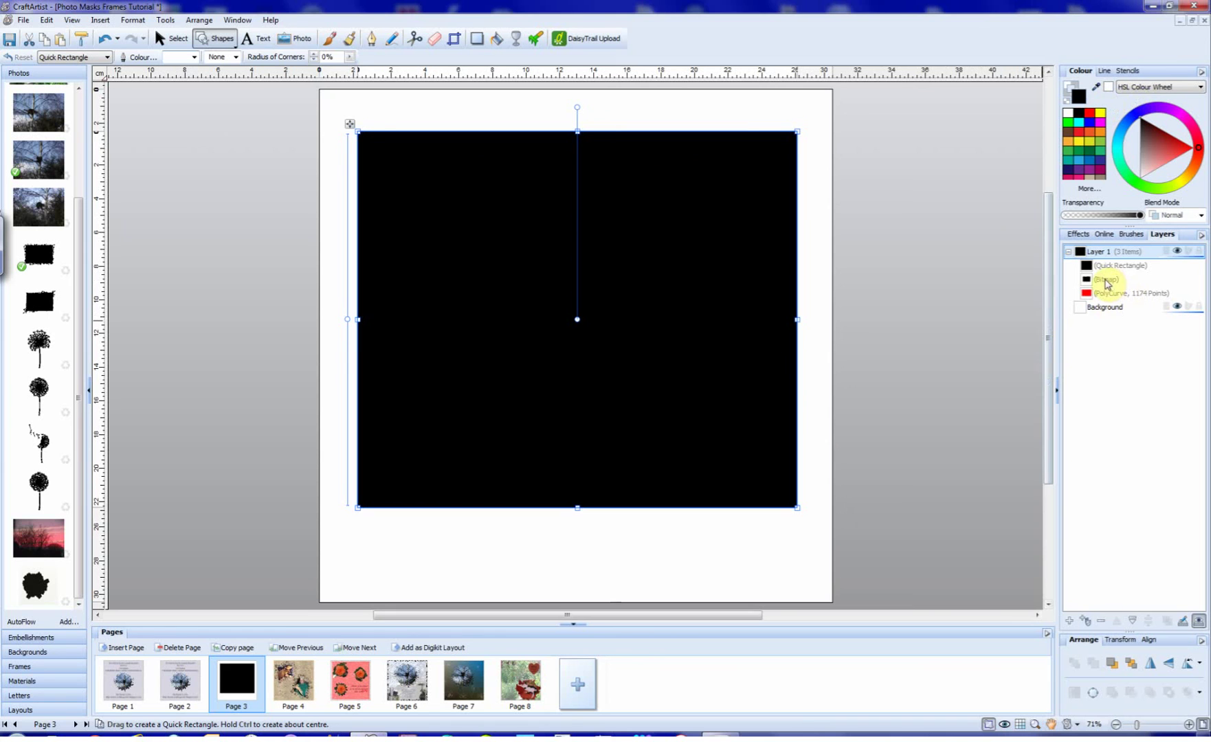
# - Bring the leafy bitmap in front of the black rectangle and set its blend mode to Erase
pyautogui.click(1106, 281)
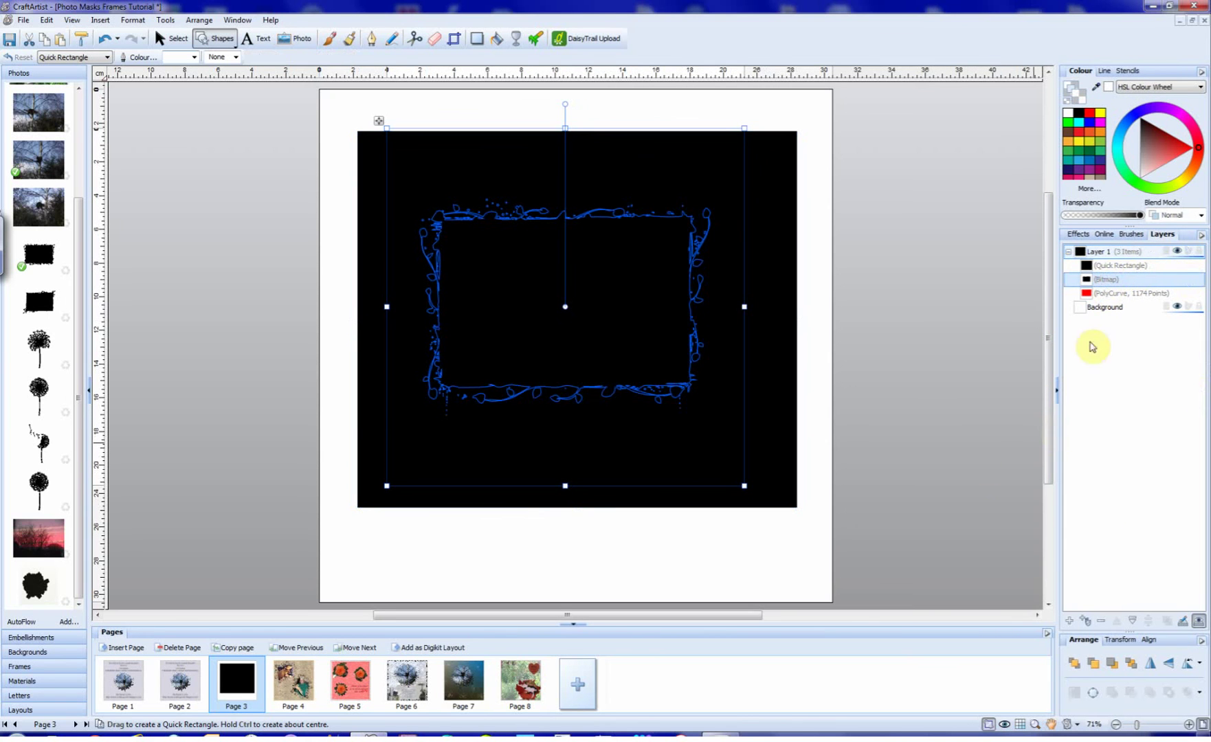
pyautogui.click(1077, 663)
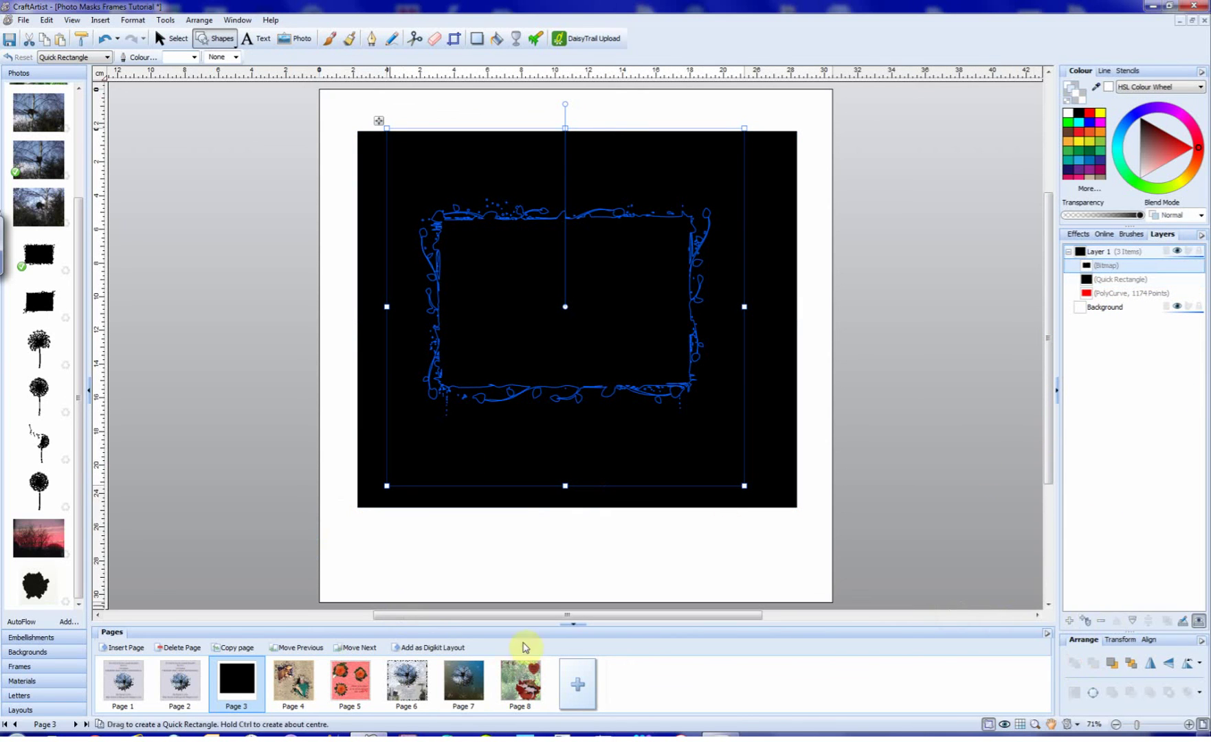
pyautogui.click(1202, 215)
pyautogui.click(1174, 242)
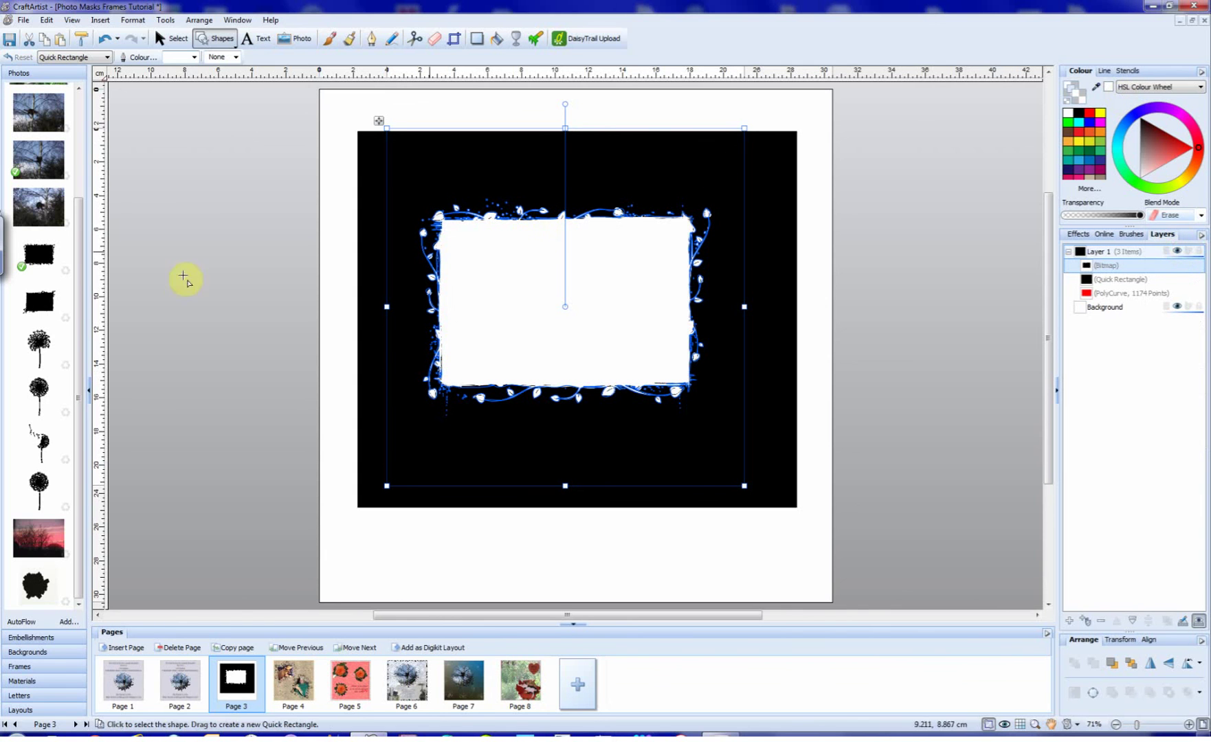
# - Group the leafy bitmap with the black rectangle and convert the group to a single bitmap
pyautogui.click(175, 39)
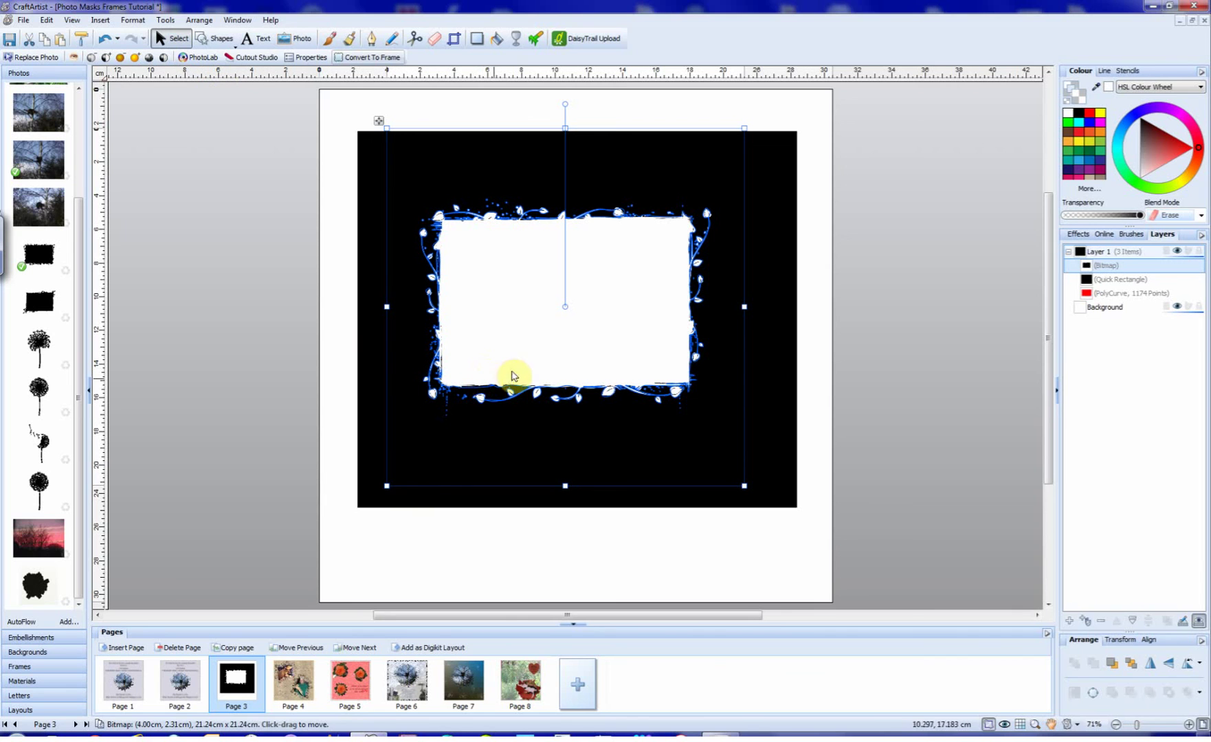
pyautogui.keyDown('shift'); pyautogui.click(372, 468); pyautogui.keyUp('shift')
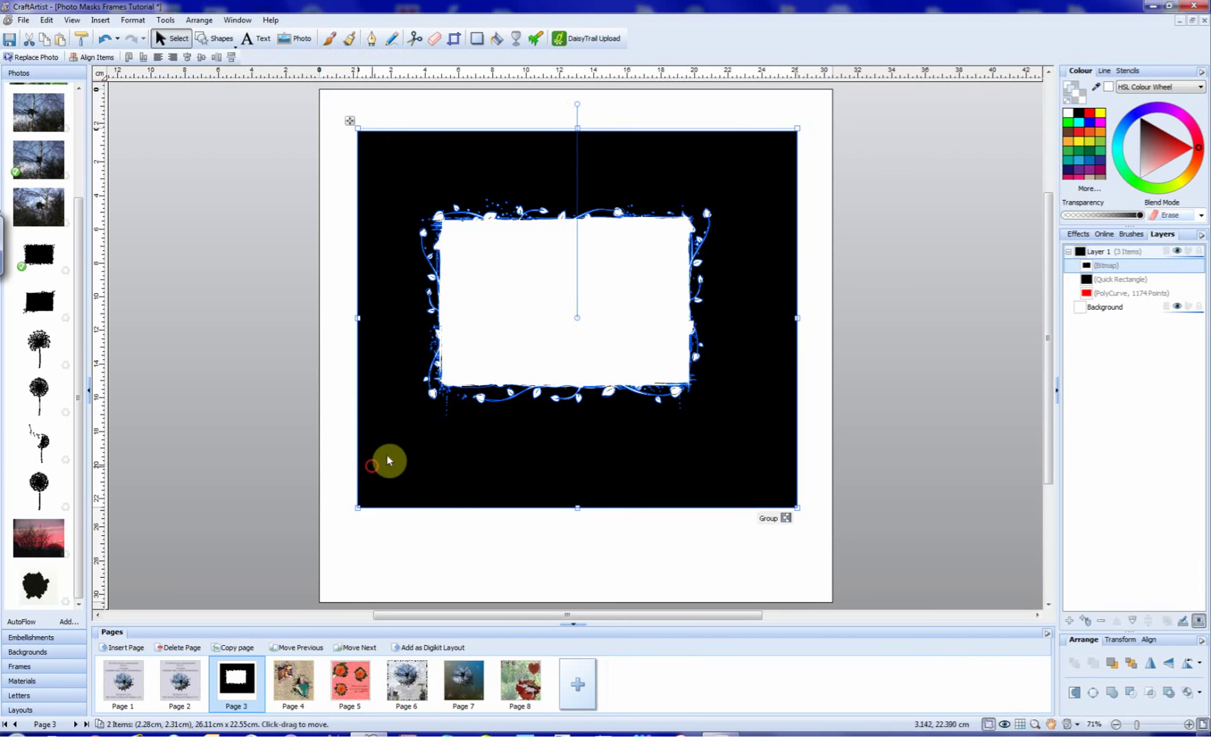
pyautogui.click(785, 517)
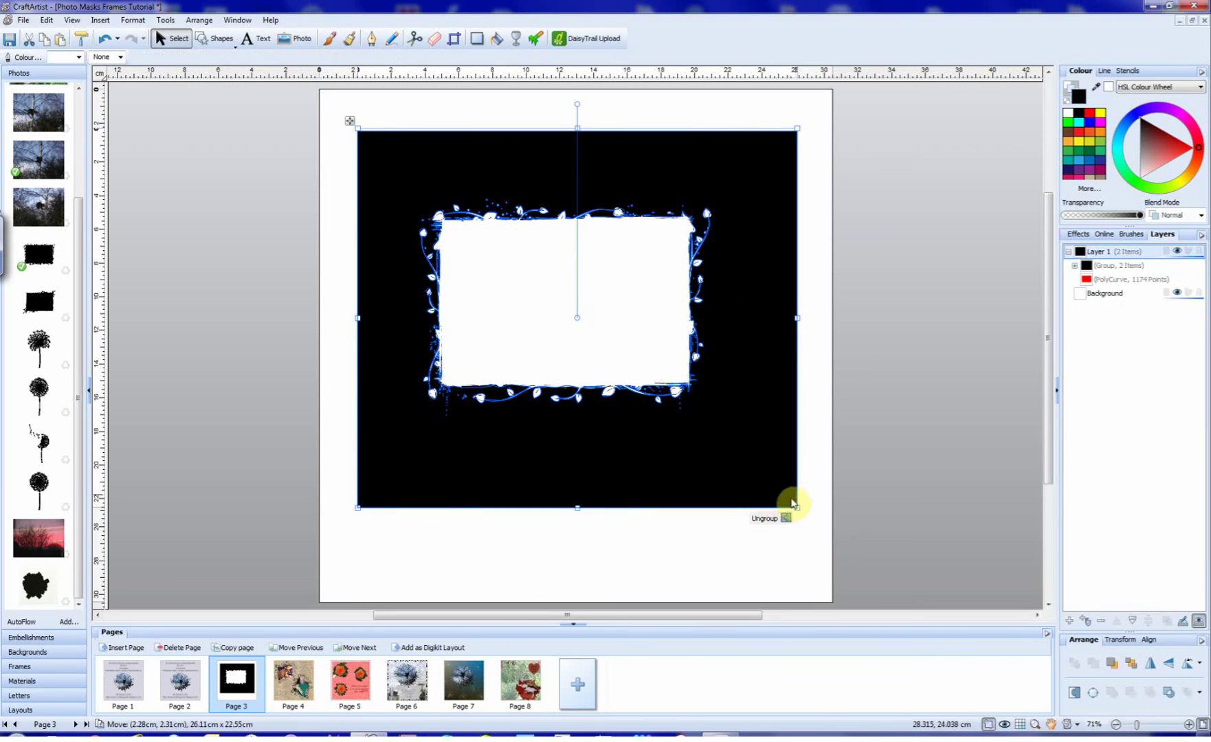
pyautogui.click(165, 20)
pyautogui.click(141, 129)
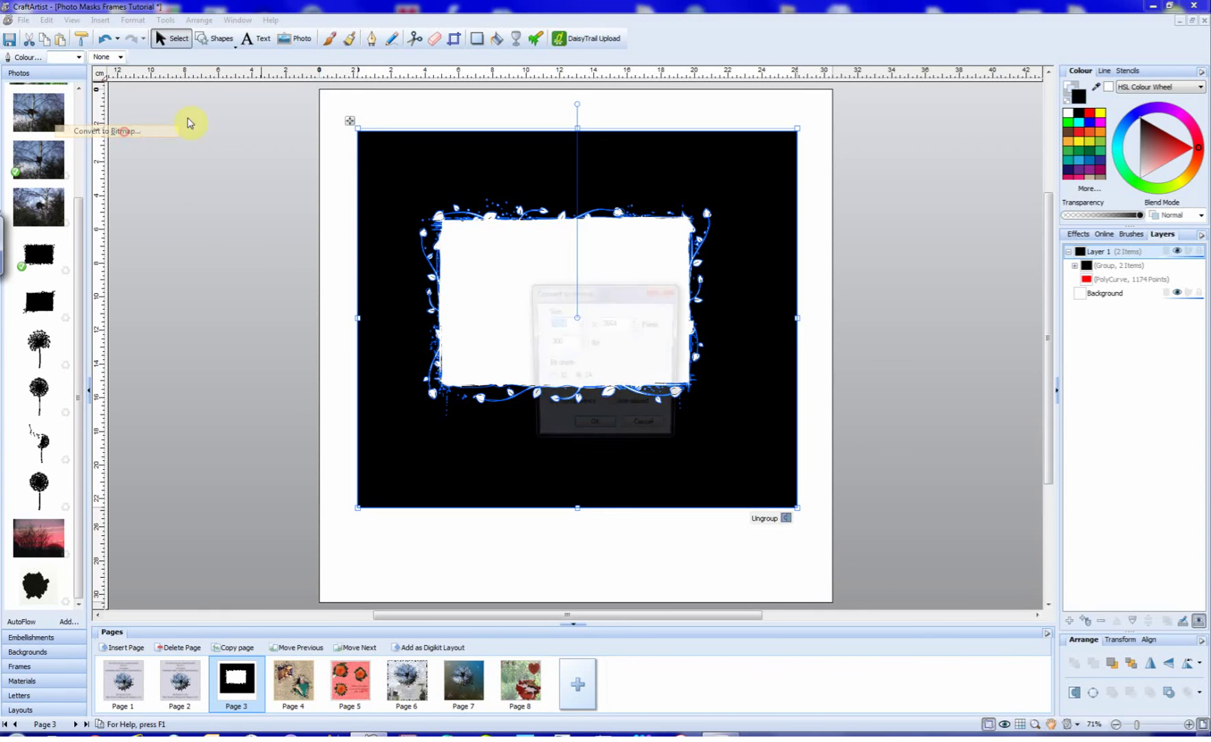
pyautogui.click(595, 431)
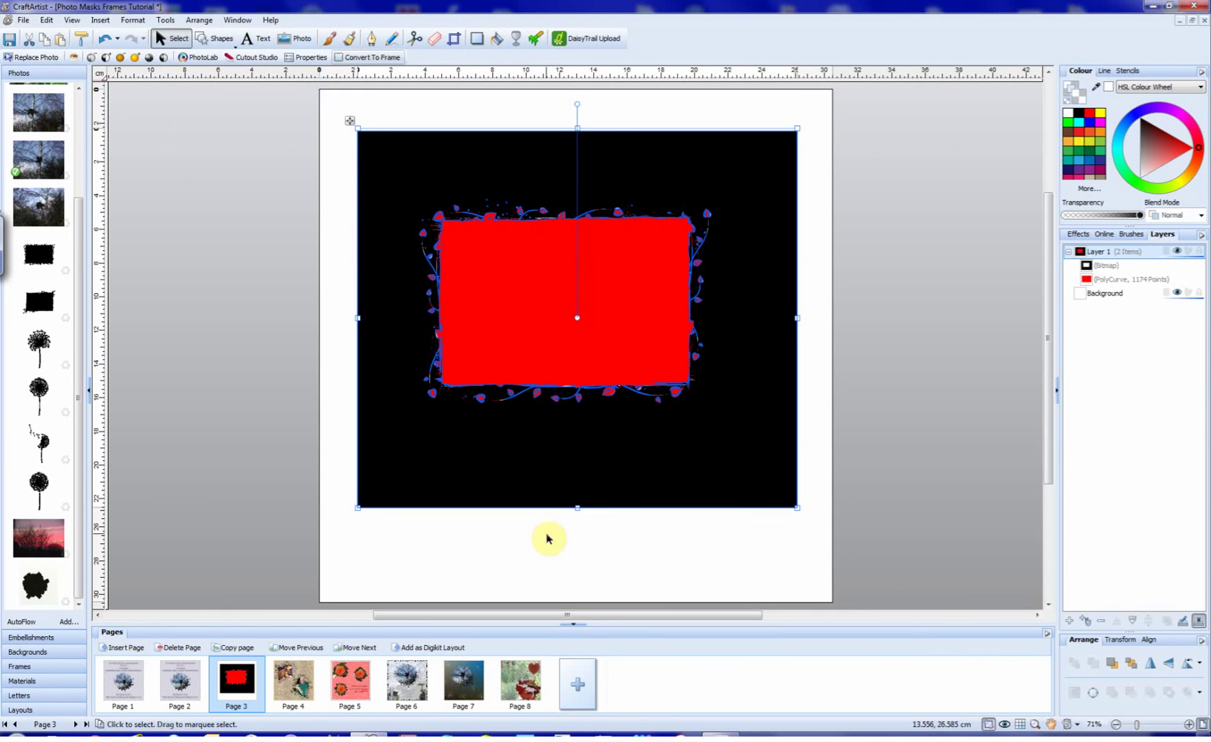
# - Set the new cut-out bitmap's blend mode to Erase and convert it to a frame
pyautogui.click(1202, 218)
pyautogui.click(1177, 242)
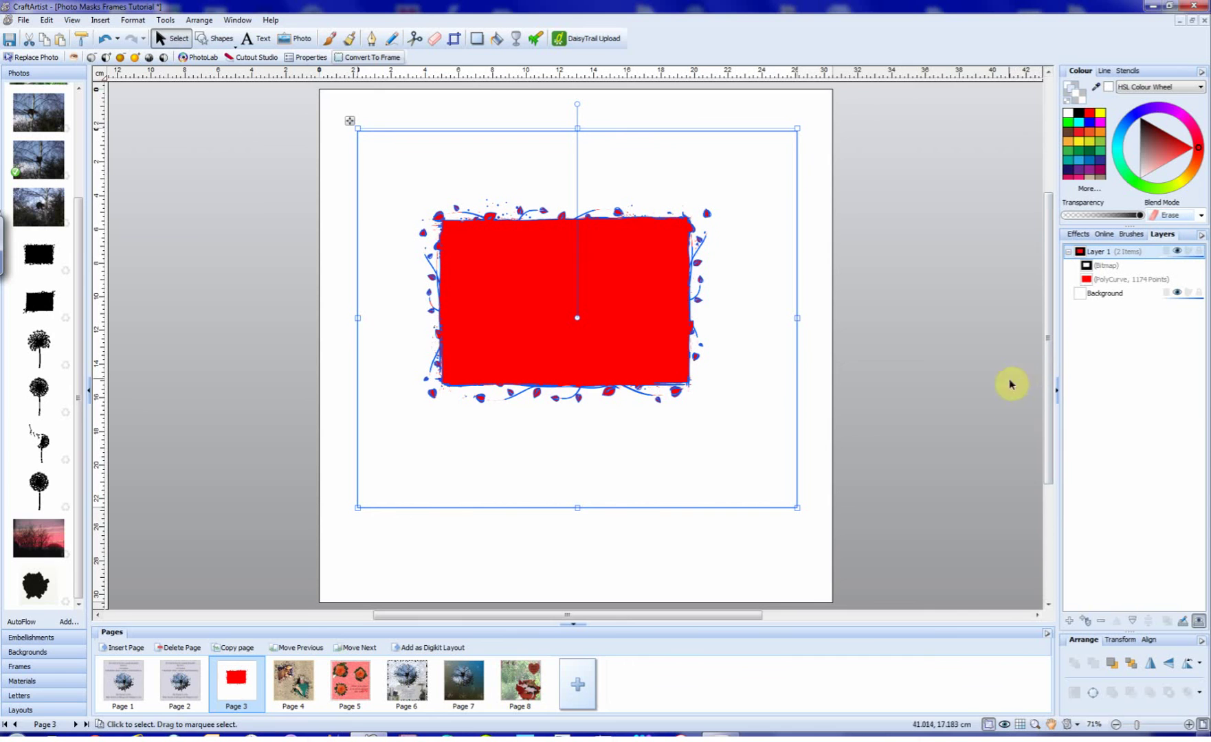
pyautogui.click(372, 57)
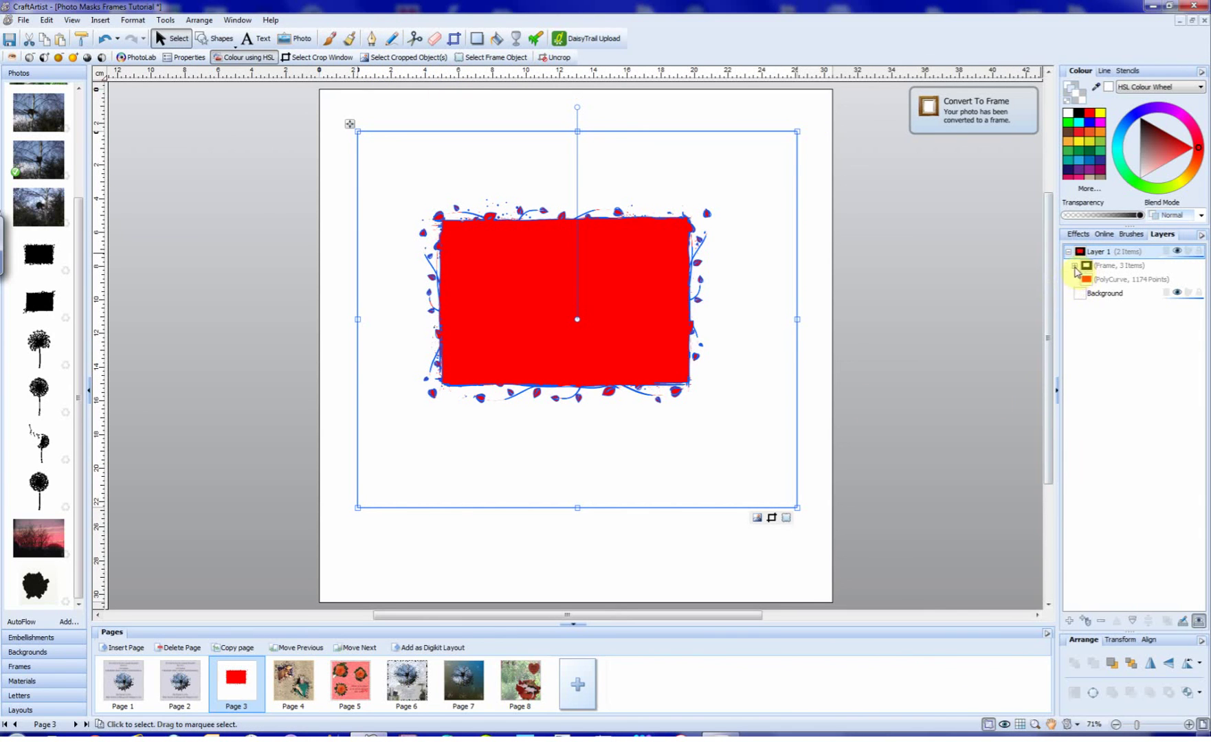
# - Move the red 1174-point curve into the frame below its bitmap and delete the frame's two 1651-point curves
pyautogui.click(1075, 267)
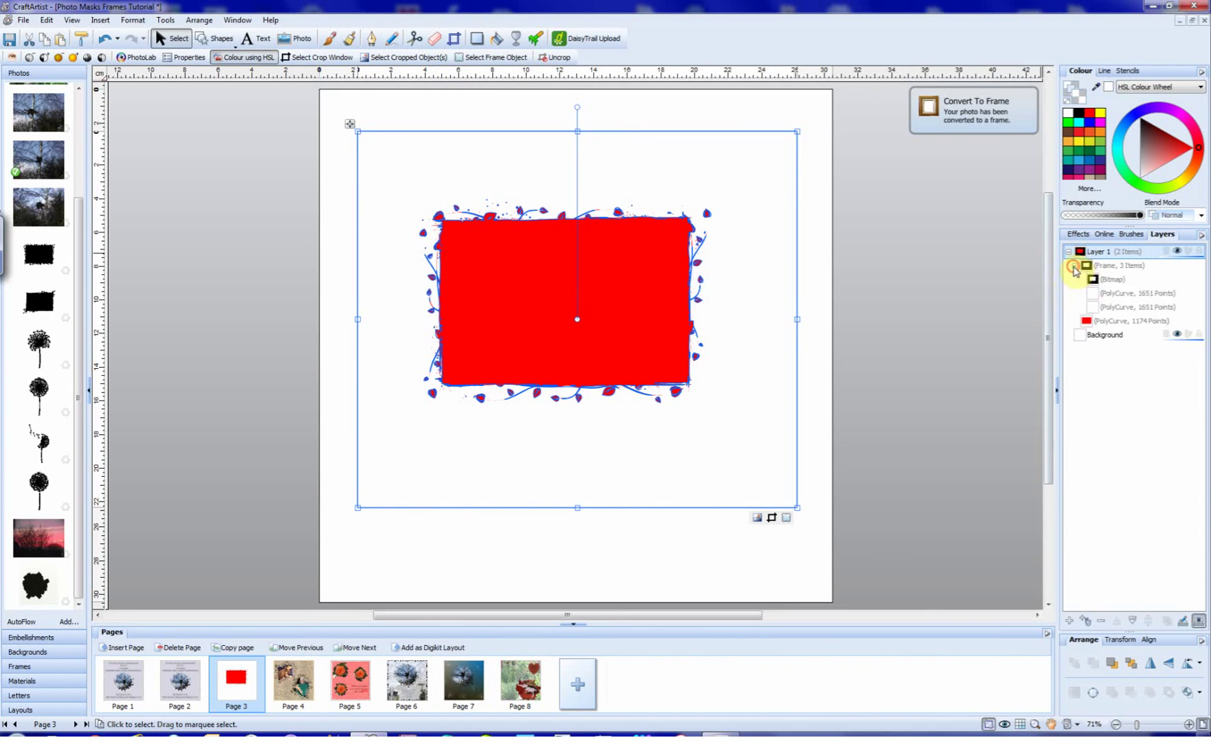
pyautogui.moveTo(1105, 323); pyautogui.dragTo(1116, 294)
pyautogui.click(1117, 307)
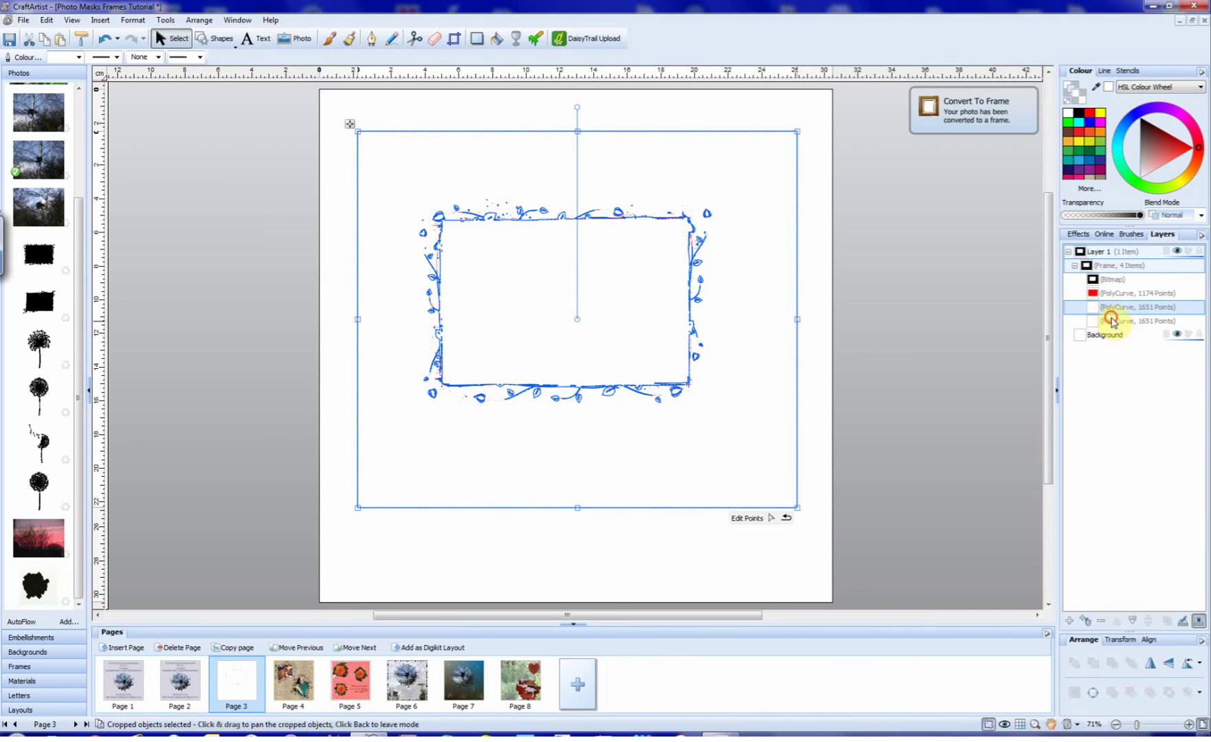
pyautogui.keyDown('ctrl'); pyautogui.click(1113, 320); pyautogui.keyUp('ctrl')
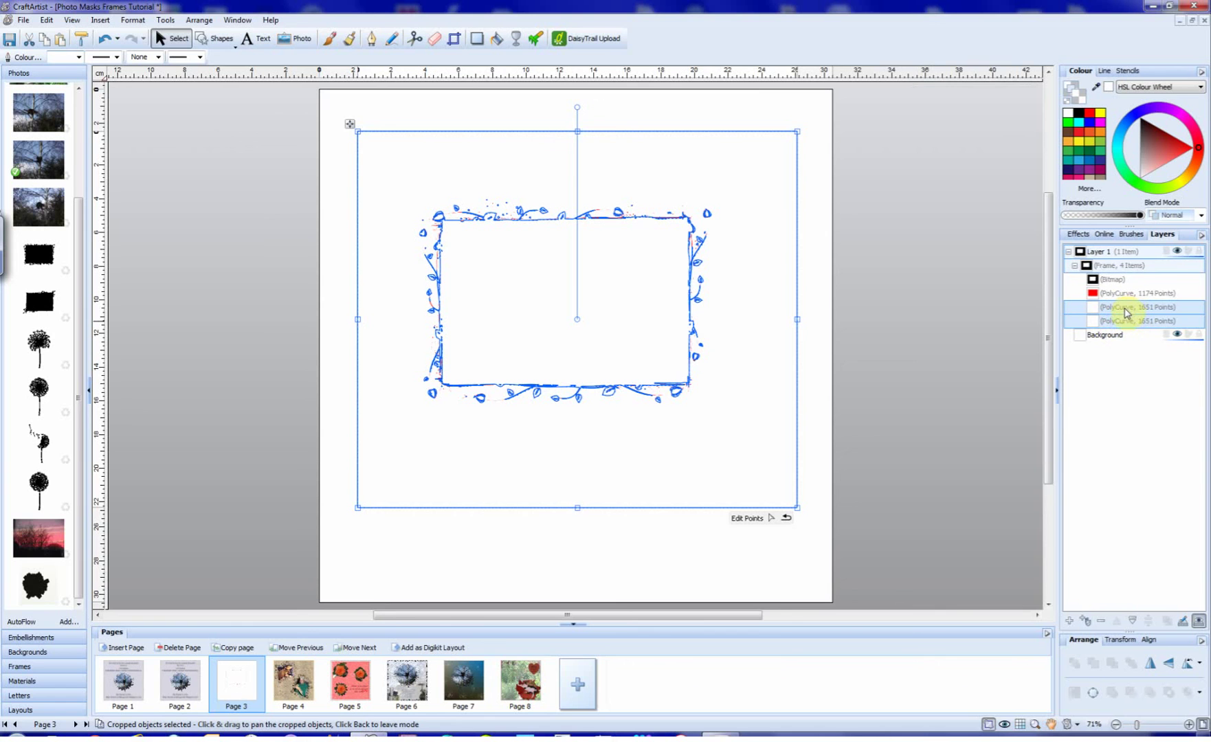
pyautogui.rightClick(1128, 312)
pyautogui.click(1156, 363)
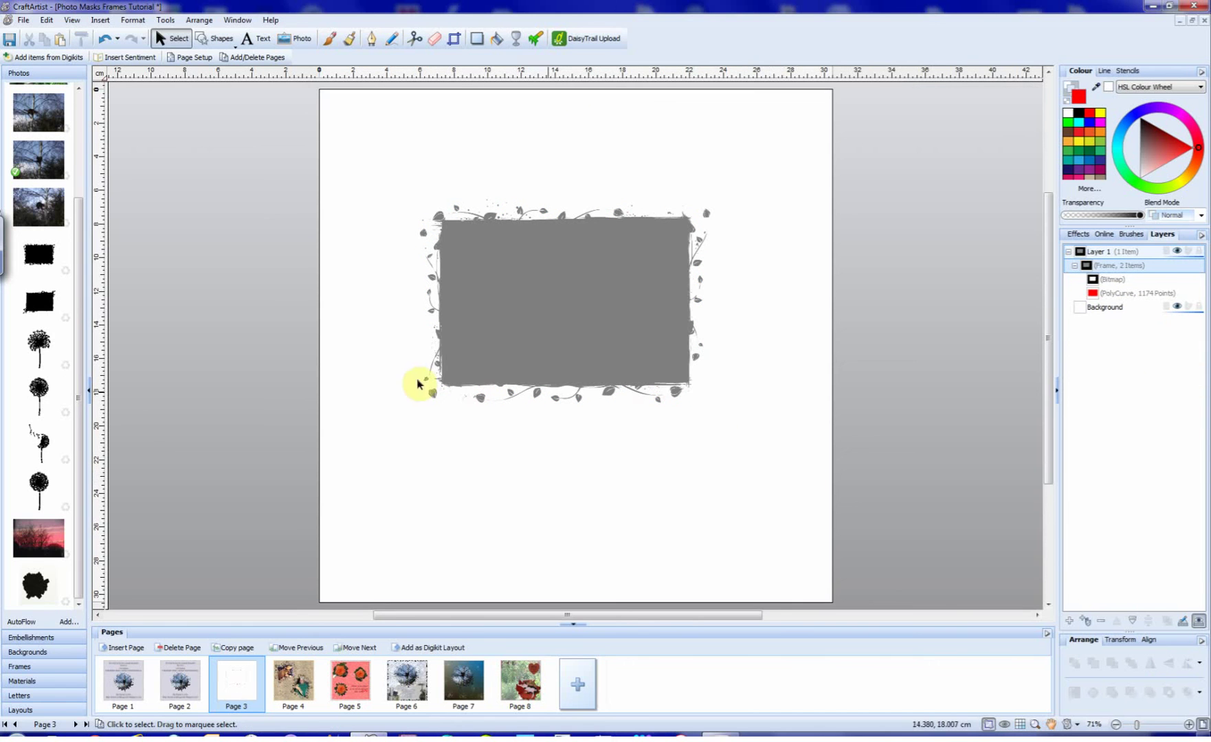
# - Store the finished leafy-bordered frame among the reusable frames by adding it from the page
pyautogui.click(31, 668)
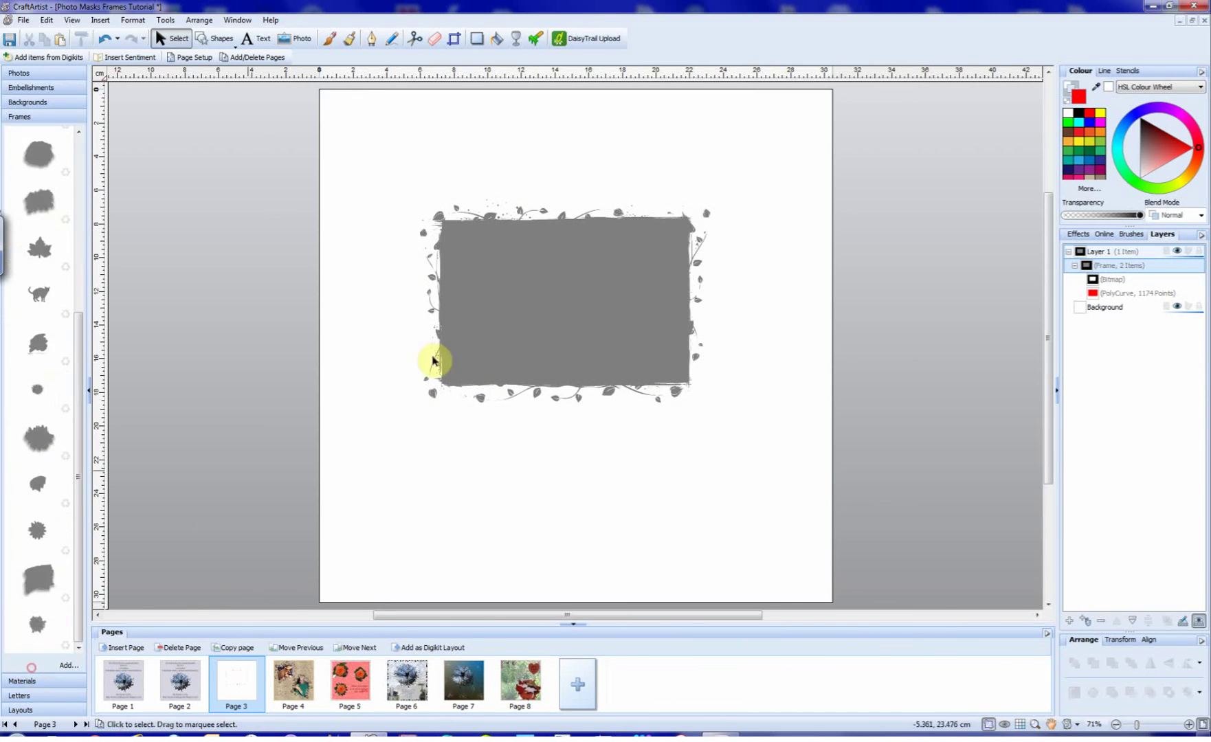
pyautogui.click(619, 315)
pyautogui.scroll(-1, 76, 598)
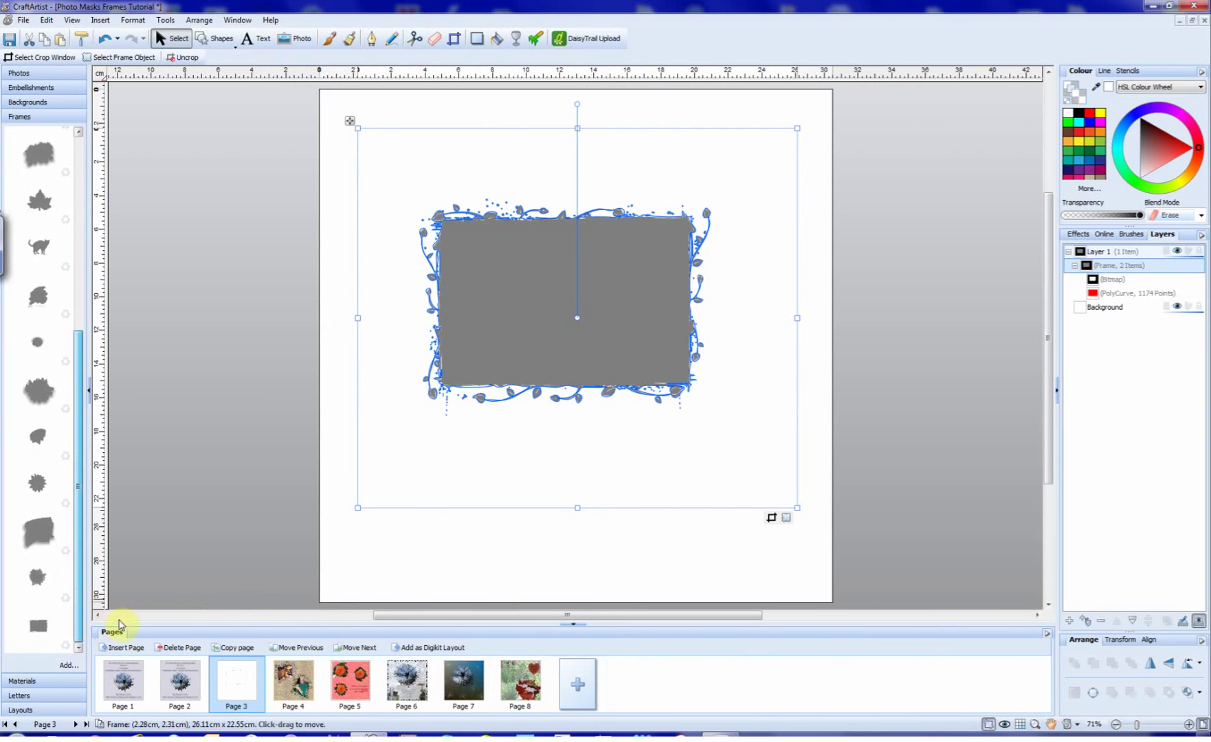
# - Try the pink sunset photo in the leafy-bordered frame on page 3, and delete the filled frame from the page
pyautogui.click(29, 72)
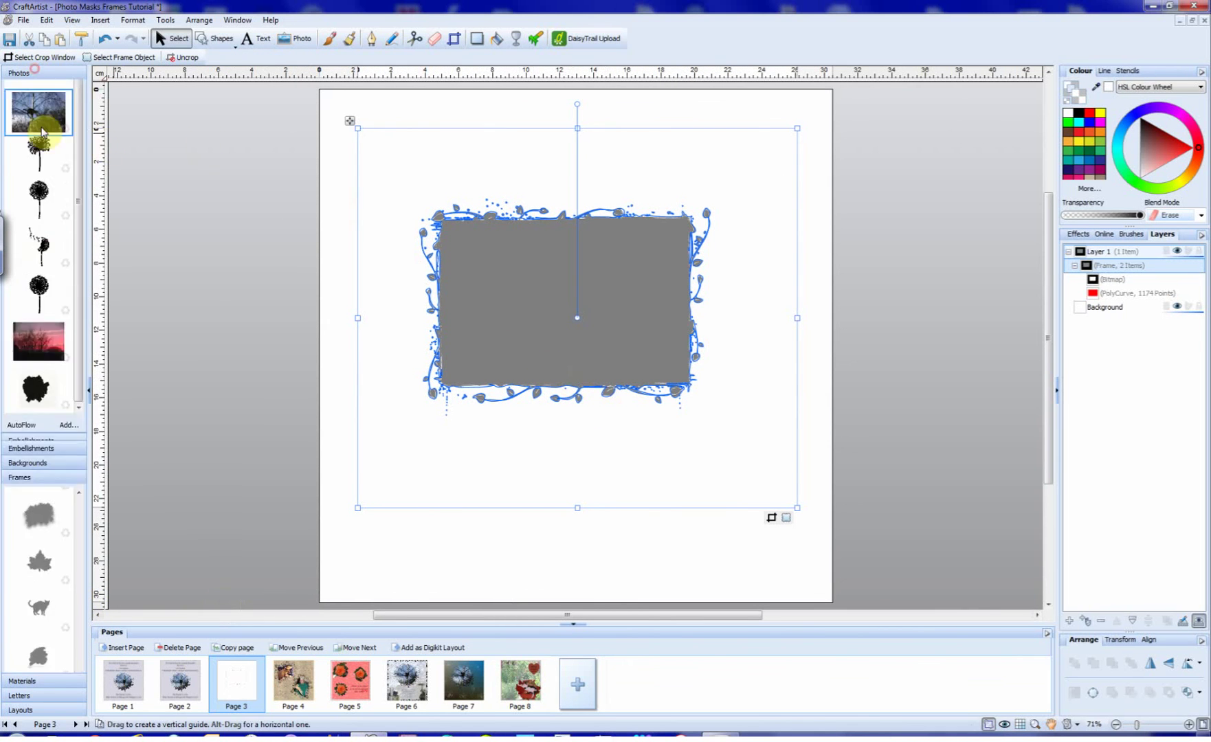
pyautogui.moveTo(49, 540); pyautogui.dragTo(560, 323)
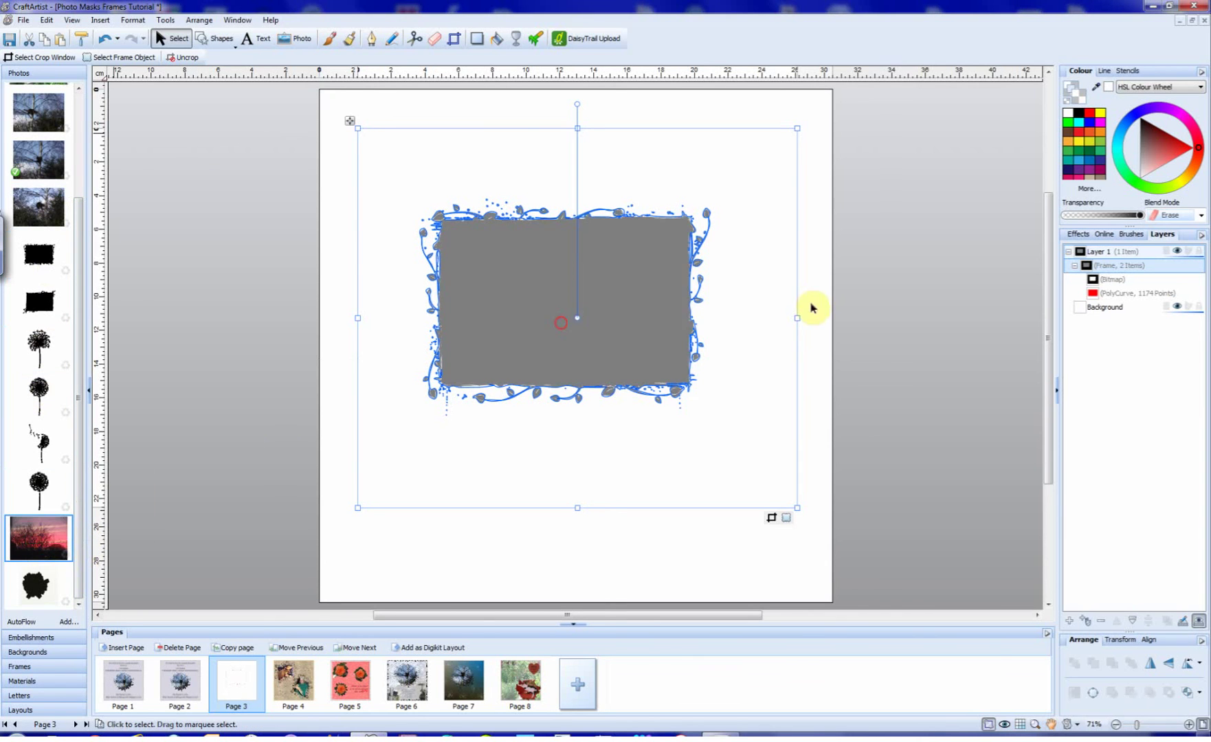
pyautogui.click(930, 352)
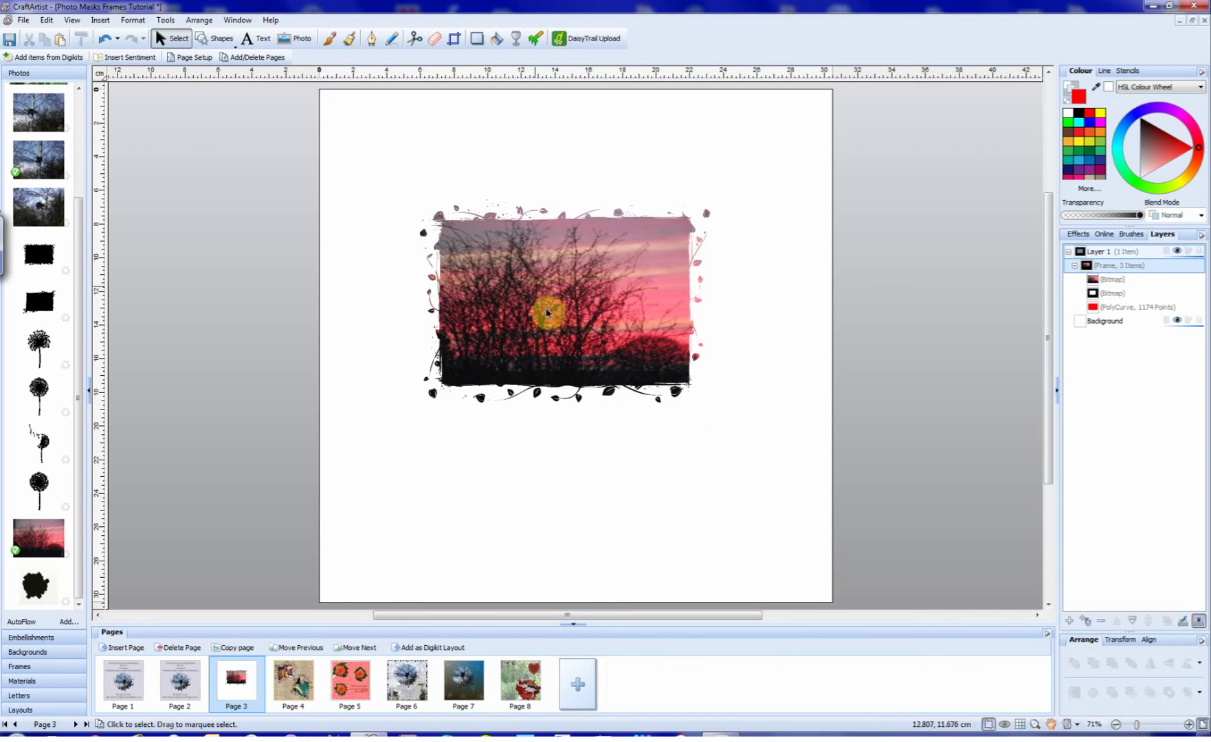
pyautogui.click(508, 342)
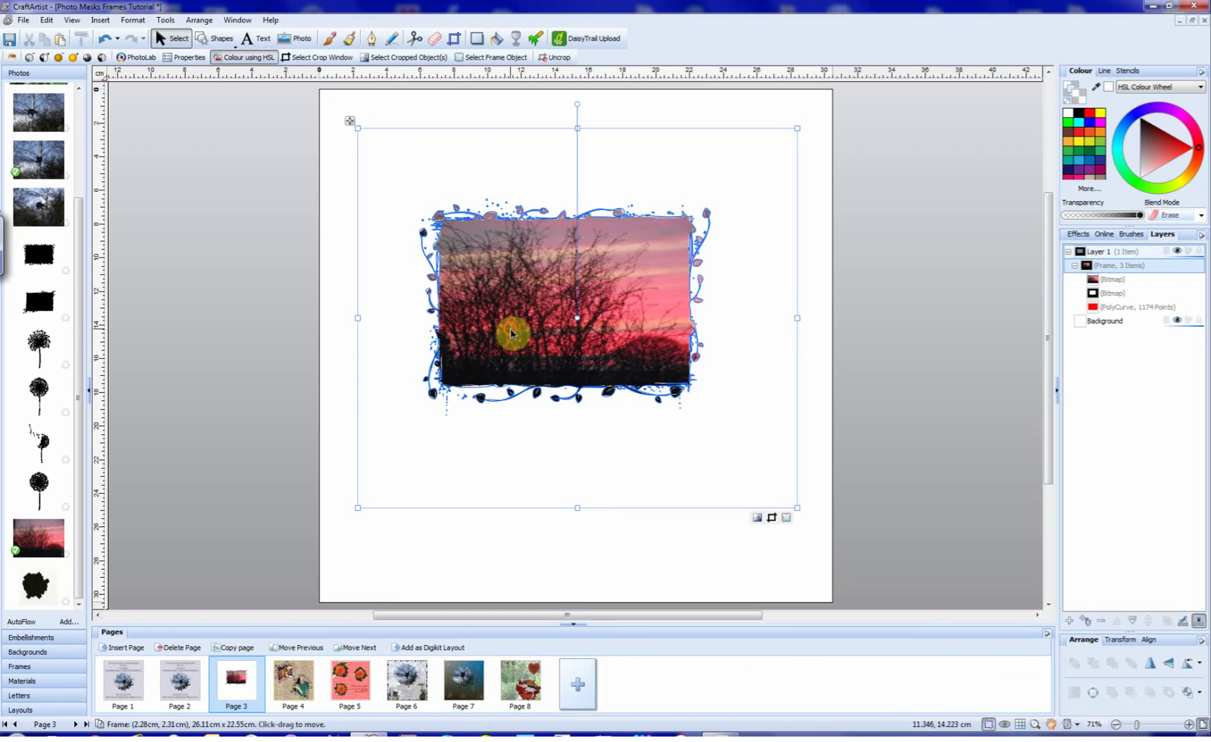
pyautogui.press('Delete')
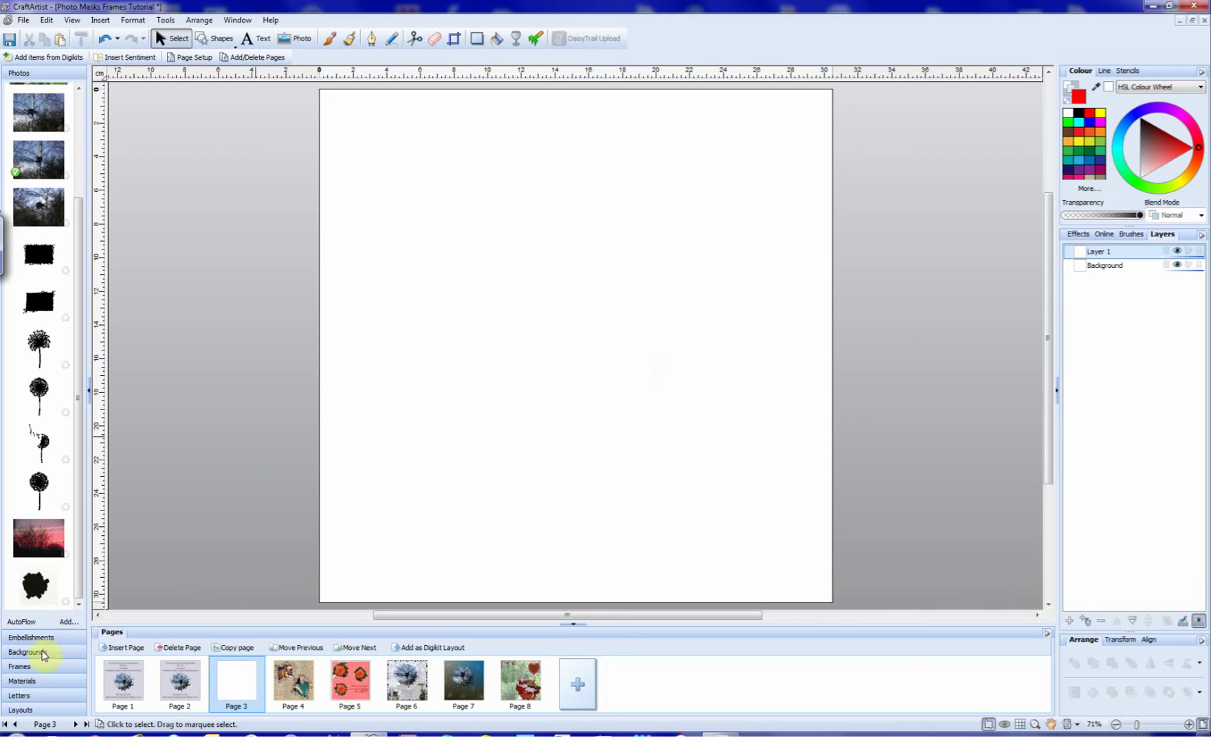
# - Place the stored frame with the floral scroll border on the empty page 3
pyautogui.click(25, 669)
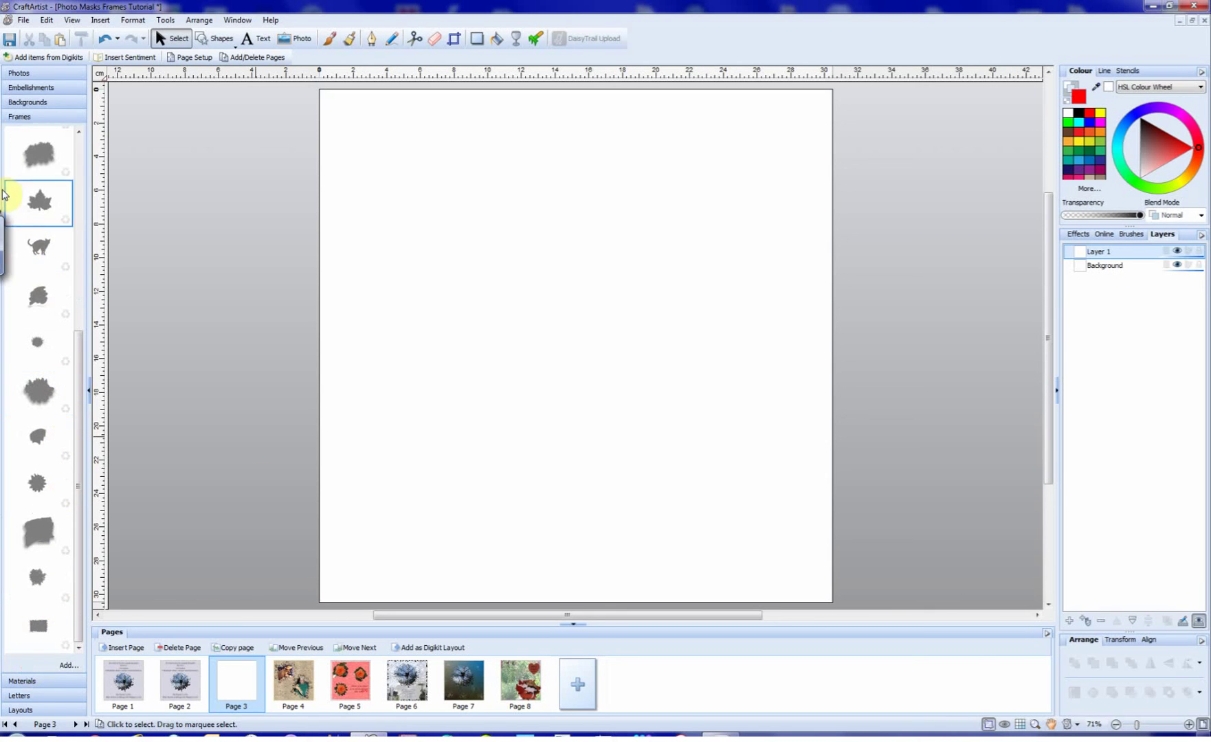
pyautogui.moveTo(76, 367); pyautogui.dragTo(59, 162)
pyautogui.click(38, 189)
pyautogui.moveTo(135, 202); pyautogui.dragTo(543, 368)
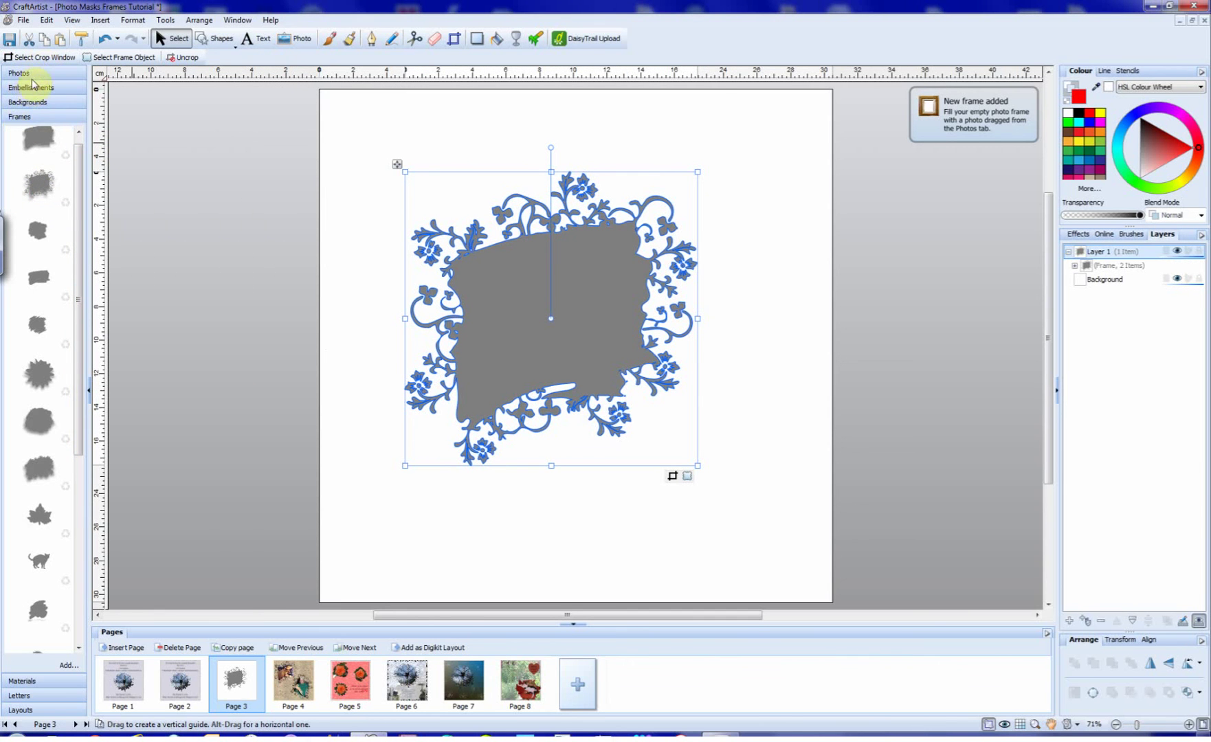
# - Fill the floral scroll frame with the photo of the nest in the tree
pyautogui.click(31, 78)
pyautogui.moveTo(39, 210); pyautogui.dragTo(546, 333)
pyautogui.click(778, 447)
pyautogui.click(581, 382)
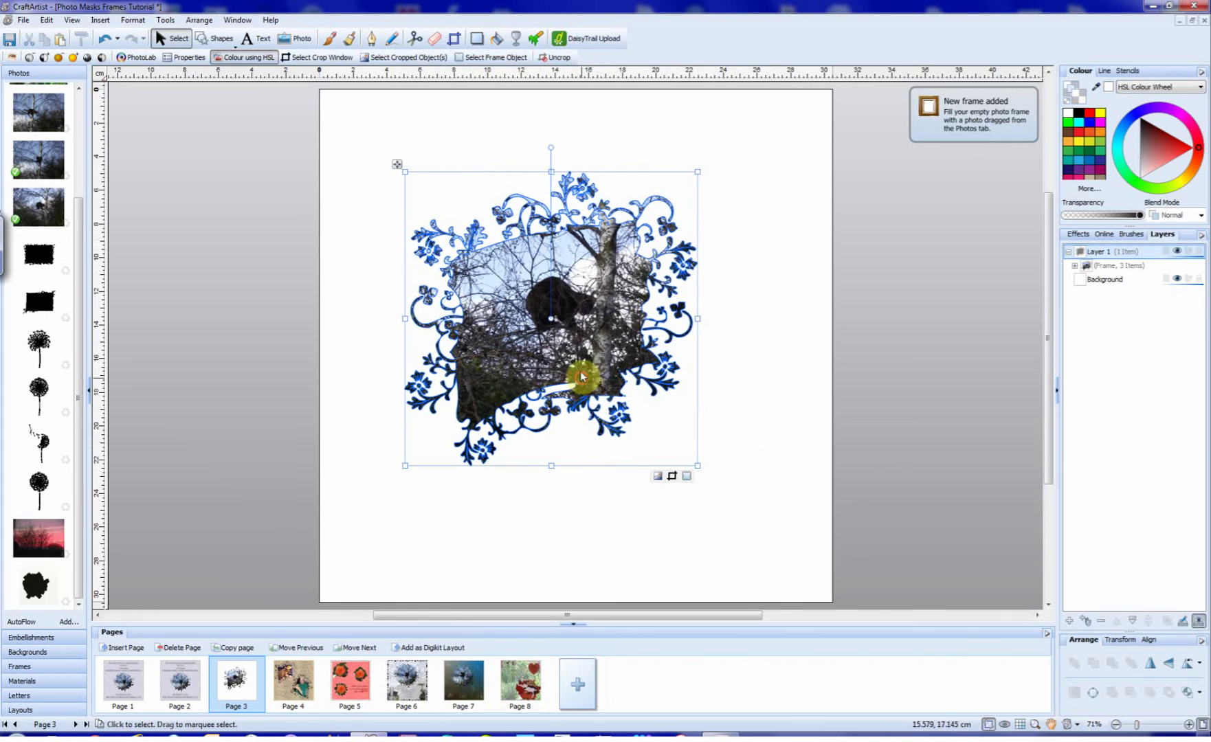
# - Replace the photo in the floral scroll frame with the pink sunset, and delete the filled frame from page 3
pyautogui.moveTo(69, 536); pyautogui.dragTo(697, 347)
pyautogui.click(762, 472)
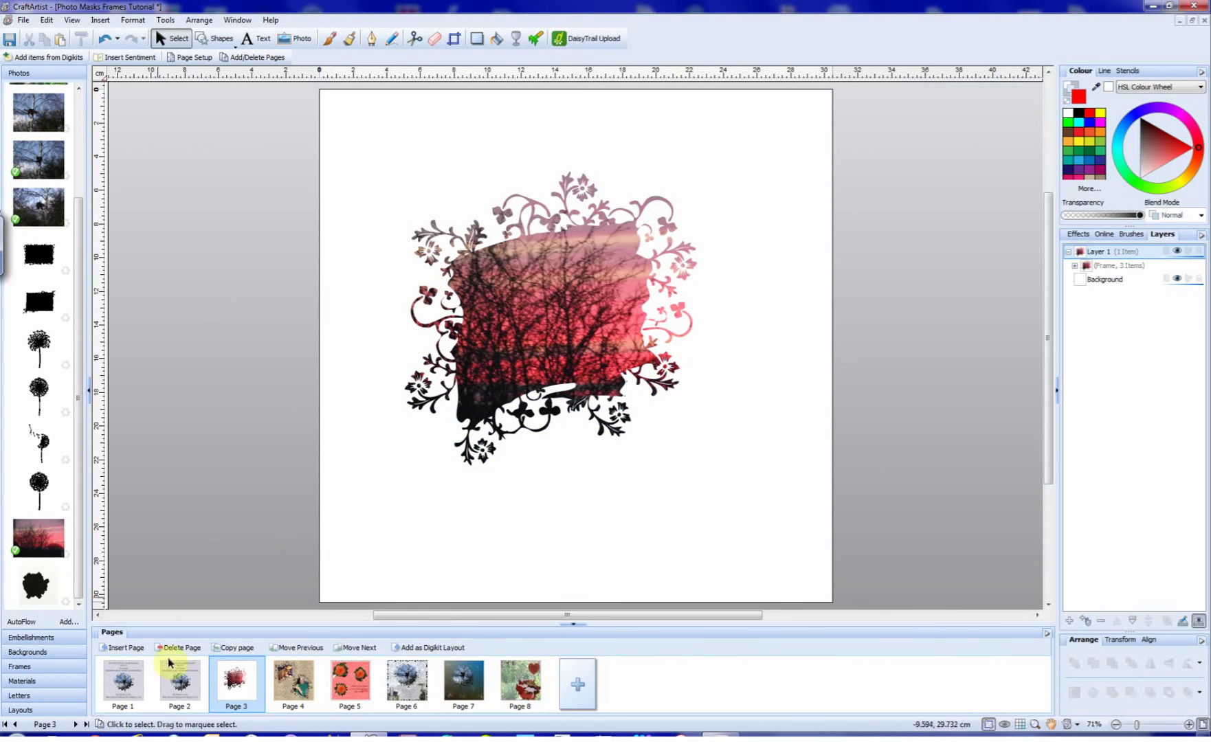
pyautogui.click(535, 362)
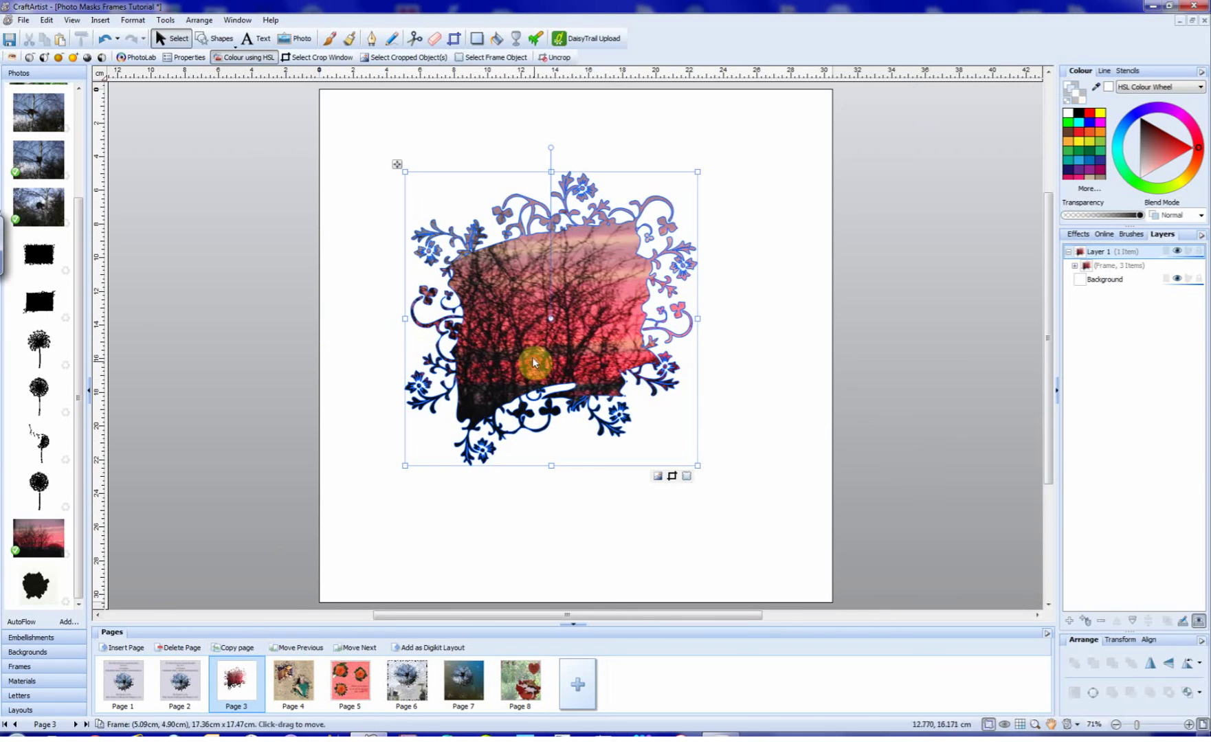
pyautogui.press('Delete')
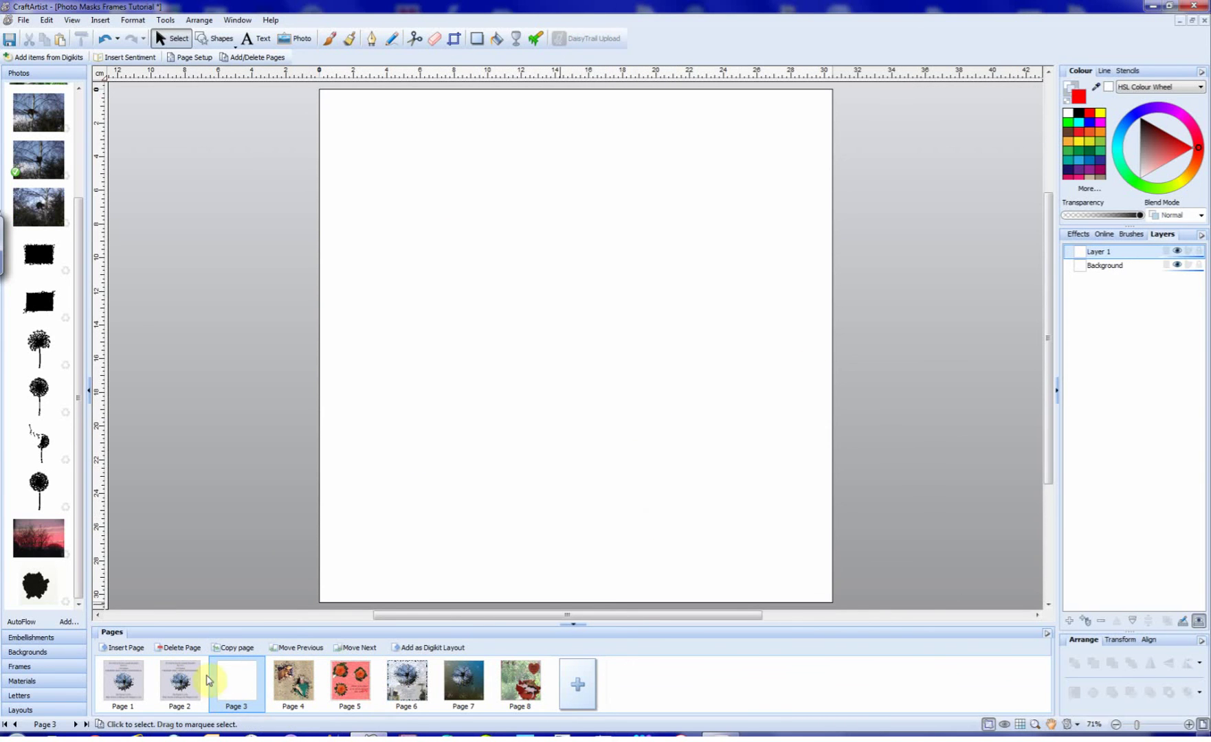
# - From page 2, close the document, agree to save the Digikit changes and show the Digikit's frames
pyautogui.click(180, 680)
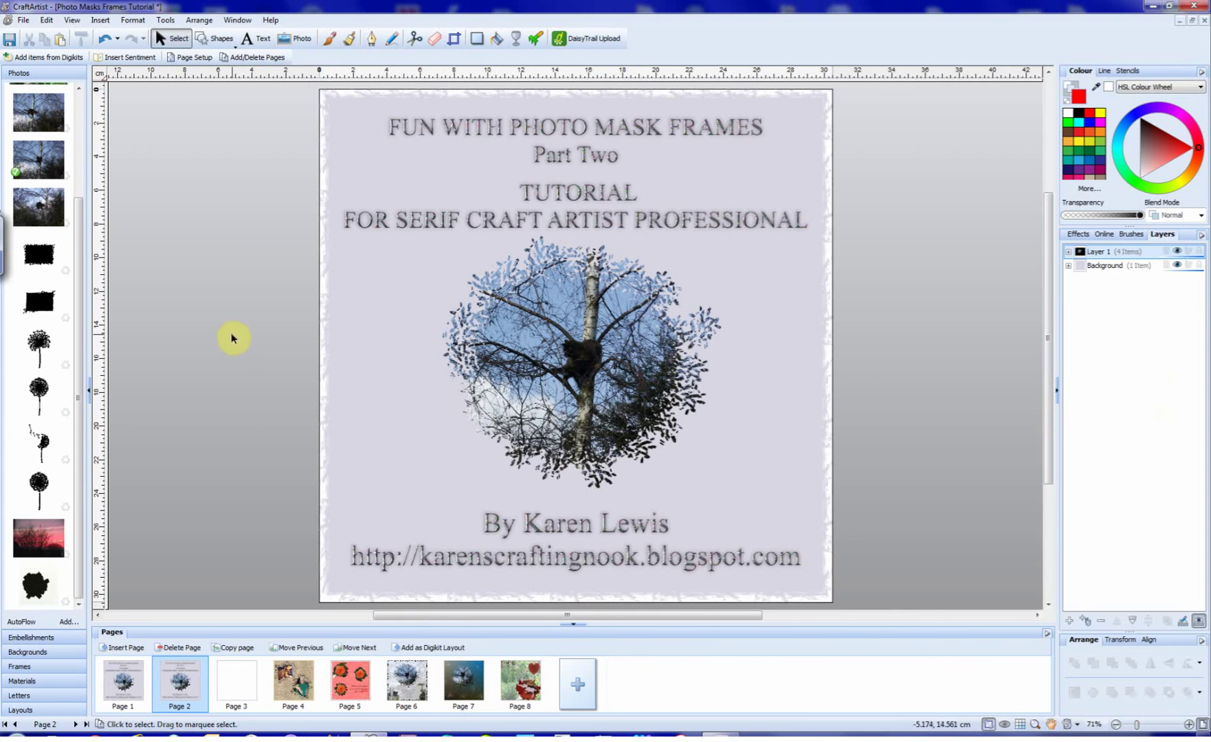
pyautogui.click(23, 21)
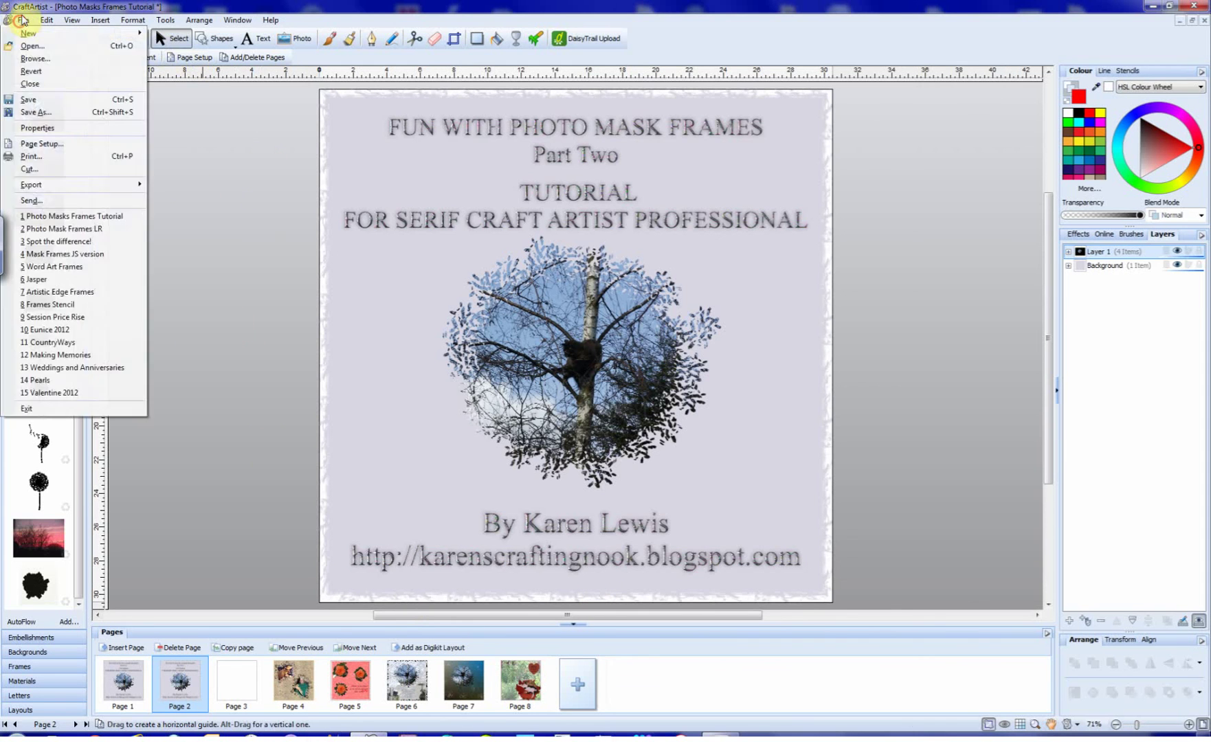
pyautogui.click(30, 84)
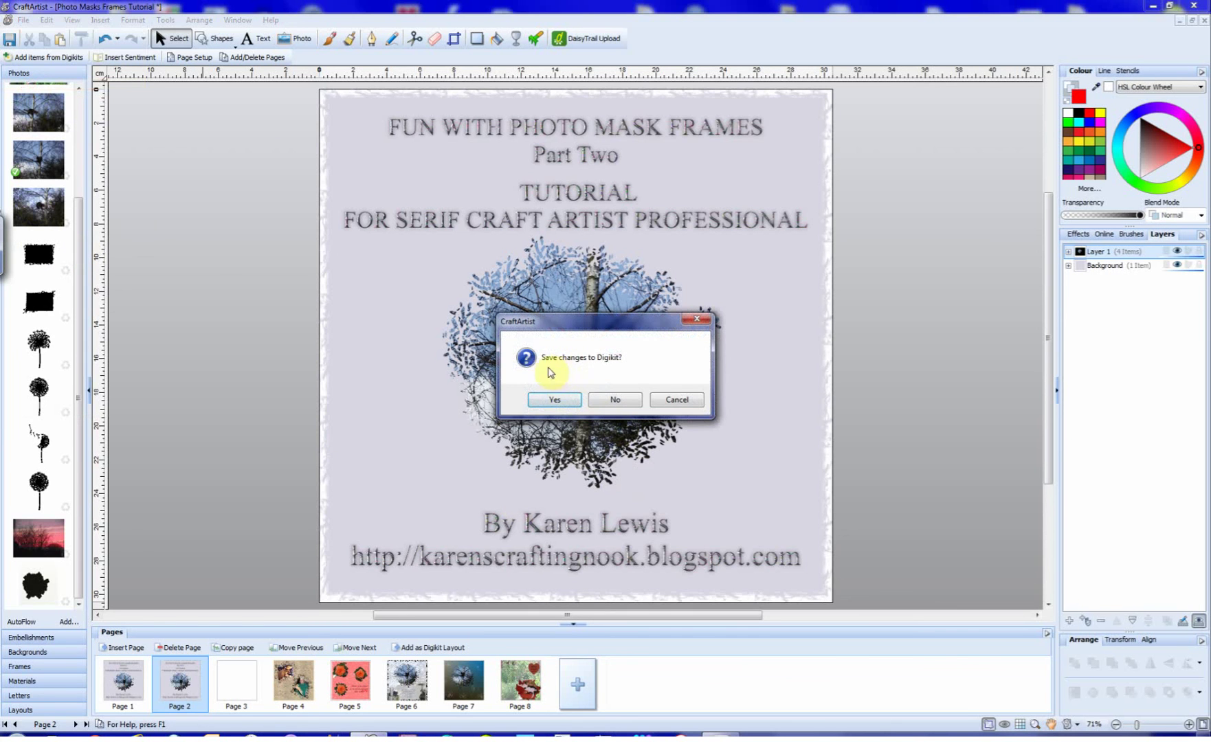
pyautogui.click(555, 401)
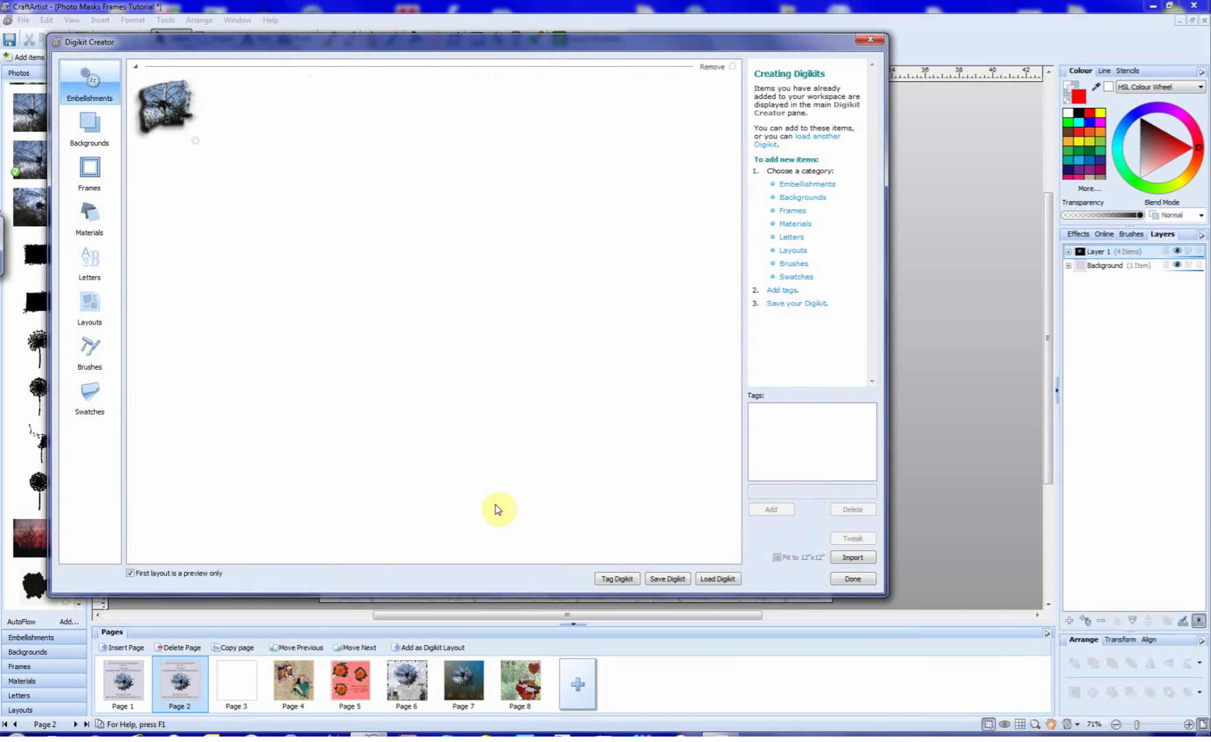
pyautogui.click(100, 181)
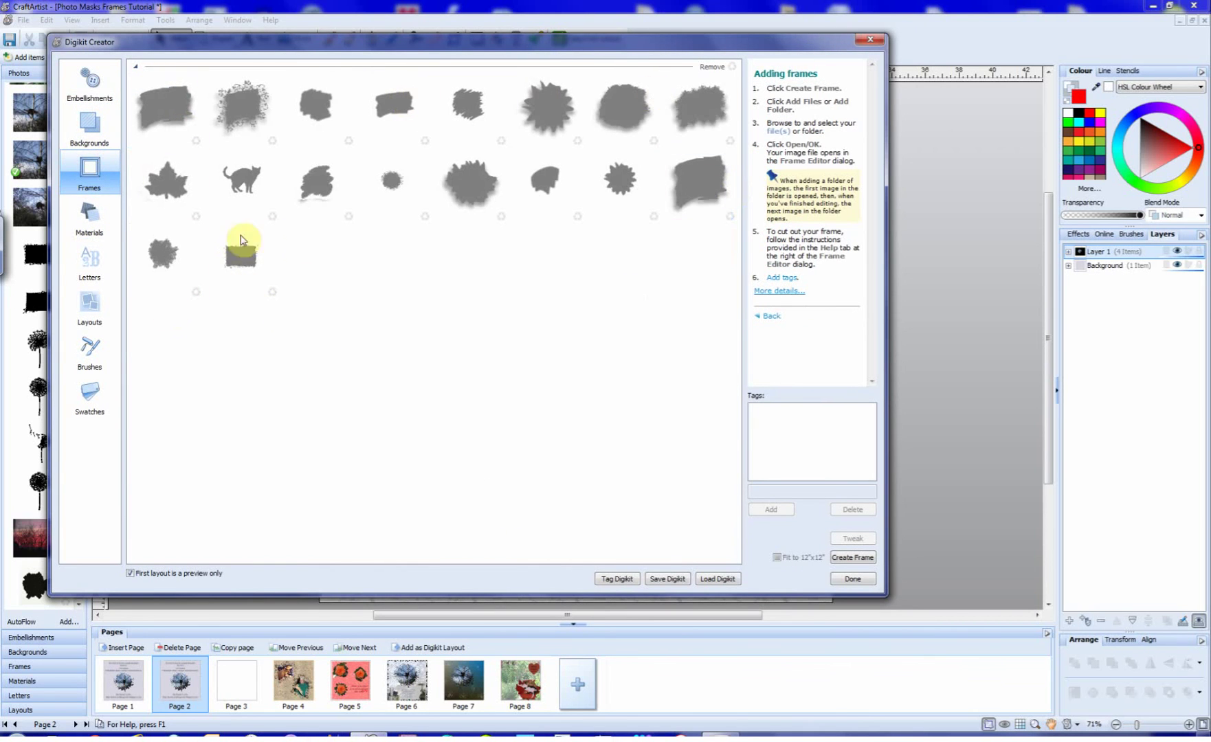
# - Save the Digikit as "KPL PhotoMask Frames1a" in the 000 My CAP Packs folder and close the Digikit Creator
pyautogui.click(668, 579)
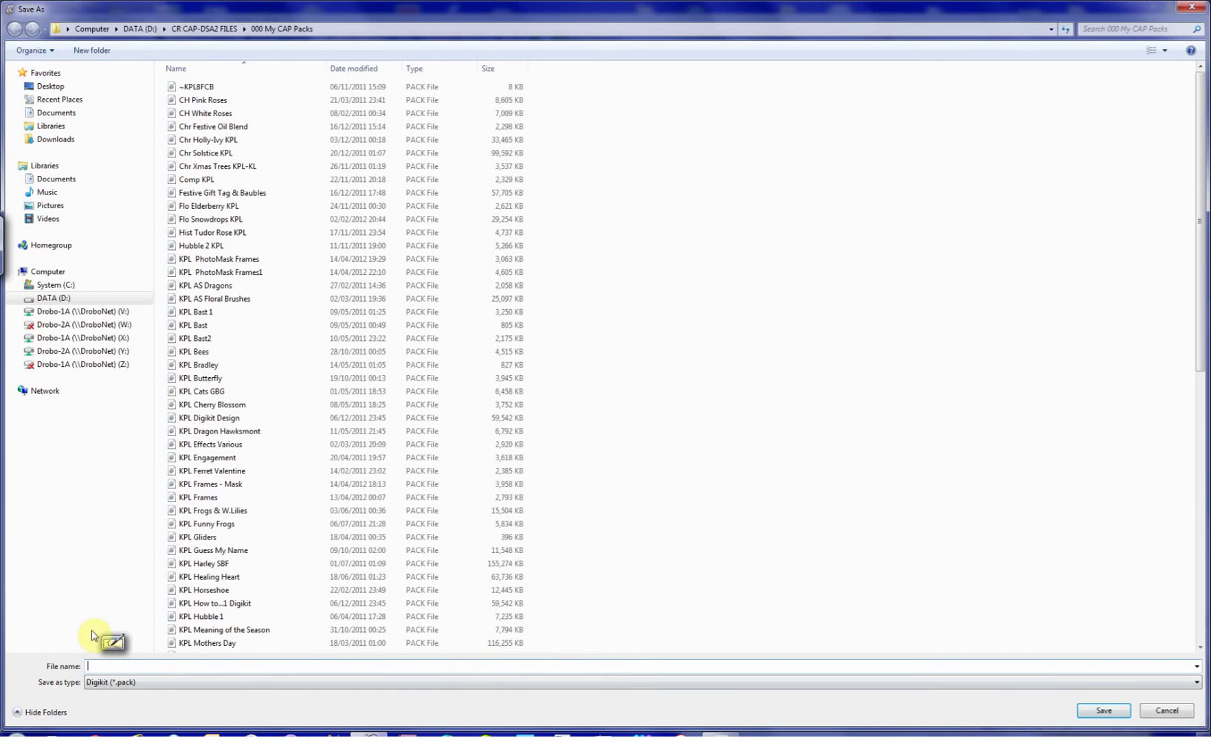
pyautogui.write('KPL')
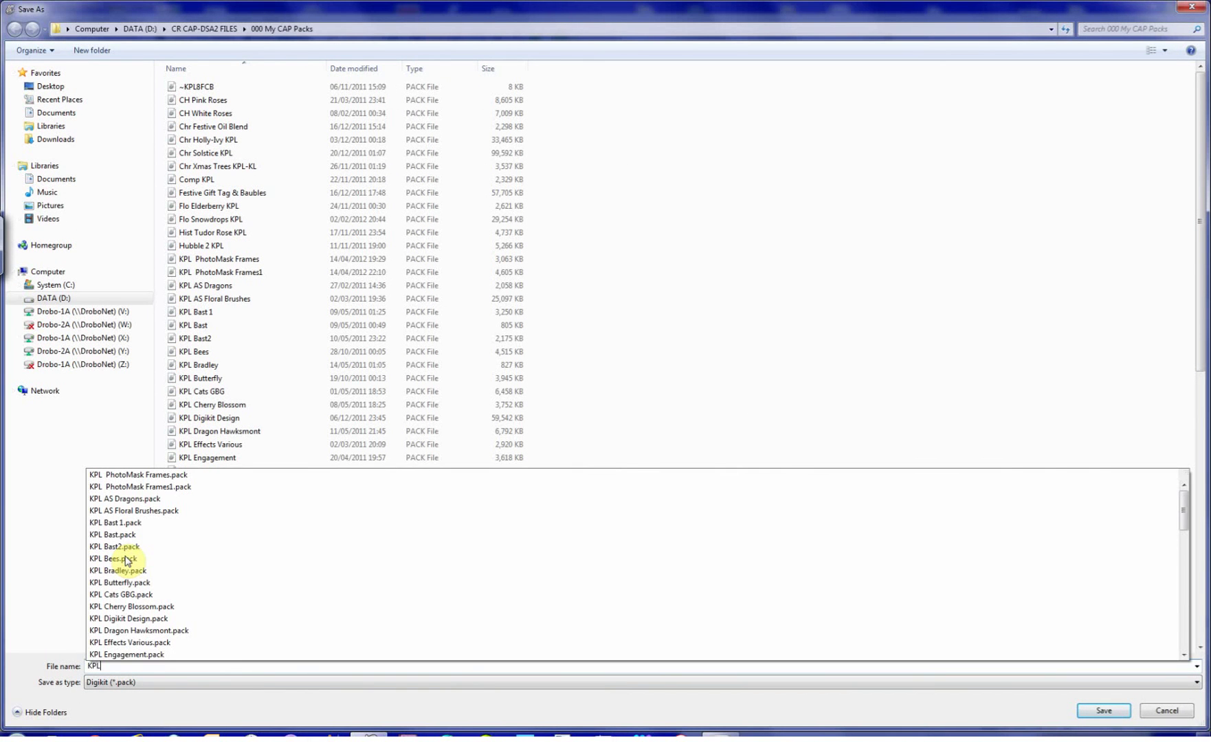
pyautogui.click(177, 479)
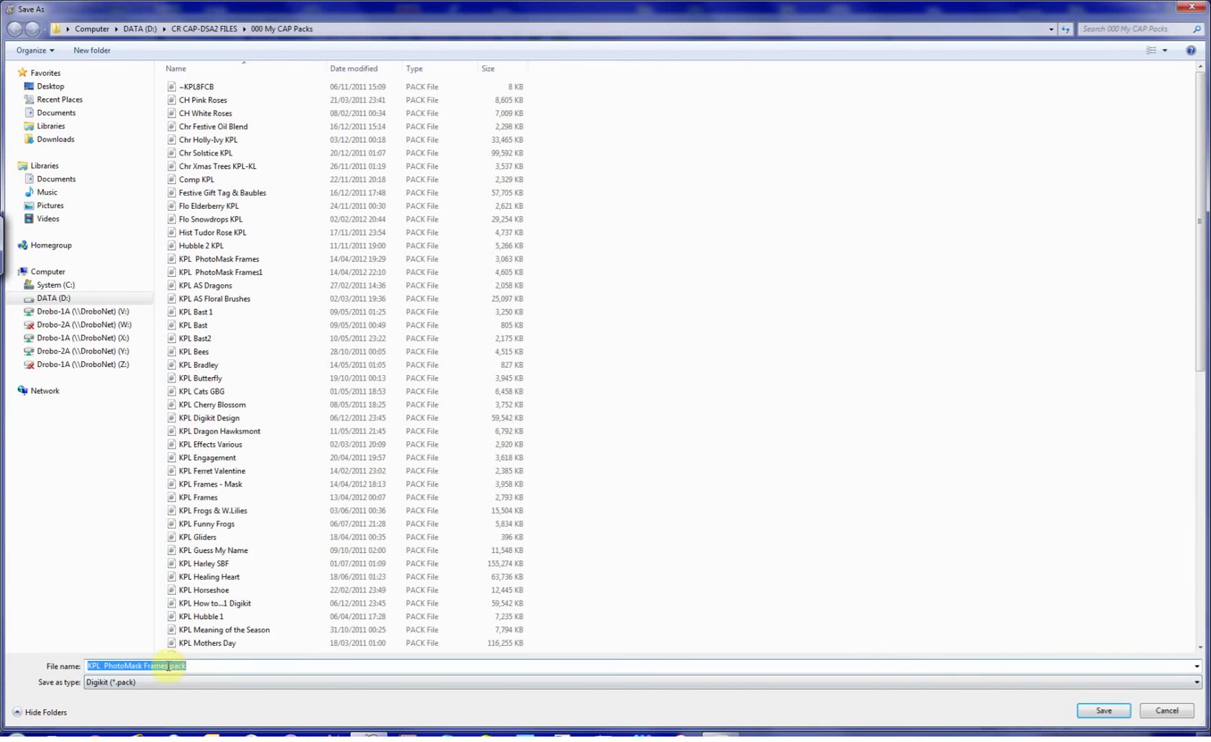
pyautogui.moveTo(169, 665); pyautogui.dragTo(187, 666)
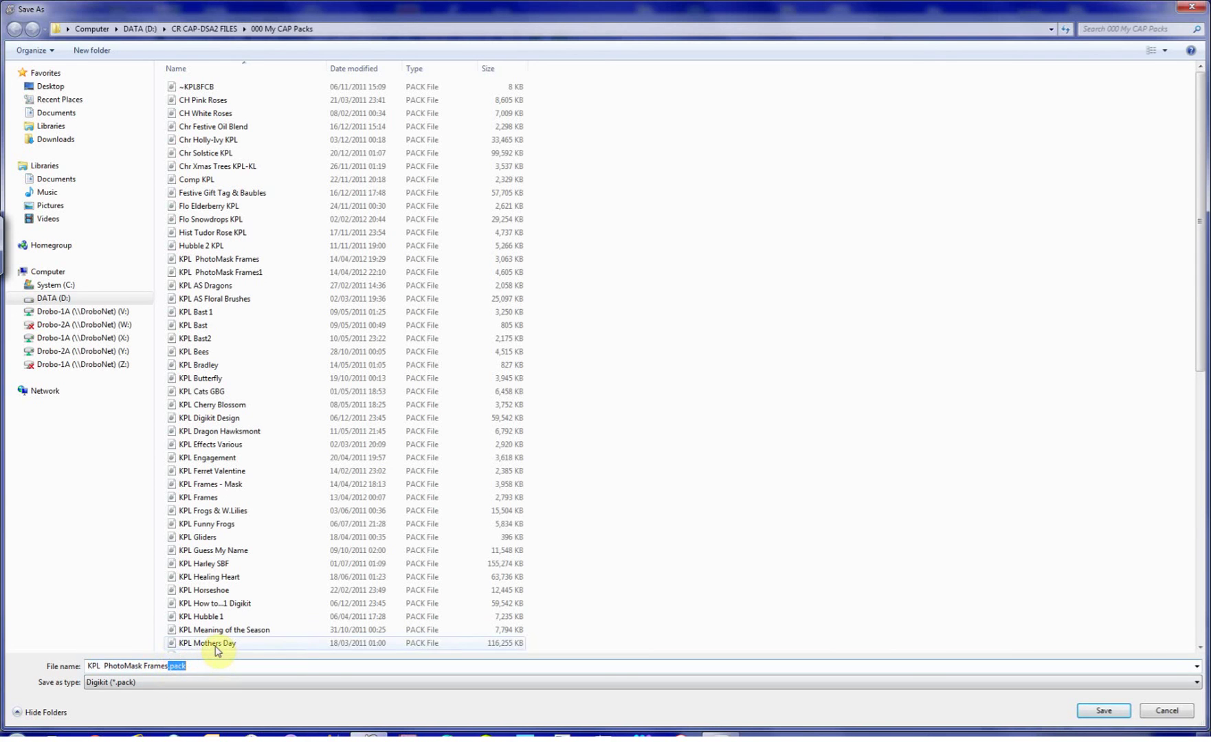
pyautogui.write('1a')
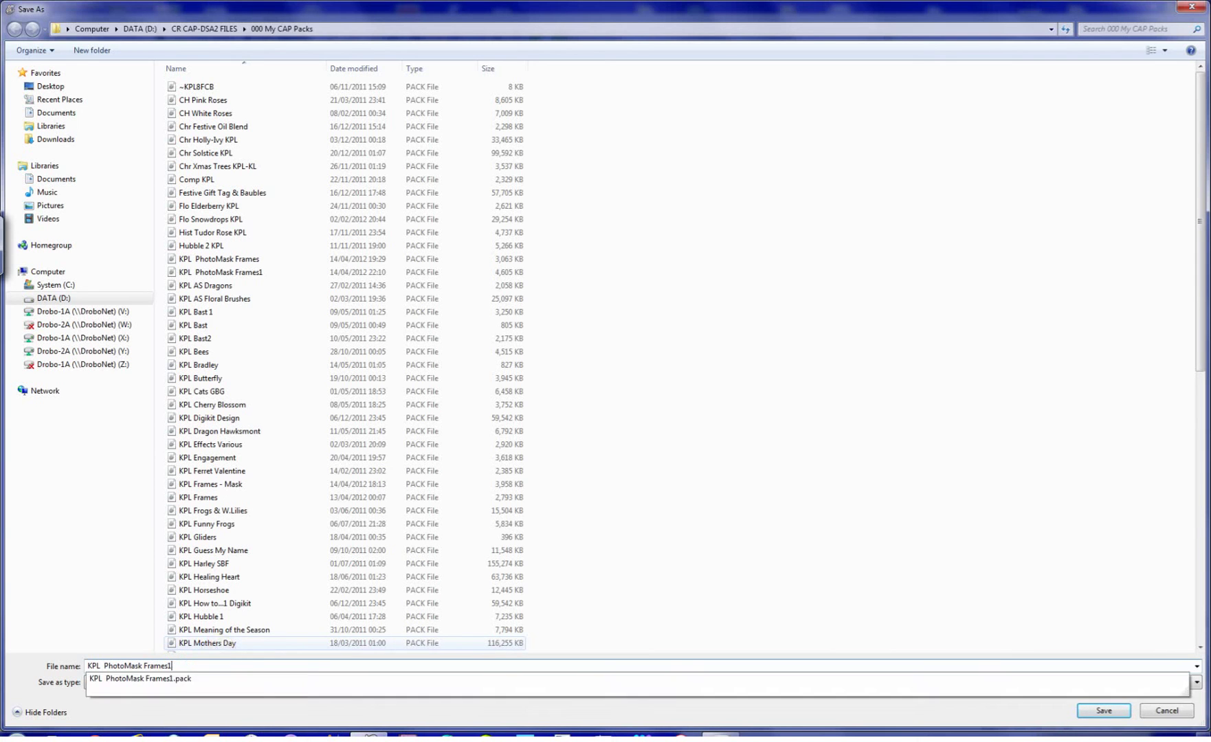
pyautogui.click(1103, 712)
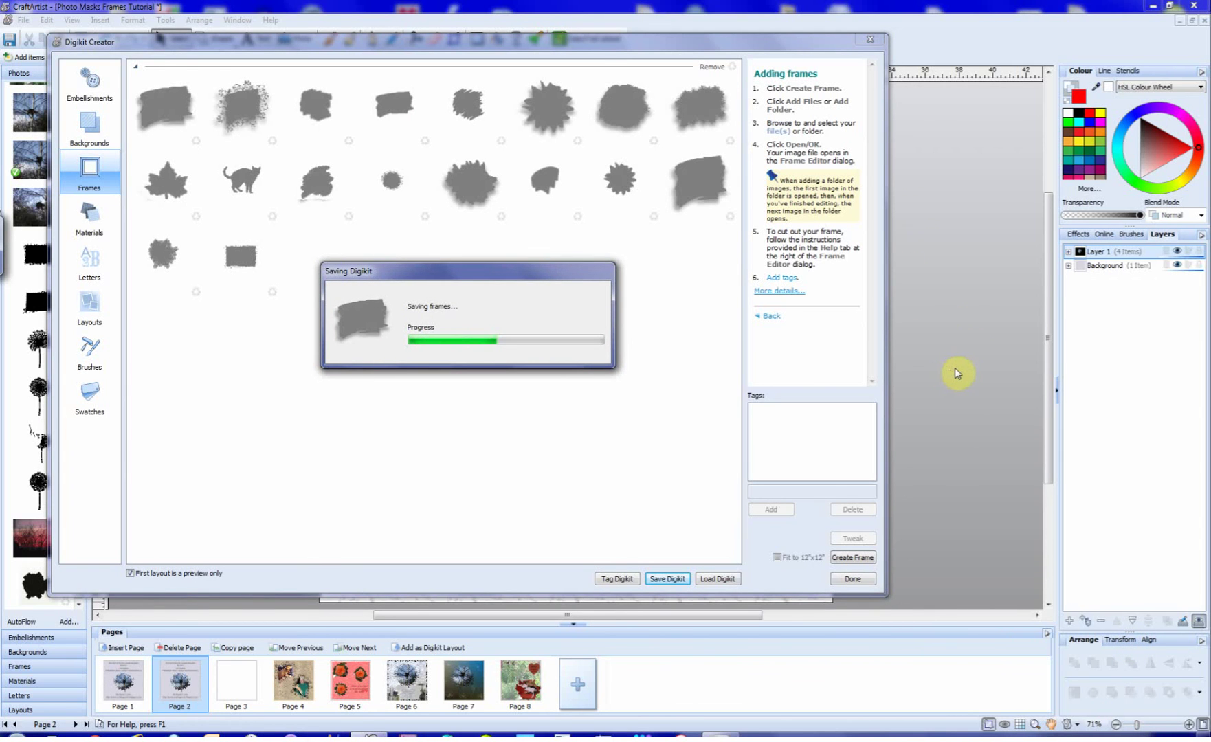
pyautogui.click(852, 578)
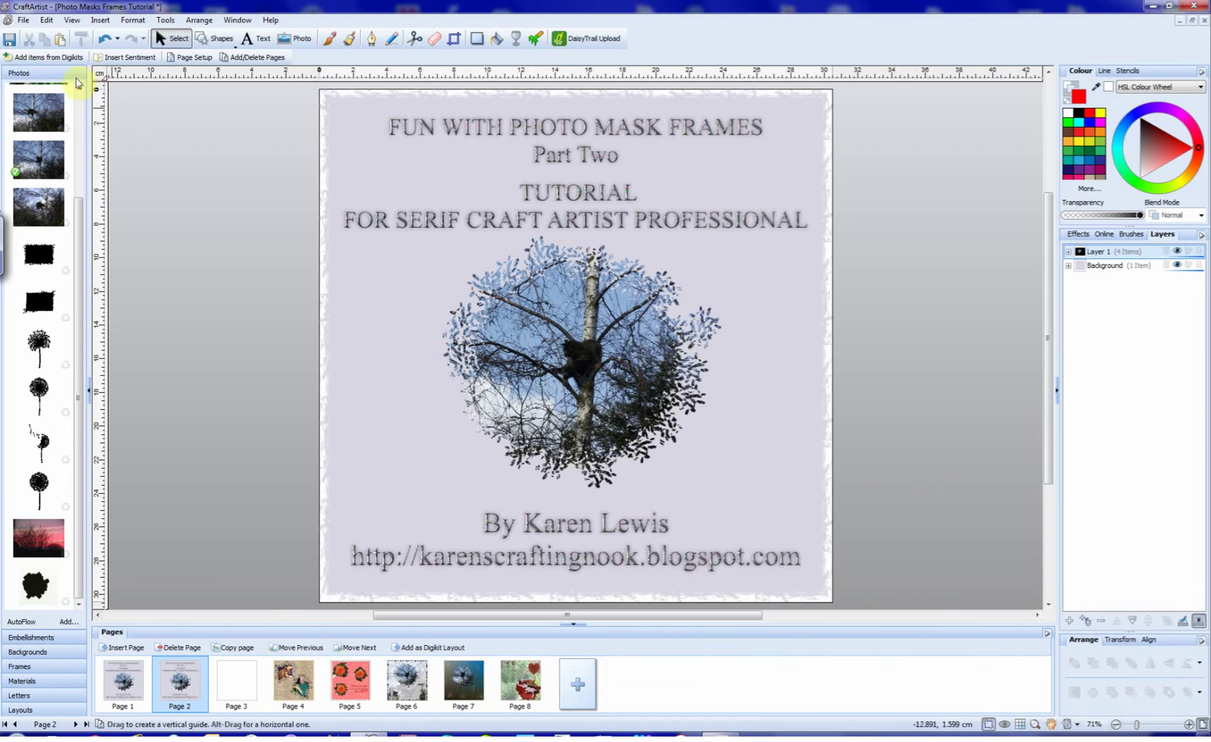